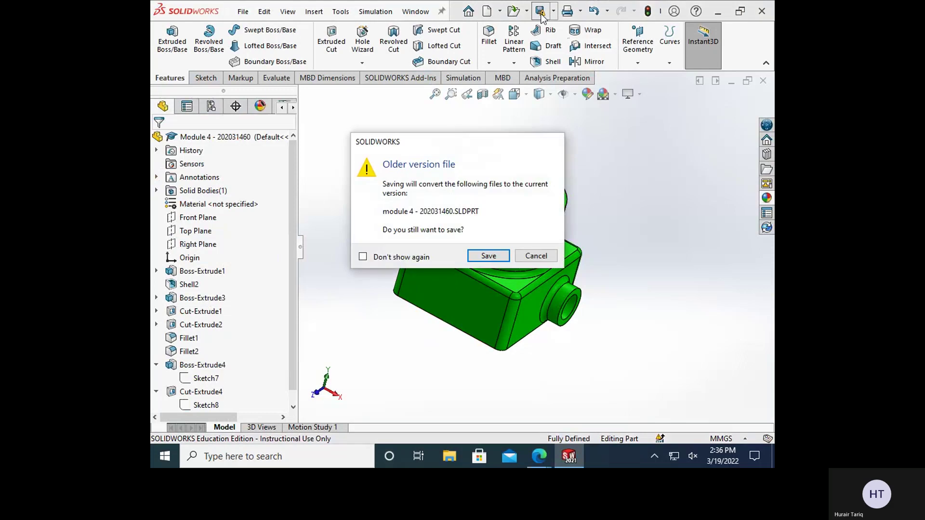
- Save the Module 4 part with conversion to the current version and close it
{"action": "left_click", "coordinate": [492, 256]}
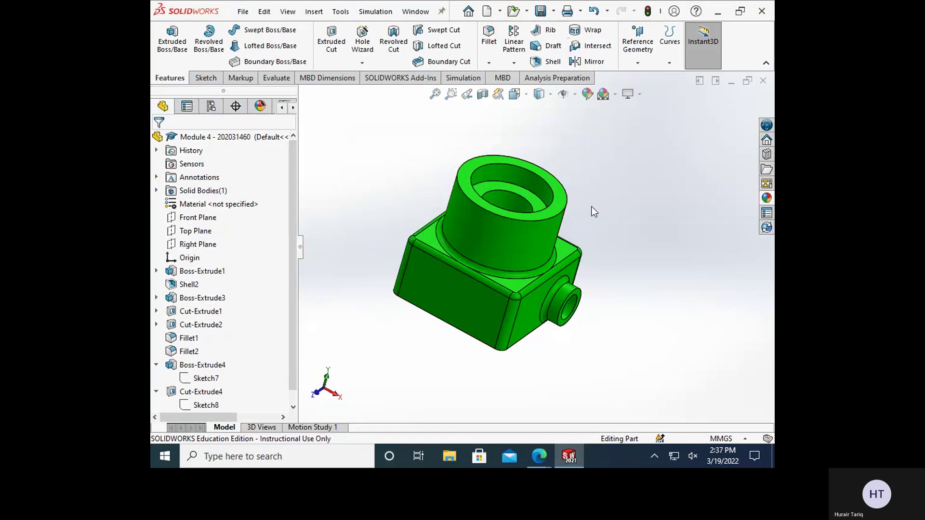
{"action": "left_click", "coordinate": [763, 80]}
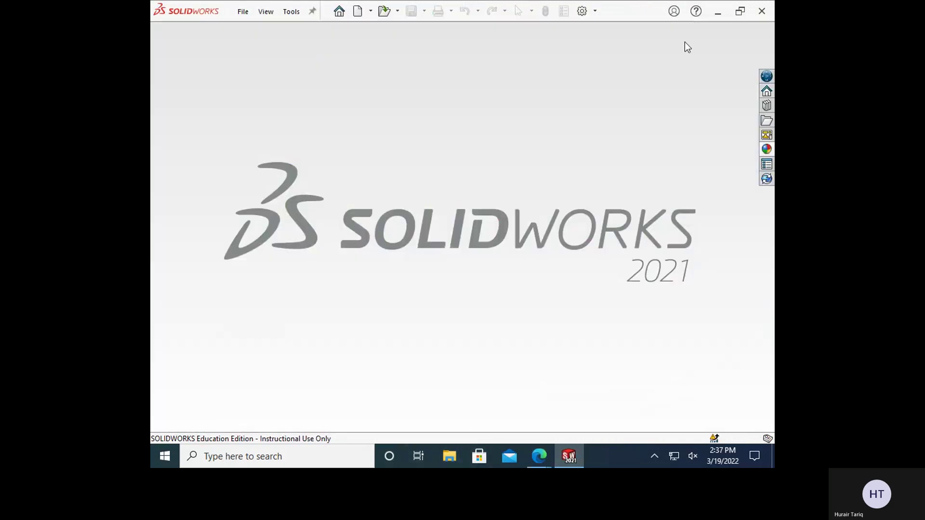
- Create a new assembly document and exit its Begin Assembly prompt without inserting a component
{"action": "left_click", "coordinate": [397, 15]}
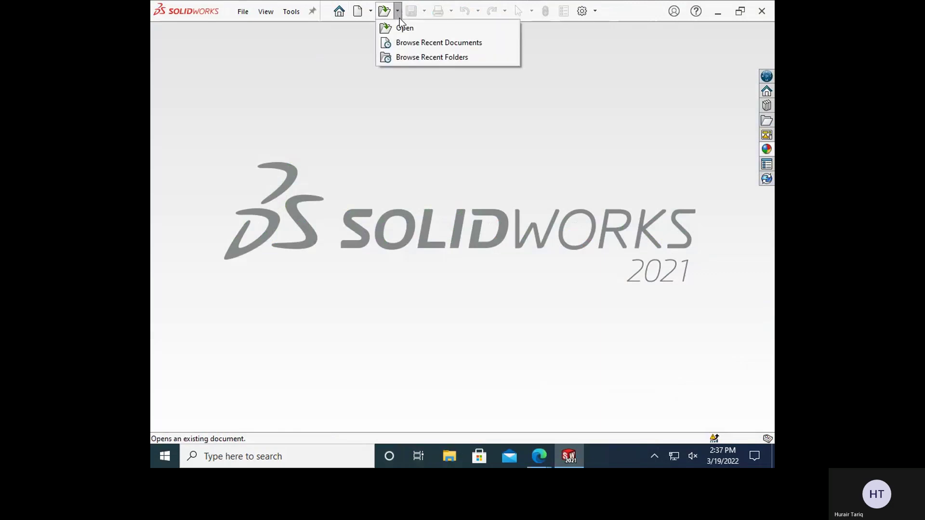
{"action": "left_click", "coordinate": [372, 15]}
{"action": "left_click", "coordinate": [384, 14]}
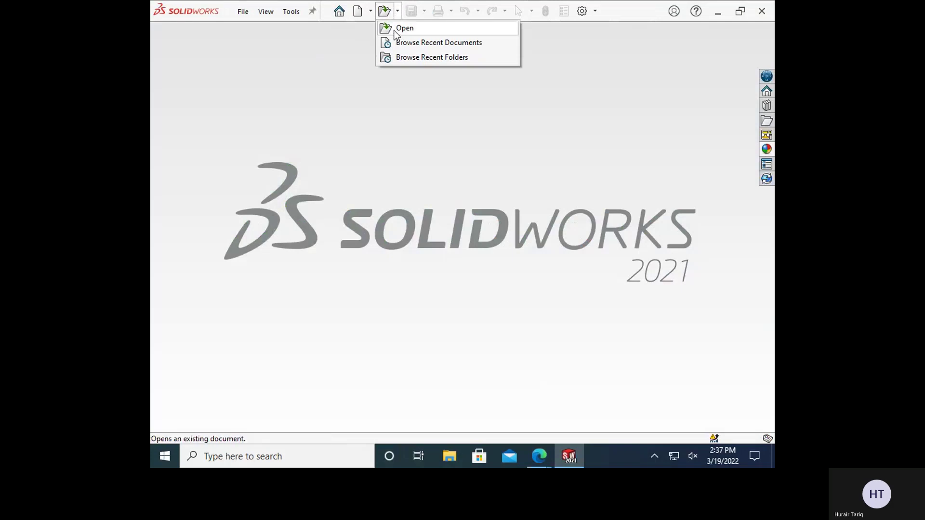
{"action": "left_click", "coordinate": [384, 10]}
{"action": "left_click", "coordinate": [370, 12]}
{"action": "left_click", "coordinate": [369, 29]}
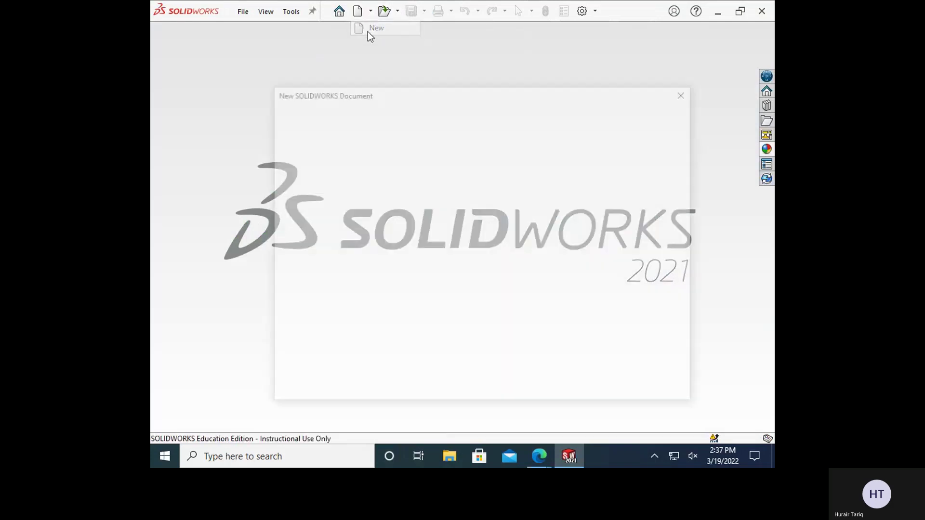
{"action": "left_click", "coordinate": [497, 192]}
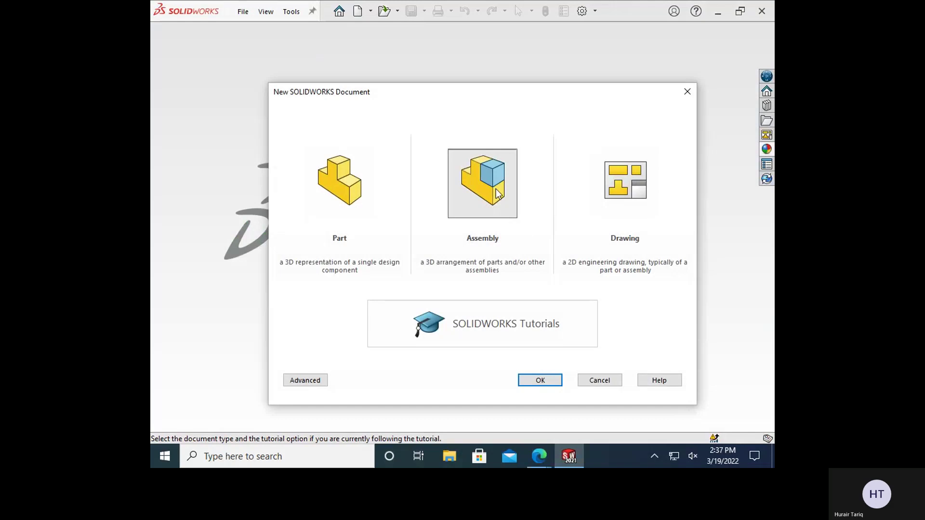
{"action": "left_click", "coordinate": [496, 189]}
{"action": "left_click", "coordinate": [543, 380]}
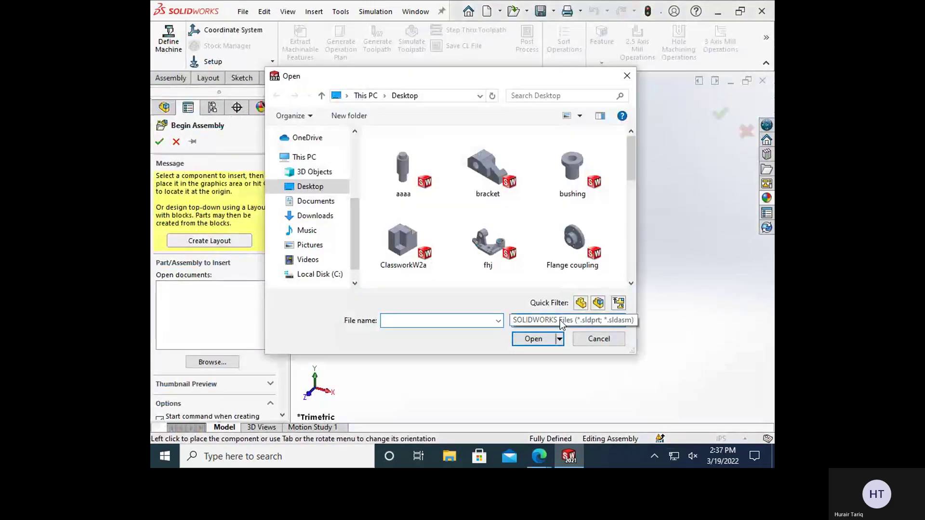
{"action": "left_click", "coordinate": [628, 77]}
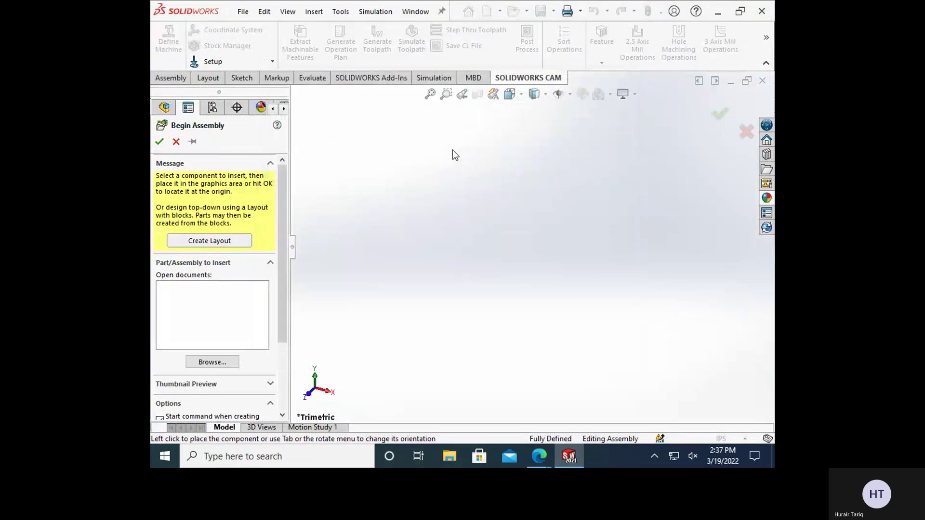
{"action": "left_click", "coordinate": [176, 141]}
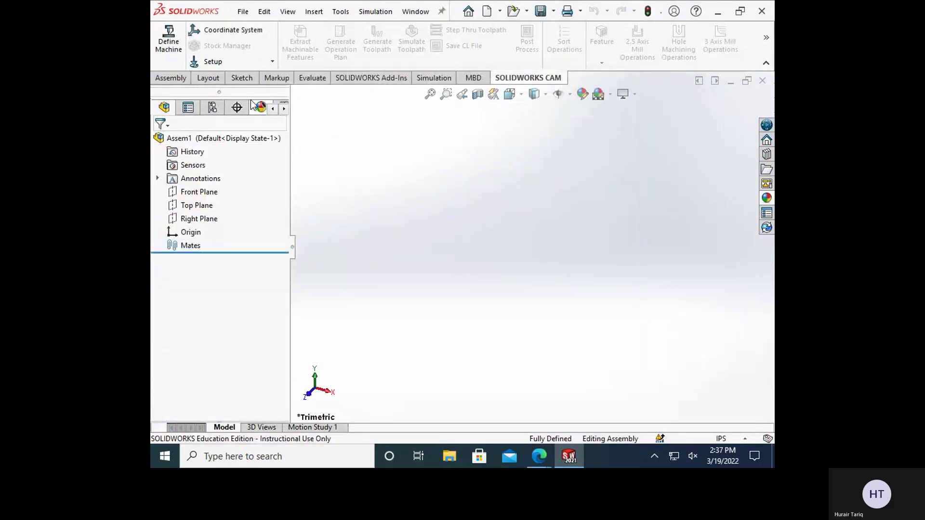
{"action": "left_click", "coordinate": [169, 79]}
{"action": "left_click", "coordinate": [201, 79]}
{"action": "left_click", "coordinate": [237, 78]}
{"action": "left_click", "coordinate": [170, 79]}
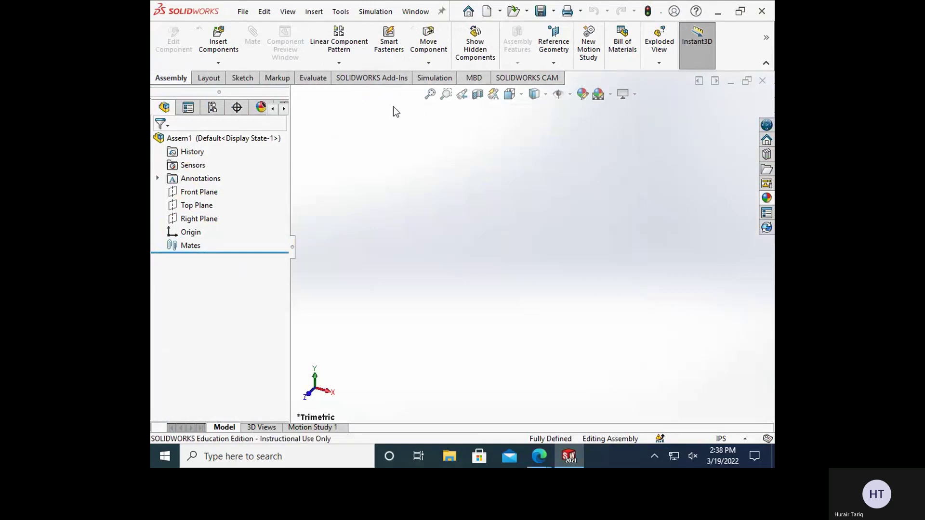
{"action": "left_click", "coordinate": [312, 80]}
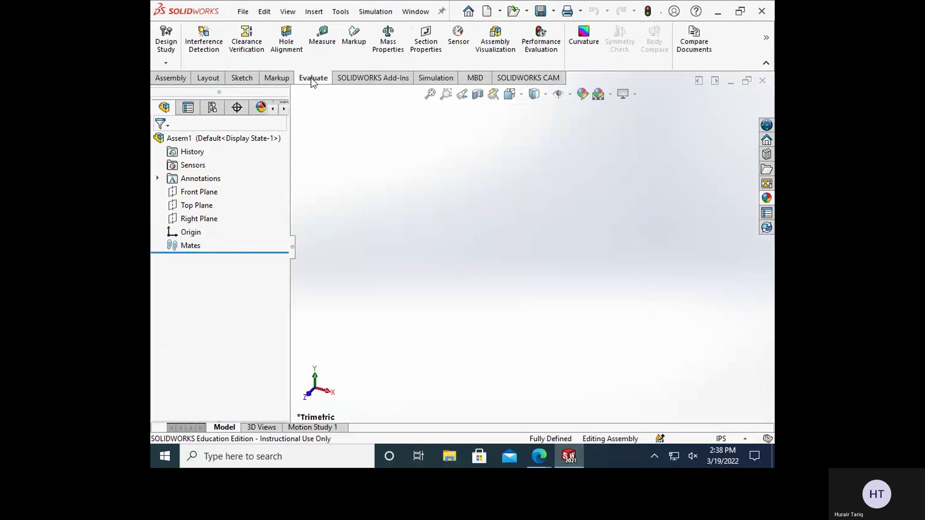
{"action": "left_click", "coordinate": [280, 81]}
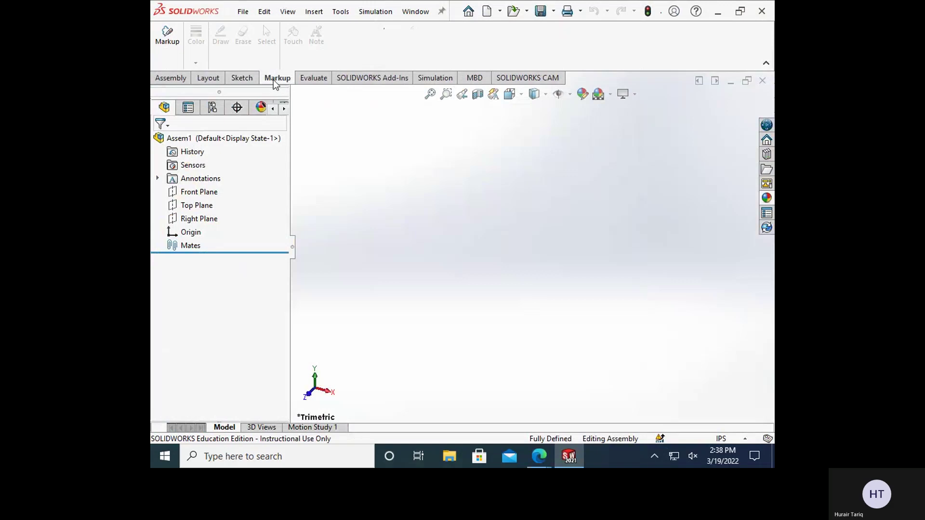
{"action": "left_click", "coordinate": [244, 81]}
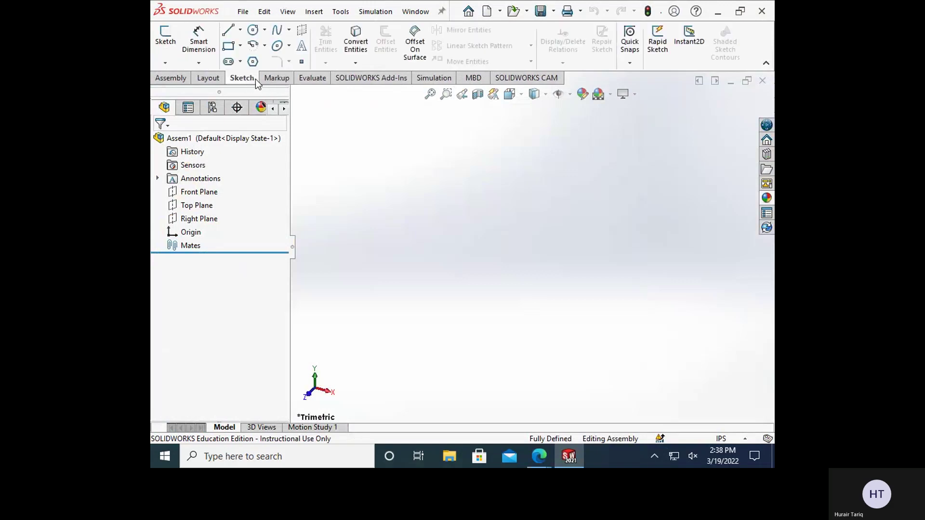
{"action": "left_click", "coordinate": [211, 85]}
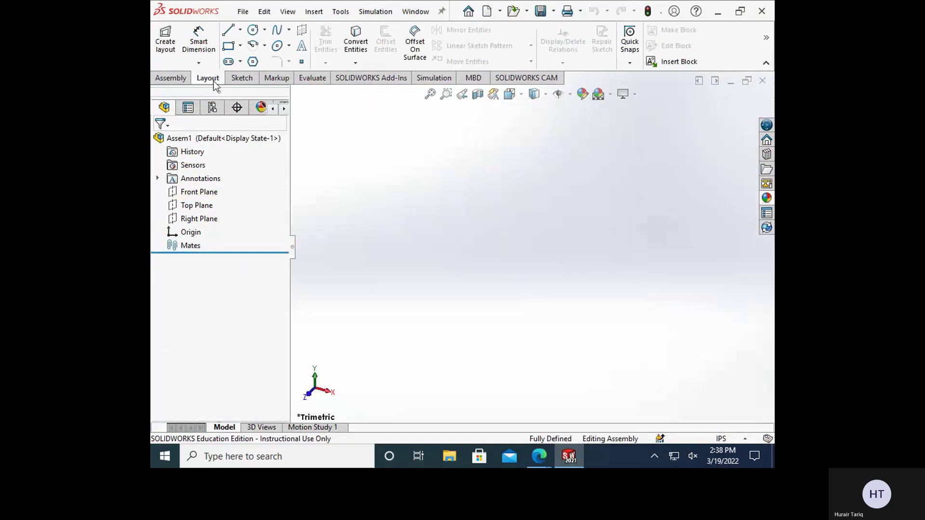
{"action": "left_click", "coordinate": [239, 82]}
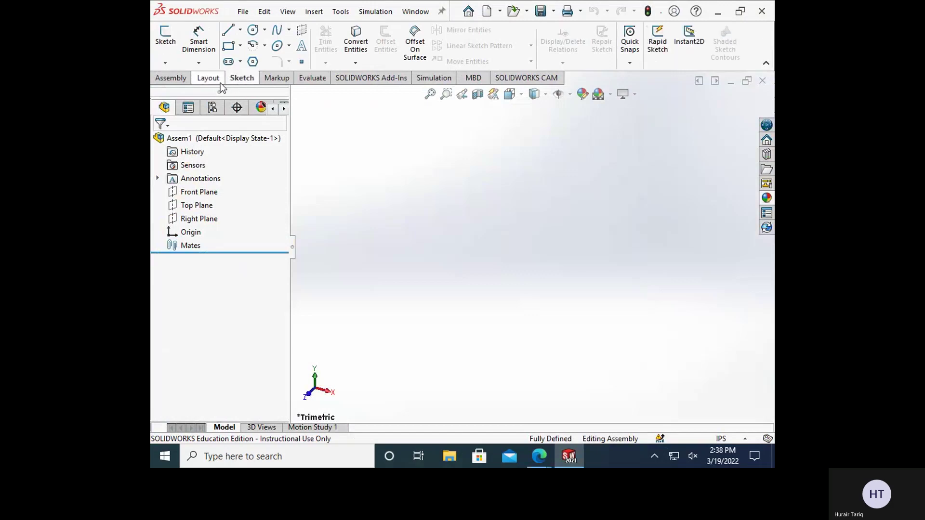
{"action": "left_click", "coordinate": [220, 85]}
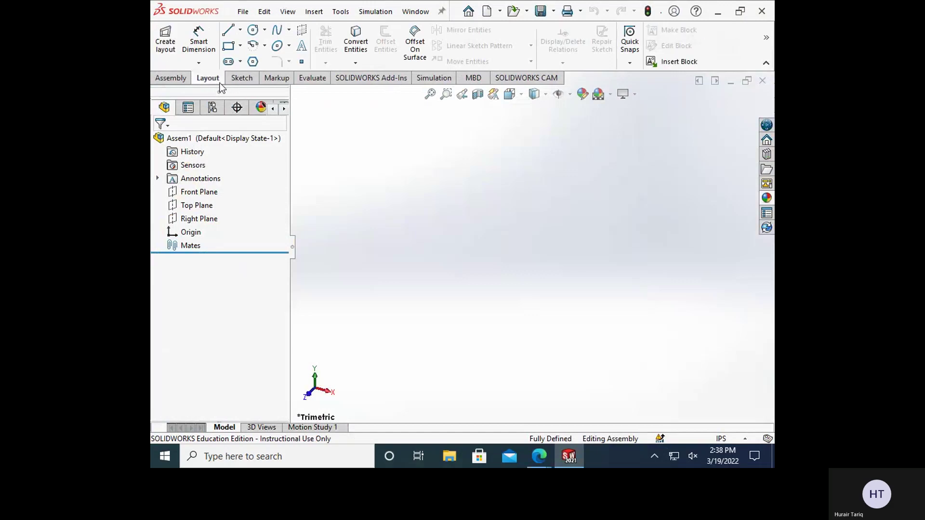
{"action": "left_click", "coordinate": [173, 82]}
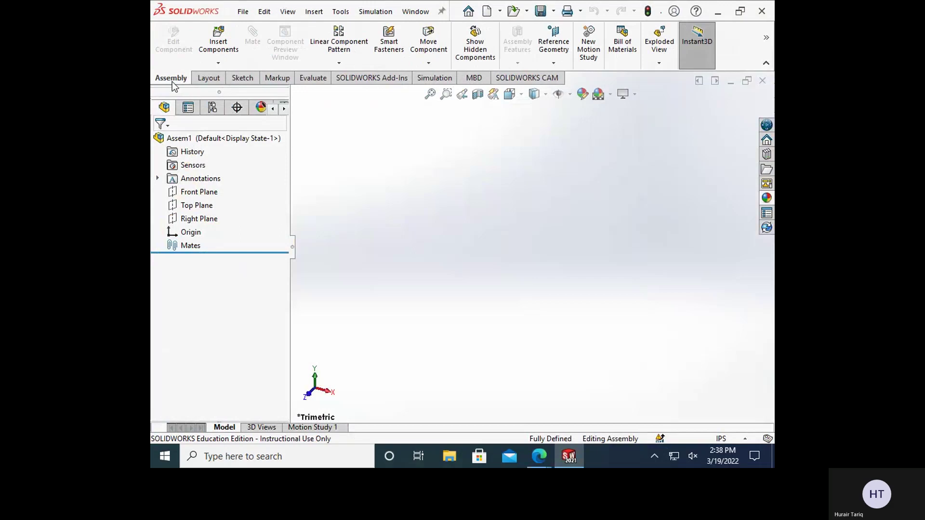
{"action": "left_click", "coordinate": [224, 44]}
{"action": "left_click_drag", "start_coordinate": [300, 66], "coordinate": [351, 54]}
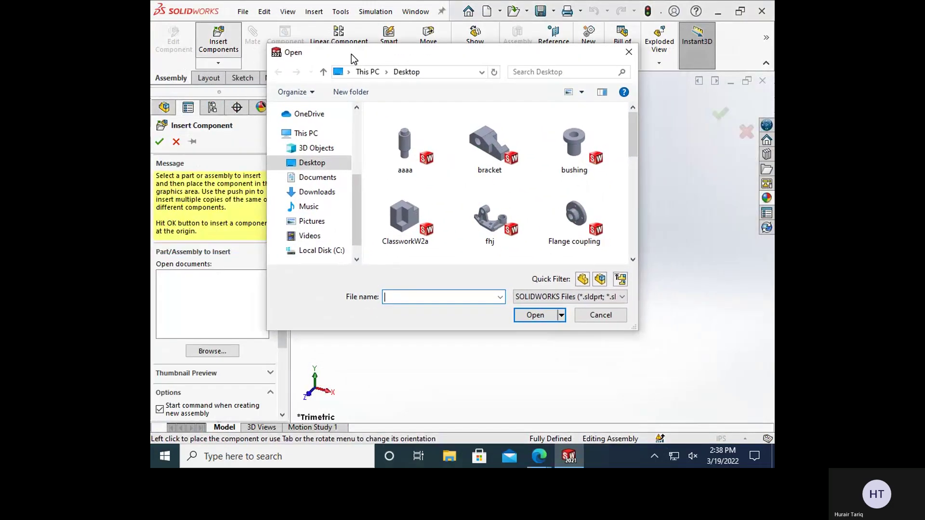
{"action": "left_click", "coordinate": [629, 54]}
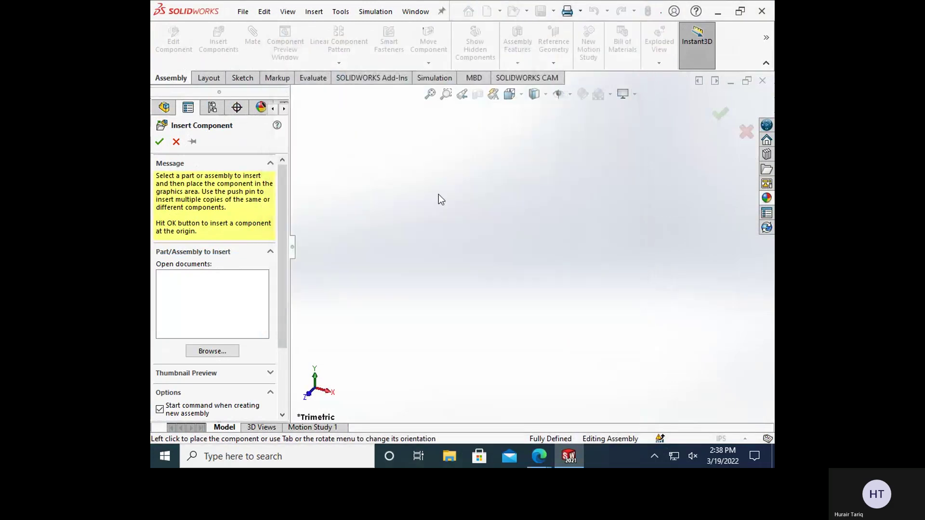
{"action": "left_click", "coordinate": [230, 352]}
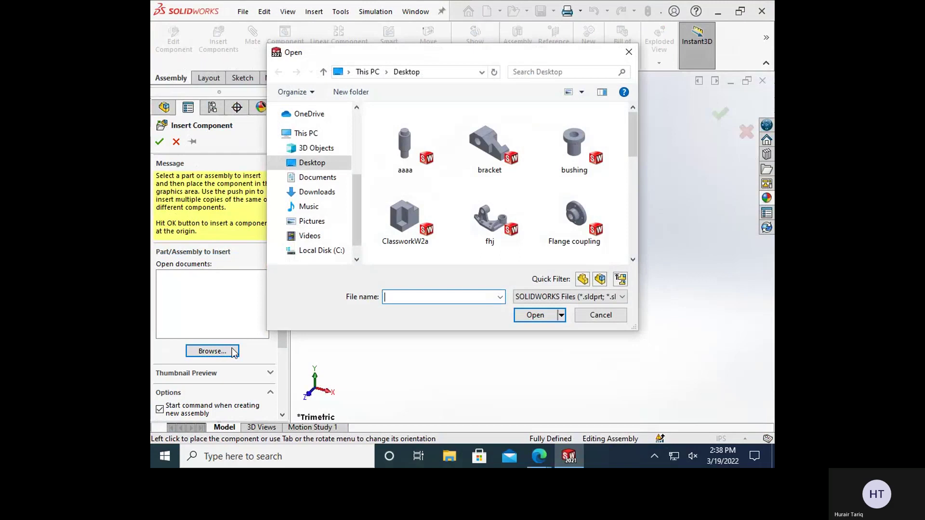
{"action": "left_click", "coordinate": [628, 53]}
{"action": "left_click", "coordinate": [176, 141]}
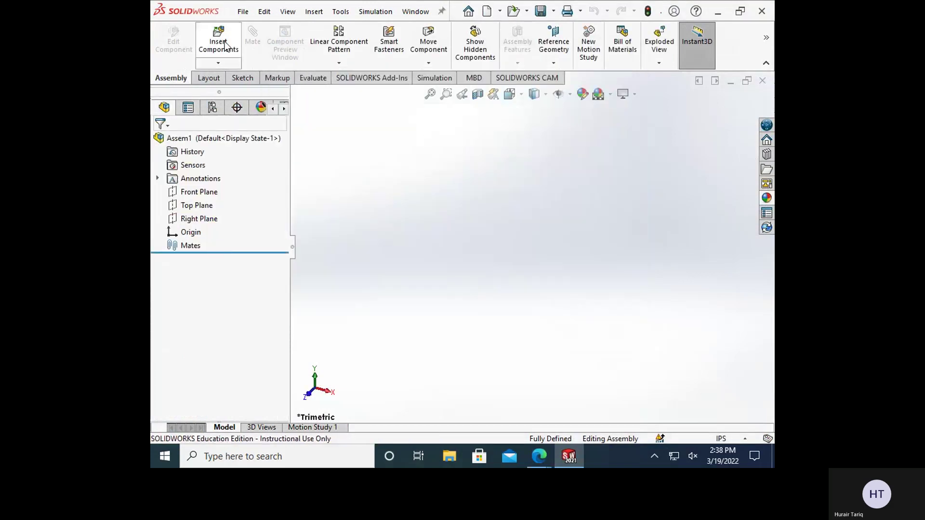
- Start inserting components and choose the plain bush part file from the Desktop folder, leaving the W2b file deselected
{"action": "left_click", "coordinate": [222, 62]}
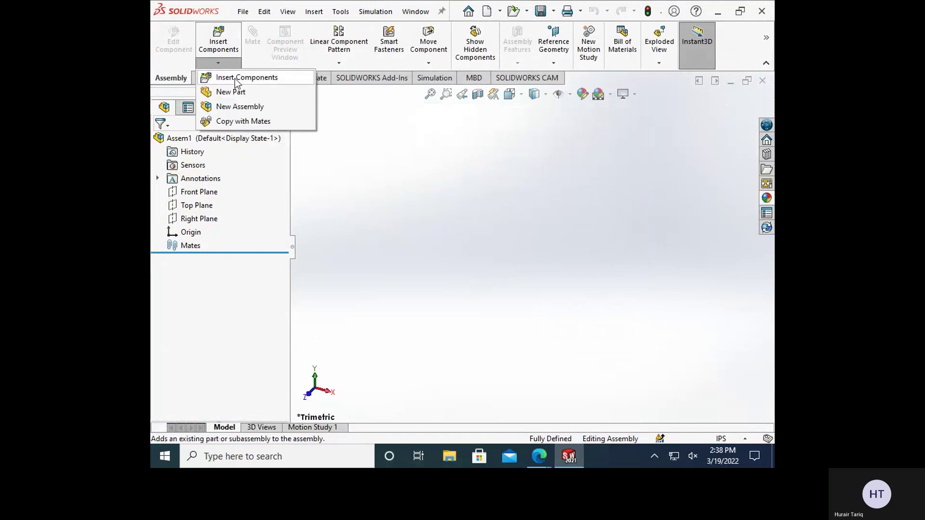
{"action": "left_click", "coordinate": [232, 80]}
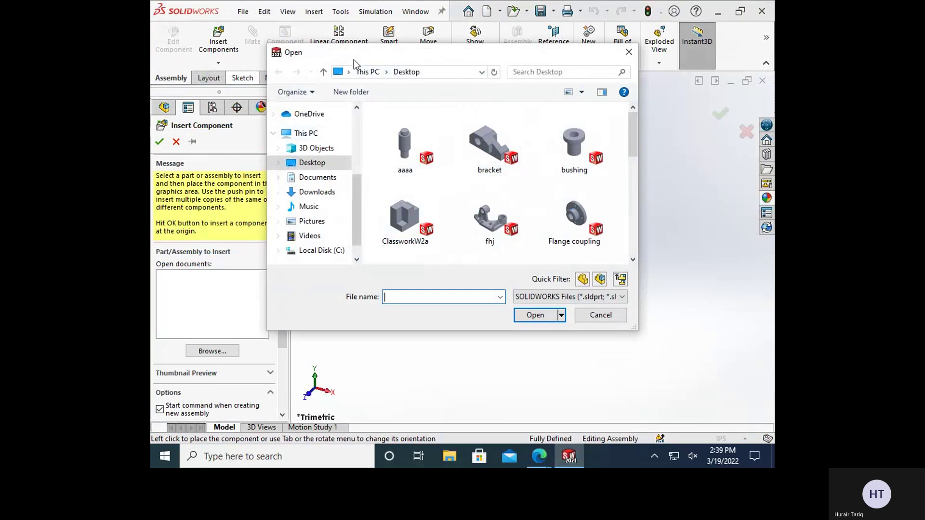
{"action": "left_click", "coordinate": [629, 52]}
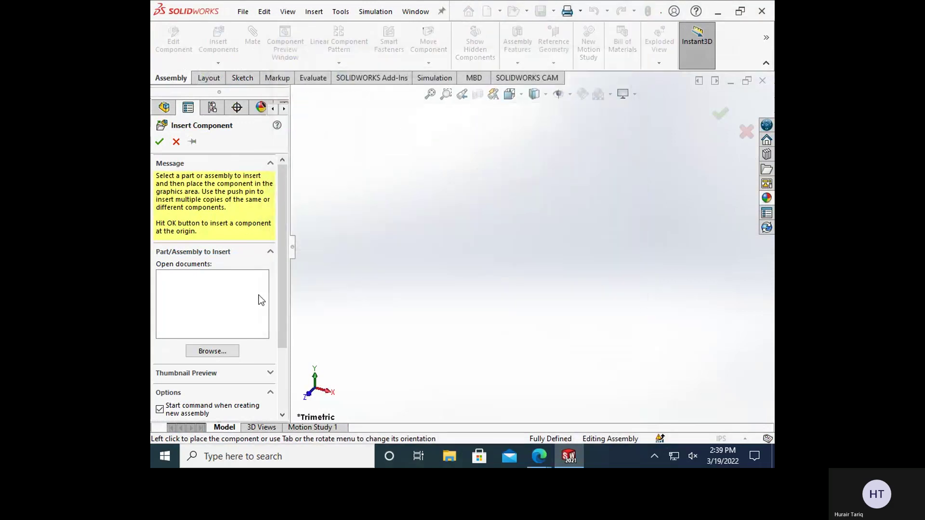
{"action": "left_click", "coordinate": [227, 350]}
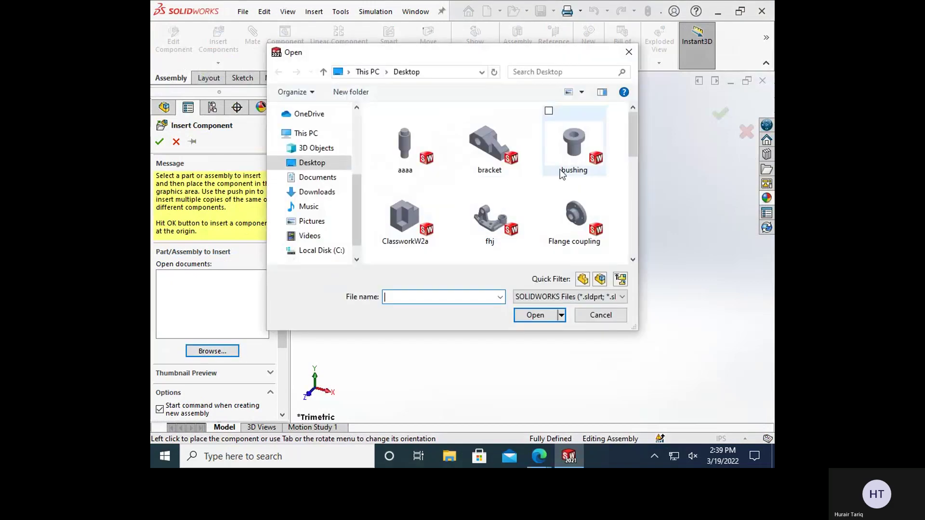
{"action": "left_click_drag", "start_coordinate": [634, 127], "coordinate": [351, 110]}
{"action": "scroll", "coordinate": [592, 163], "scroll_direction": "down", "scroll_amount": 5}
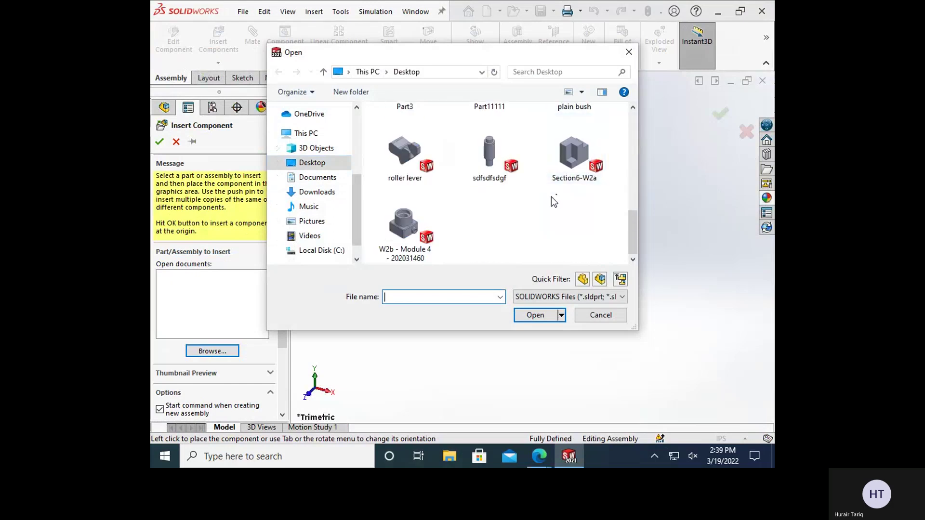
{"action": "left_click", "coordinate": [415, 244]}
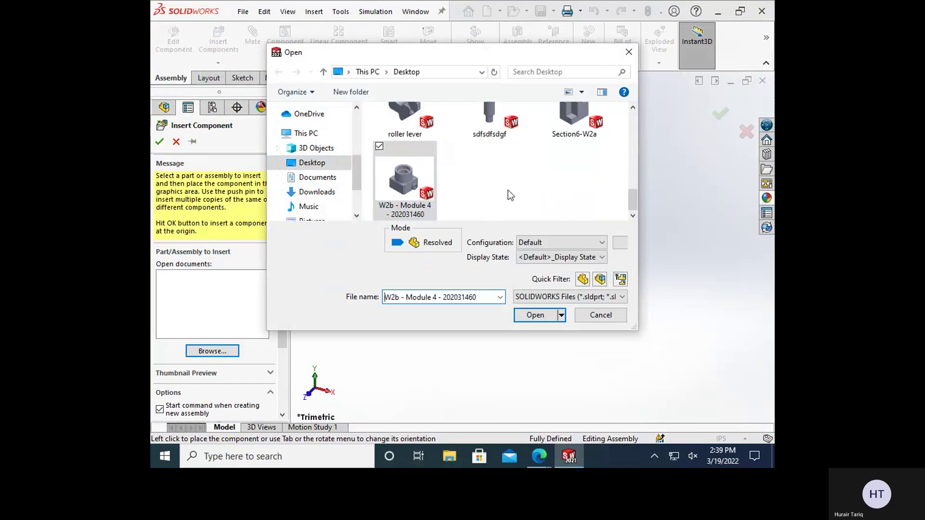
{"action": "scroll", "coordinate": [421, 187], "scroll_direction": "down", "scroll_amount": 3}
{"action": "scroll", "coordinate": [490, 186], "scroll_direction": "up", "scroll_amount": 3, "text": "ctrl"}
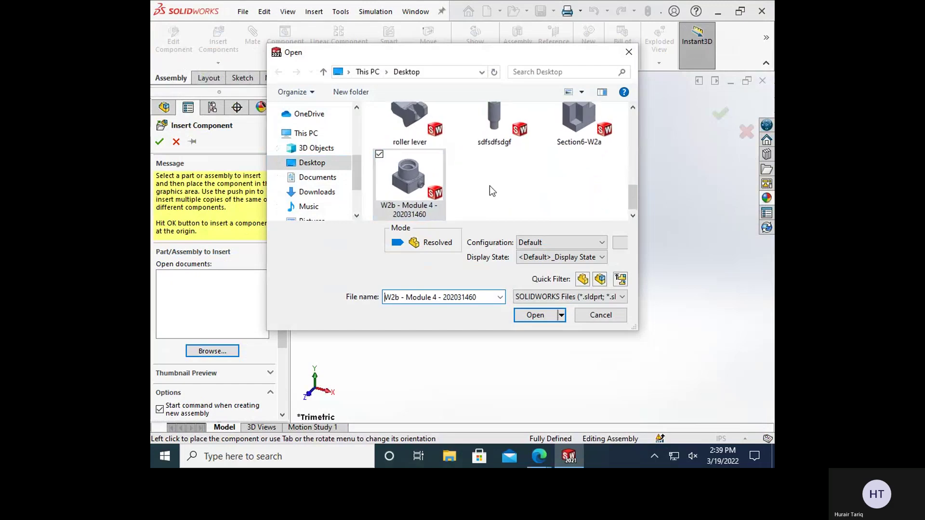
{"action": "mouse_move", "coordinate": [630, 206]}
{"action": "left_mouse_down"}
{"action": "mouse_move", "coordinate": [629, 178]}
{"action": "mouse_move", "coordinate": [633, 204]}
{"action": "mouse_move", "coordinate": [633, 182]}
{"action": "mouse_move", "coordinate": [620, 203]}
{"action": "mouse_move", "coordinate": [632, 198]}
{"action": "mouse_move", "coordinate": [634, 174]}
{"action": "mouse_move", "coordinate": [637, 196]}
{"action": "mouse_move", "coordinate": [633, 145]}
{"action": "mouse_move", "coordinate": [638, 203]}
{"action": "left_mouse_up"}
{"action": "left_click", "coordinate": [577, 152]}
{"action": "left_click", "coordinate": [399, 174], "text": "ctrl"}
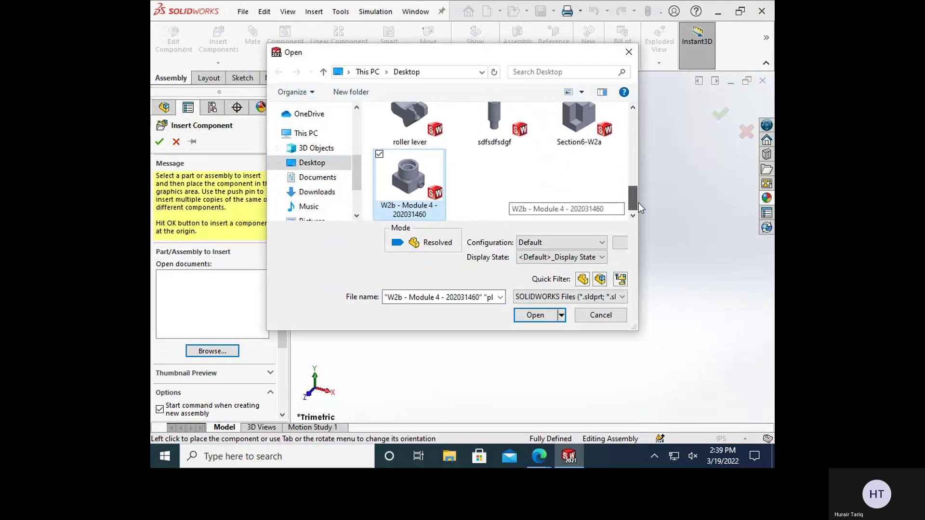
{"action": "left_click", "coordinate": [380, 154]}
- Add the green Module 4 part and the bushing to the file selection and open all chosen parts for insertion
{"action": "left_click_drag", "start_coordinate": [632, 203], "coordinate": [639, 152]}
{"action": "left_click", "coordinate": [464, 118]}
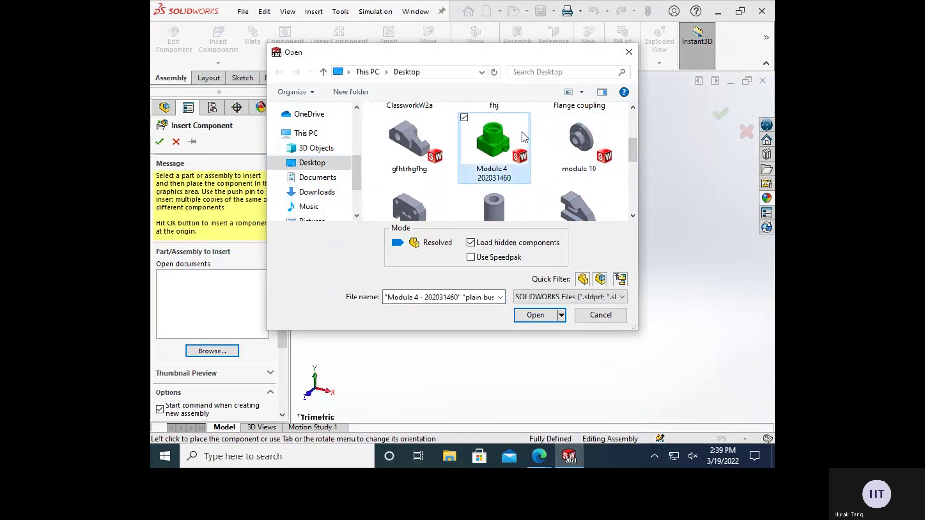
{"action": "left_click_drag", "start_coordinate": [632, 155], "coordinate": [635, 126]}
{"action": "left_click", "coordinate": [549, 111]}
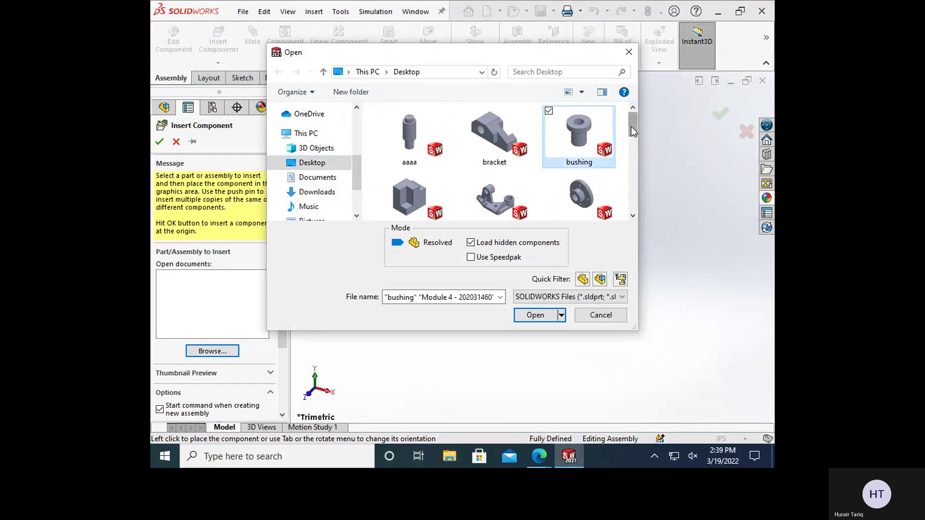
{"action": "left_click", "coordinate": [540, 317]}
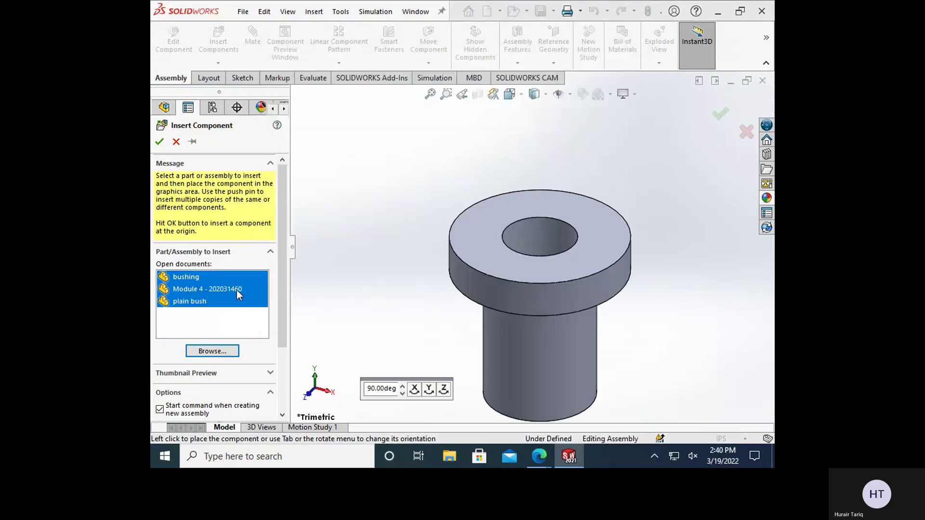
- Preview the bushing, Module 4 part and plain bush one at a time among the files loaded for insertion
{"action": "left_click_drag", "start_coordinate": [283, 220], "coordinate": [287, 320]}
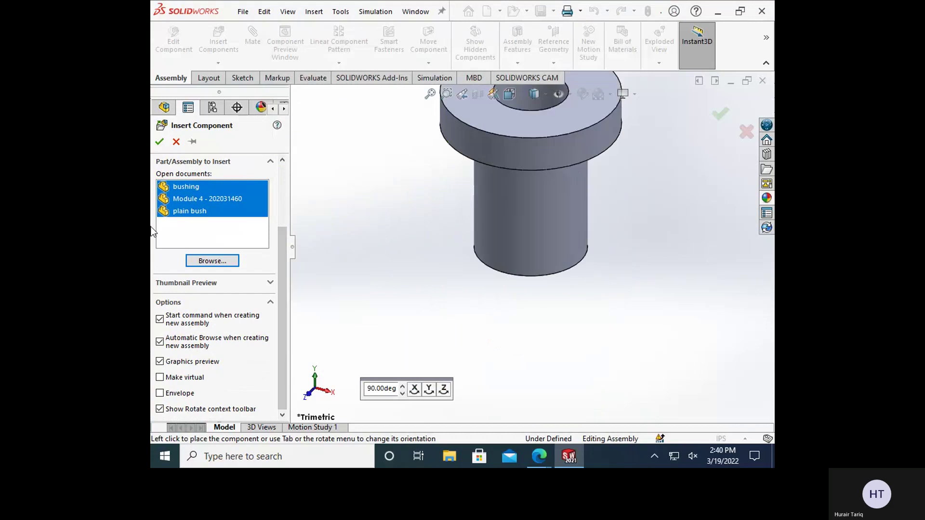
{"action": "left_click", "coordinate": [199, 213], "text": "ctrl"}
{"action": "left_click", "coordinate": [199, 188], "text": "ctrl"}
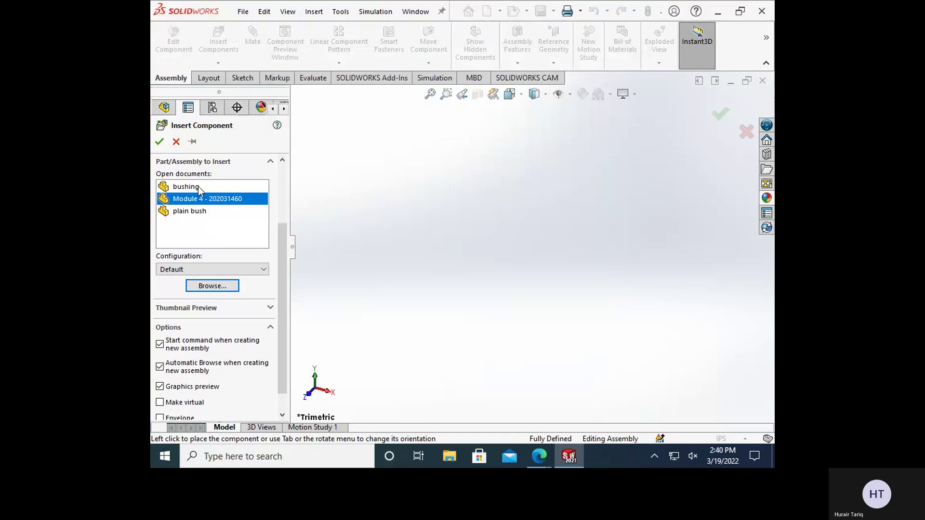
{"action": "left_click", "coordinate": [184, 212]}
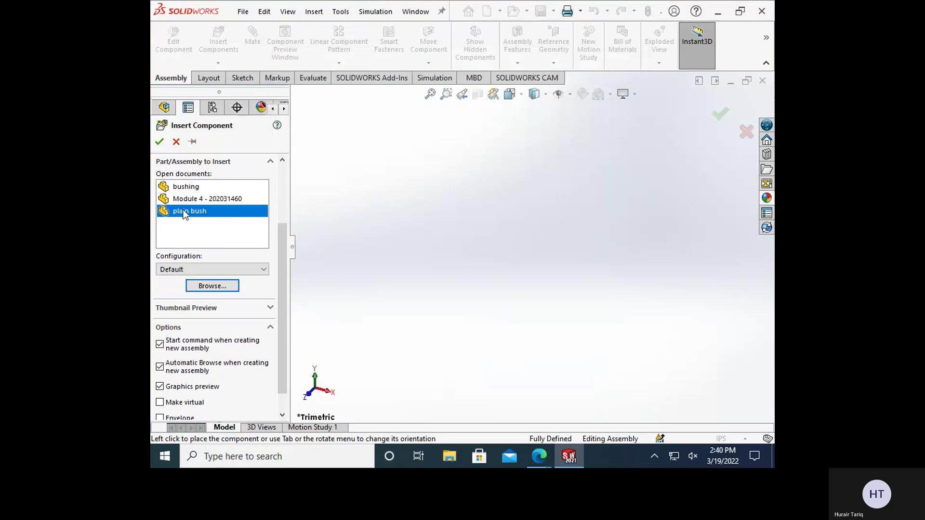
{"action": "left_click_drag", "start_coordinate": [188, 212], "coordinate": [191, 184]}
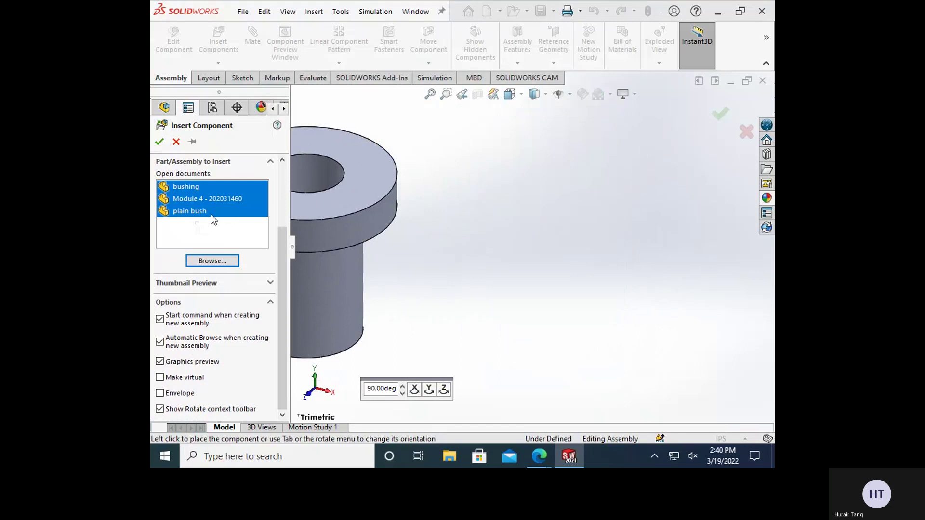
{"action": "left_click", "coordinate": [212, 215]}
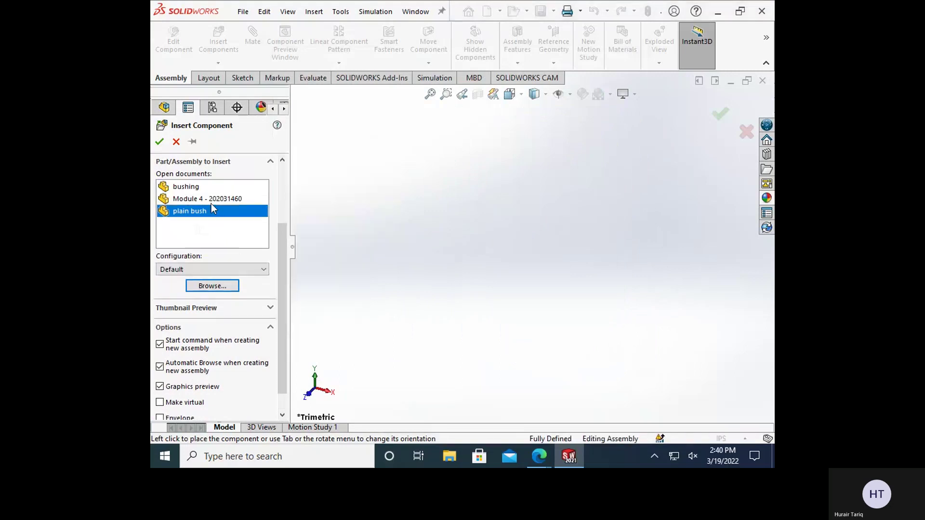
{"action": "left_click", "coordinate": [205, 188]}
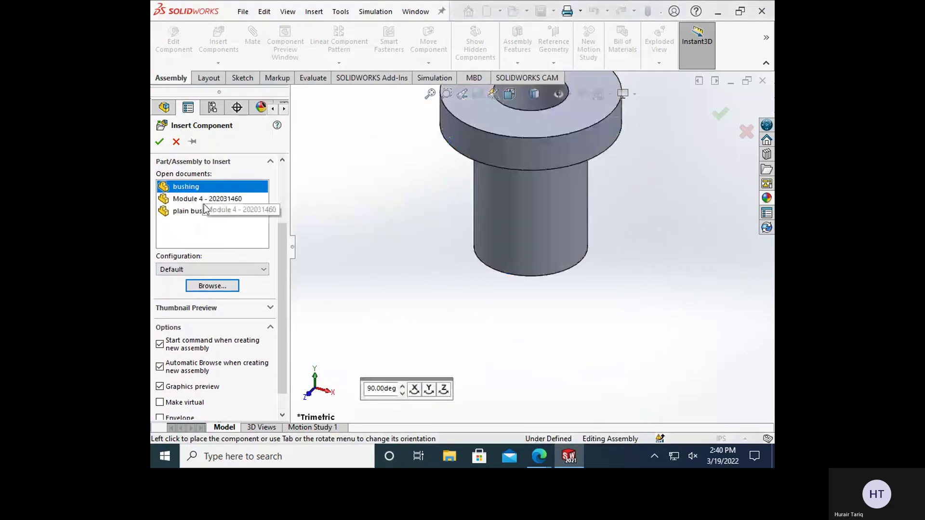
{"action": "left_click", "coordinate": [204, 200]}
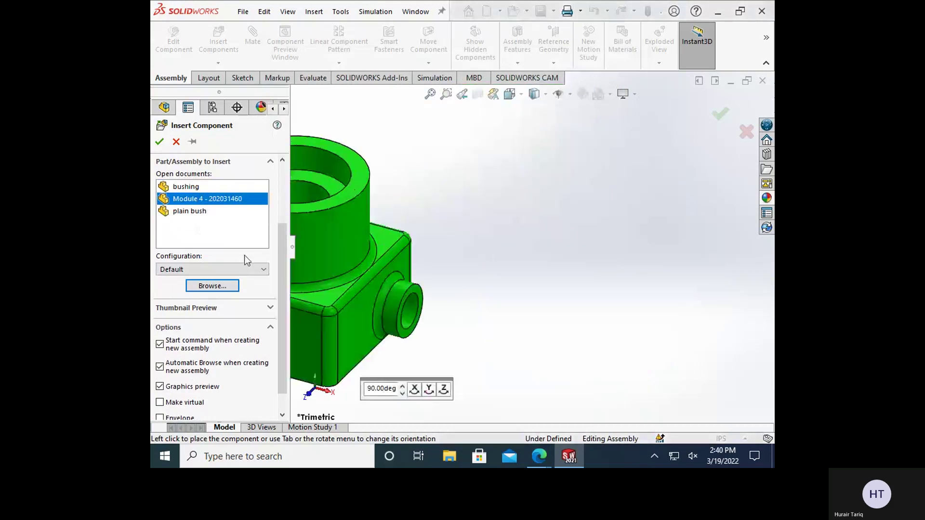
{"action": "left_click", "coordinate": [193, 213]}
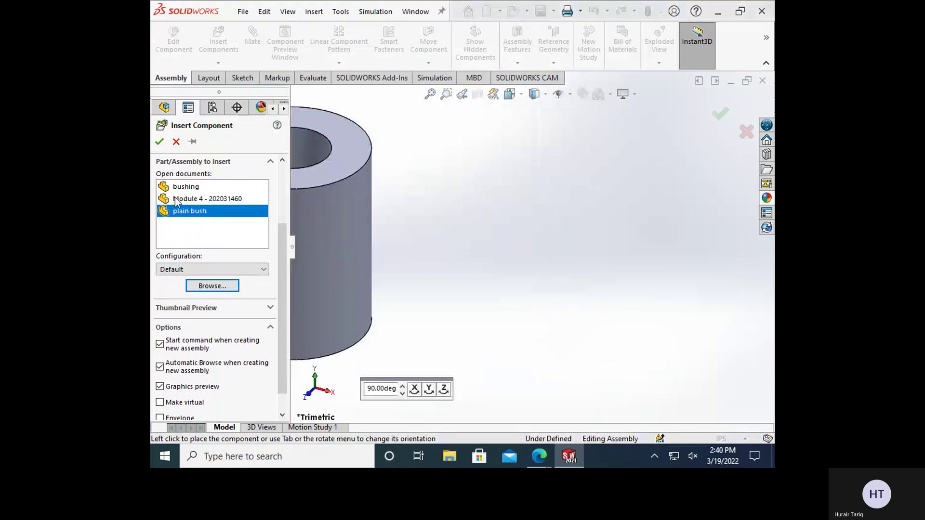
{"action": "left_click", "coordinate": [181, 189]}
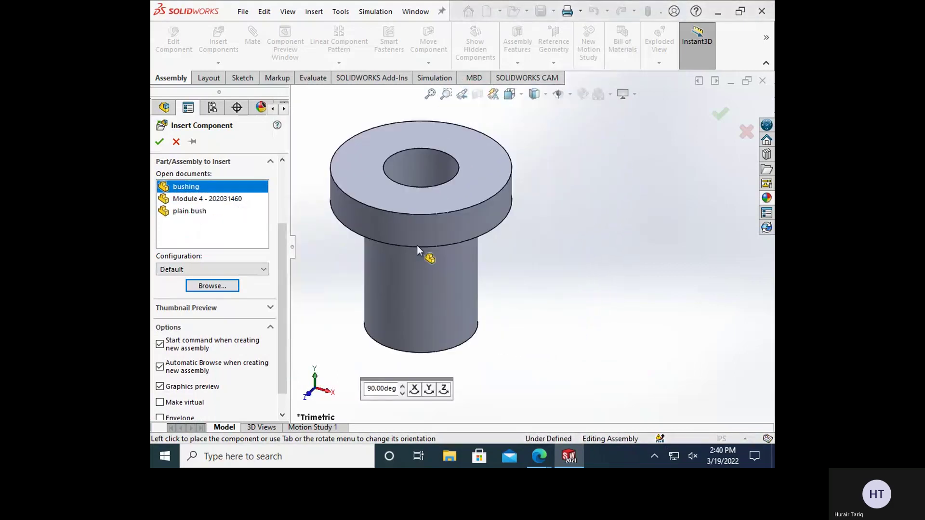
- Choose only the green Module 4 part for insertion and place it as the assembly's first component
{"action": "left_click", "coordinate": [218, 199]}
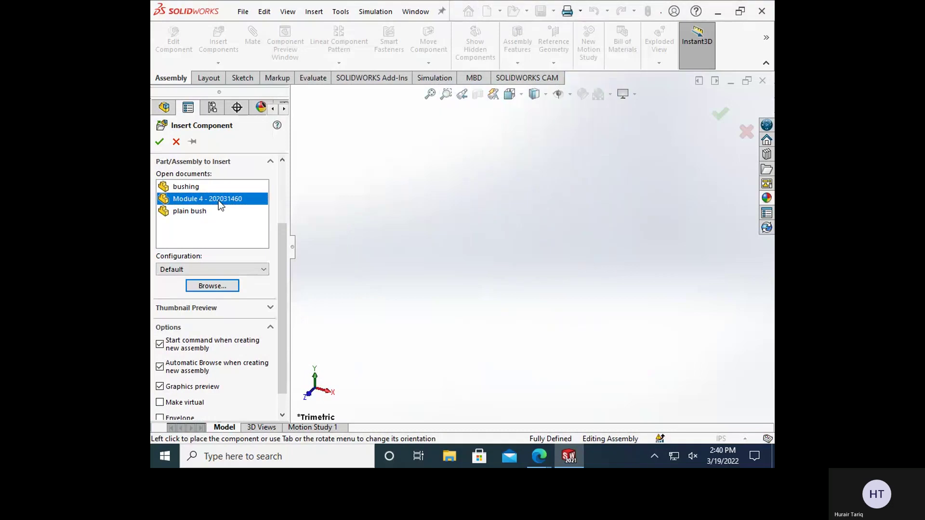
{"action": "scroll", "coordinate": [581, 258], "scroll_direction": "up", "scroll_amount": 4}
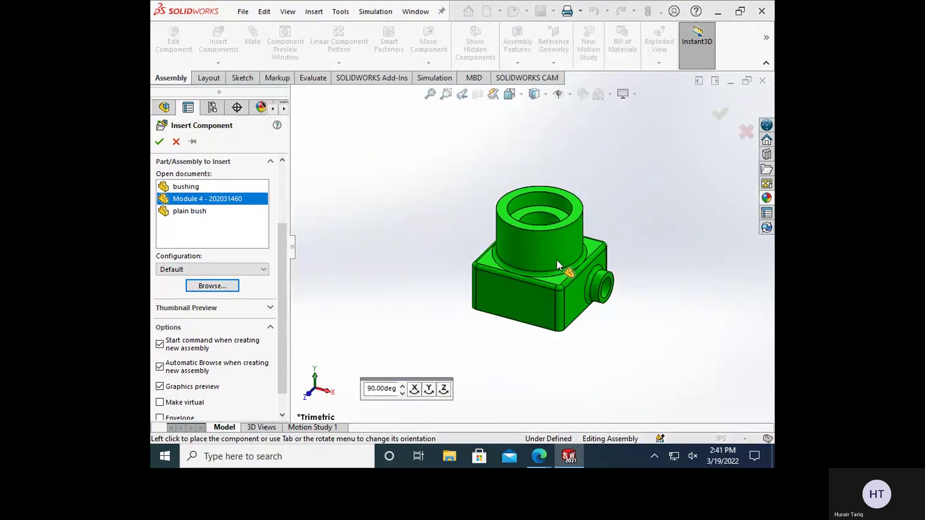
{"action": "left_click", "coordinate": [545, 229]}
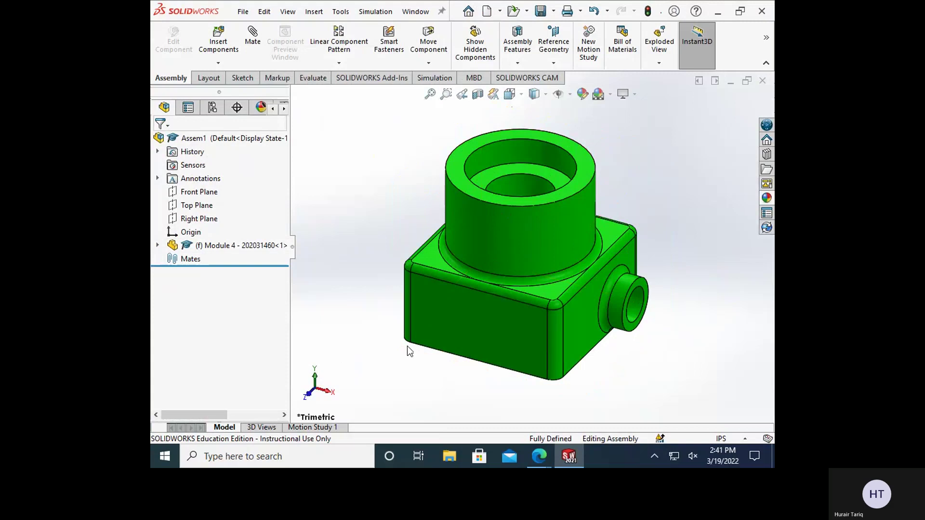
{"action": "left_click", "coordinate": [233, 54]}
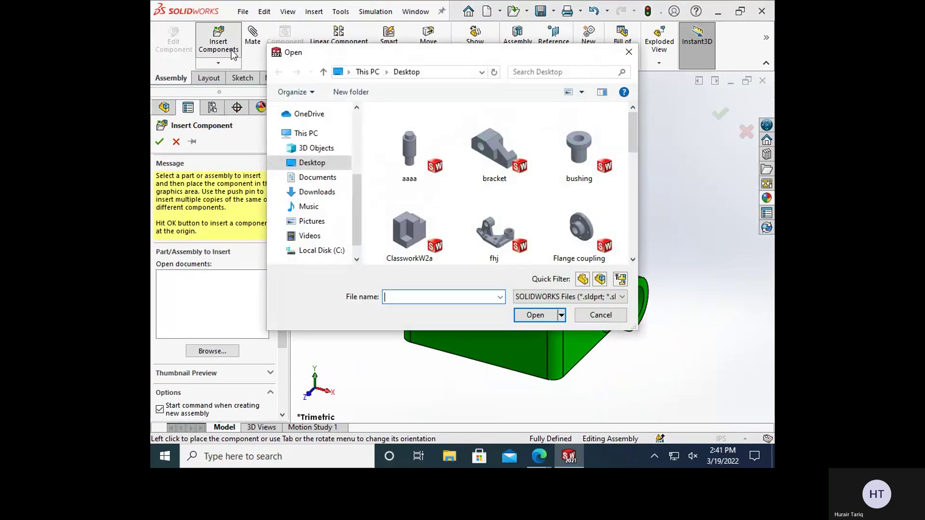
{"action": "left_click", "coordinate": [626, 52]}
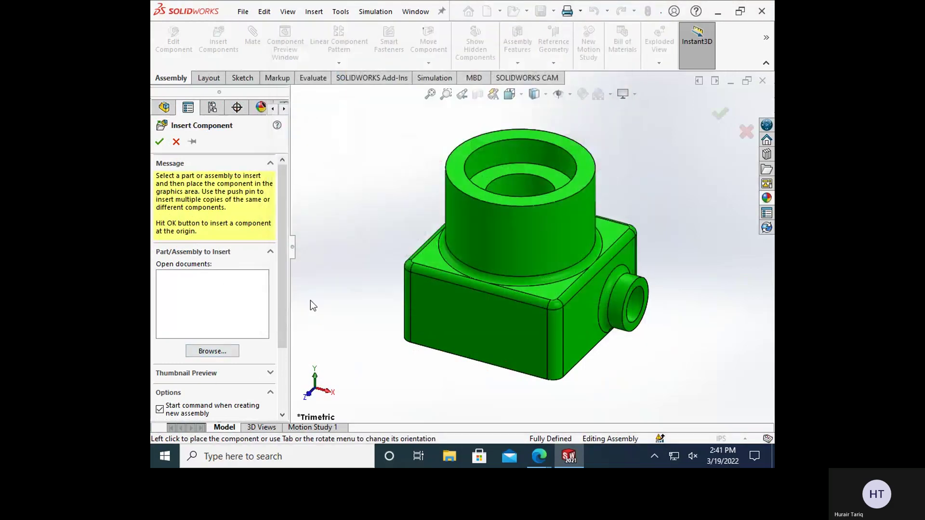
{"action": "scroll", "coordinate": [261, 388], "scroll_direction": "down", "scroll_amount": 3}
{"action": "scroll", "coordinate": [270, 269], "scroll_direction": "up", "scroll_amount": 3}
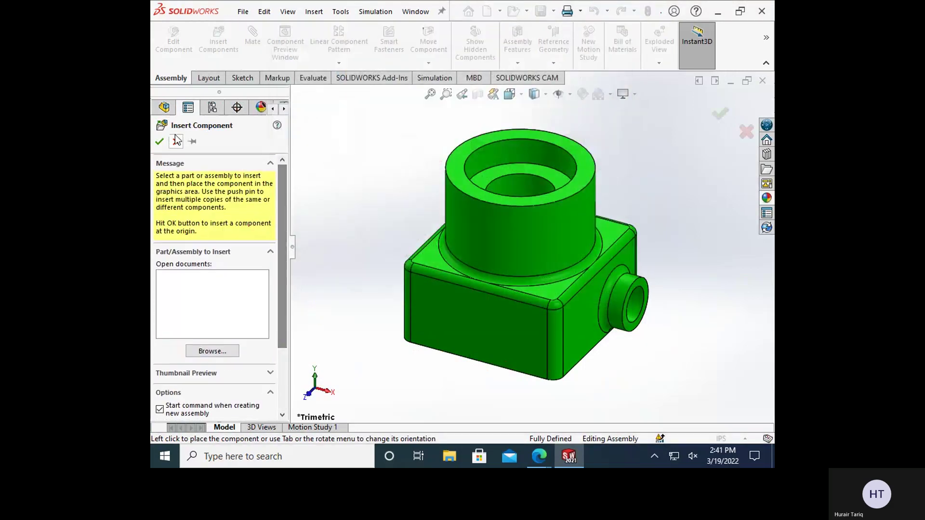
{"action": "left_click", "coordinate": [160, 142]}
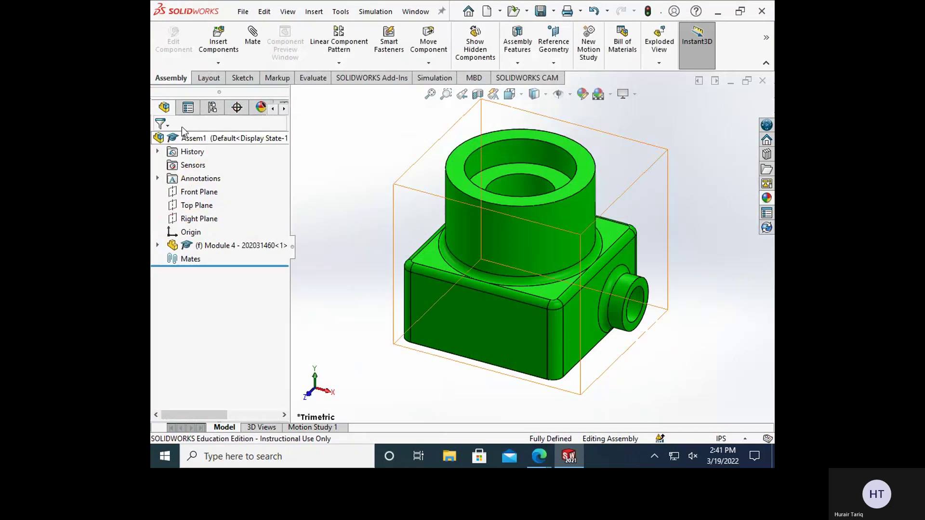
- Insert the bushing part from the Desktop folder and place it in free space above and beside the green housing
{"action": "left_click", "coordinate": [225, 64]}
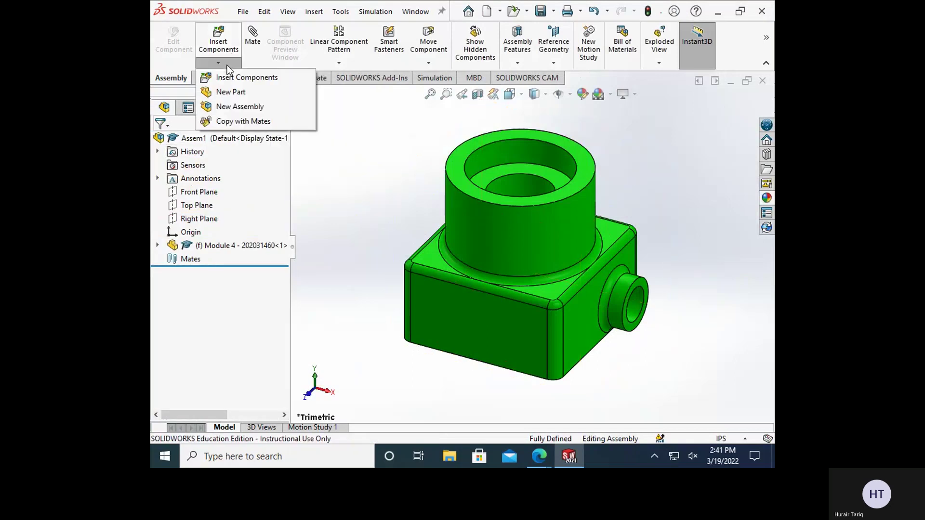
{"action": "left_click", "coordinate": [228, 41]}
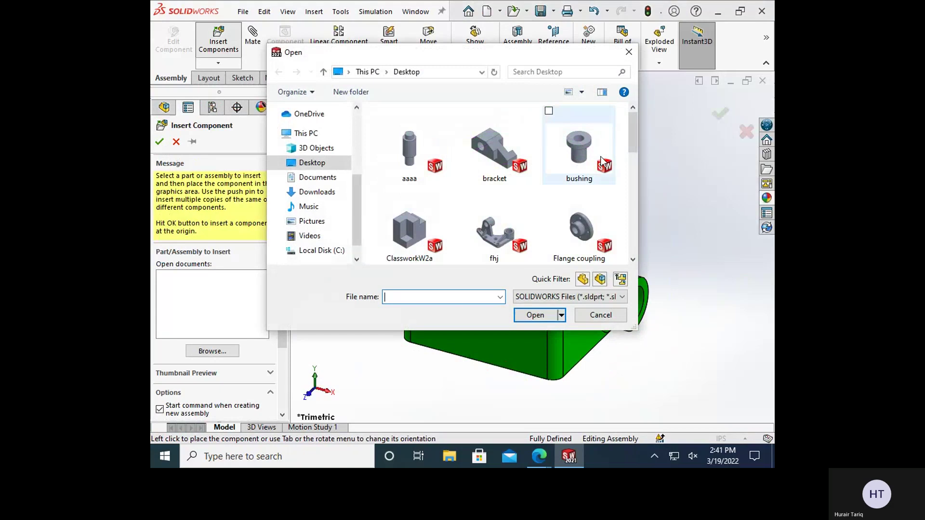
{"action": "left_click", "coordinate": [588, 154]}
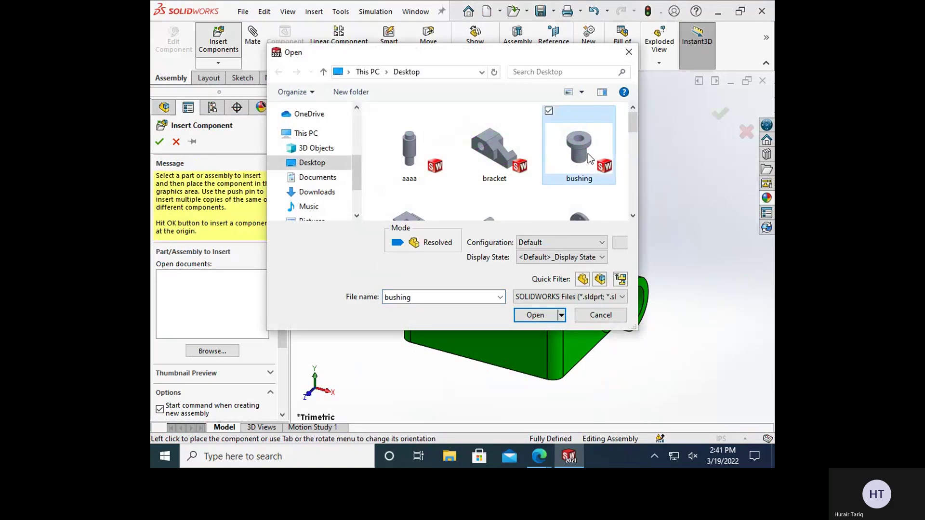
{"action": "left_click", "coordinate": [535, 315]}
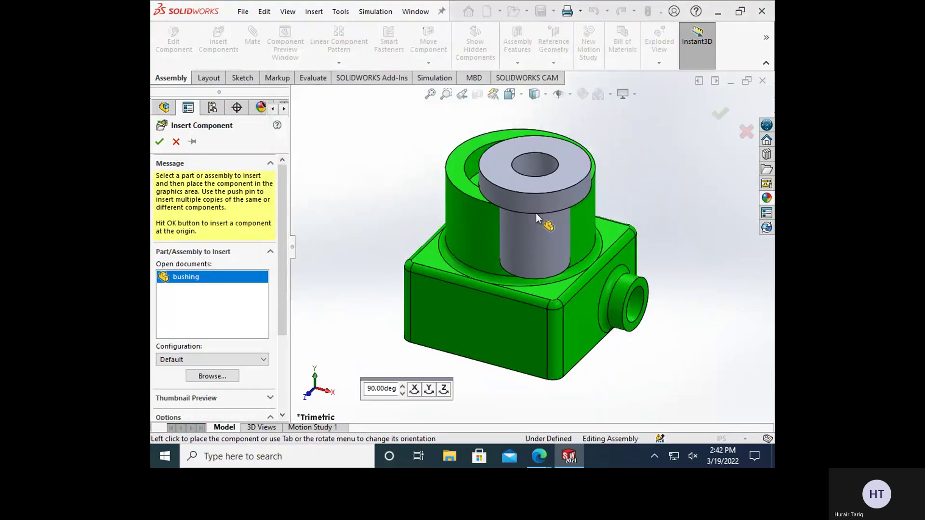
{"action": "scroll", "coordinate": [674, 222], "scroll_direction": "up", "scroll_amount": 4}
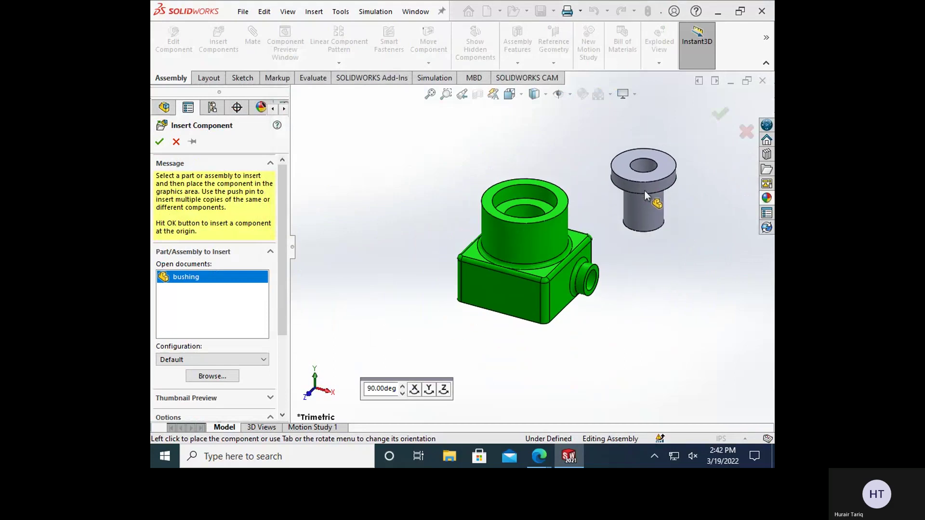
{"action": "left_click", "coordinate": [645, 190]}
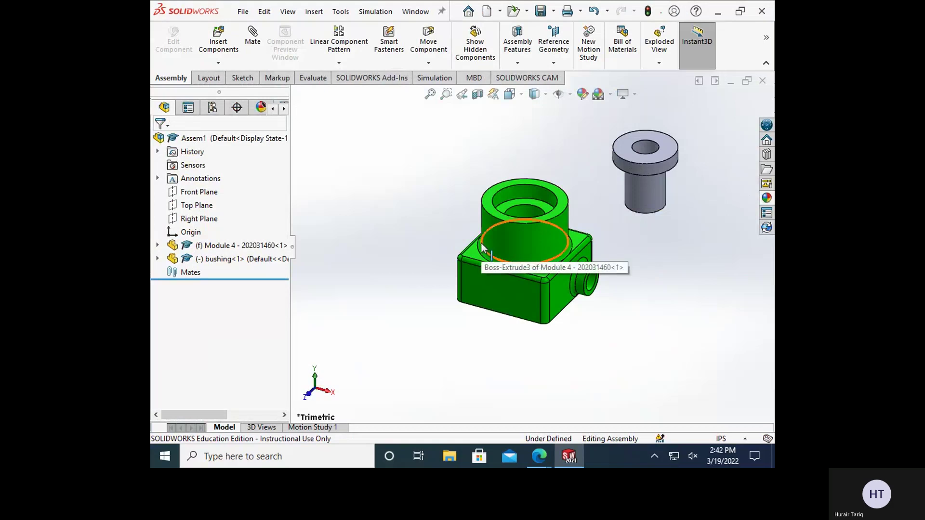
- Insert the plain bush part from the Desktop folder and place it in free space beside the housing's side boss
{"action": "left_click", "coordinate": [218, 39]}
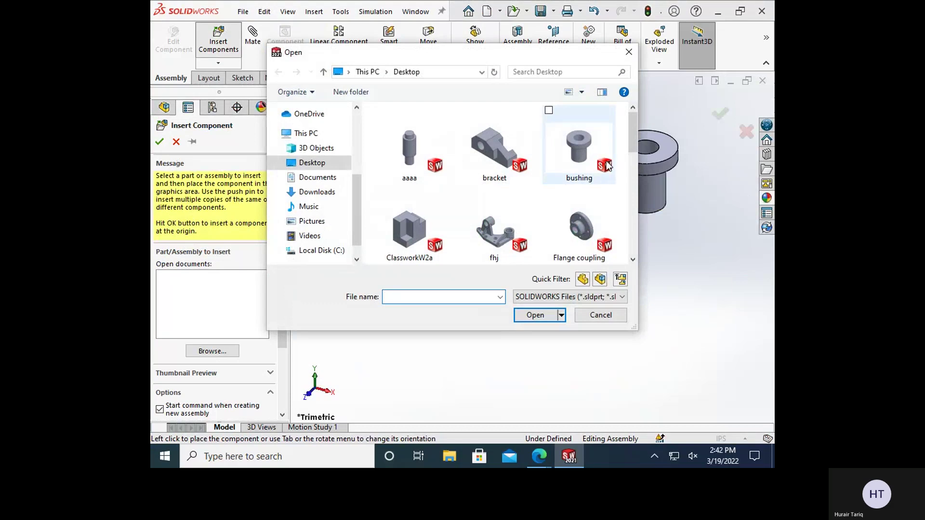
{"action": "scroll", "coordinate": [626, 159], "scroll_direction": "down", "scroll_amount": 2}
{"action": "left_click_drag", "start_coordinate": [634, 161], "coordinate": [634, 197]}
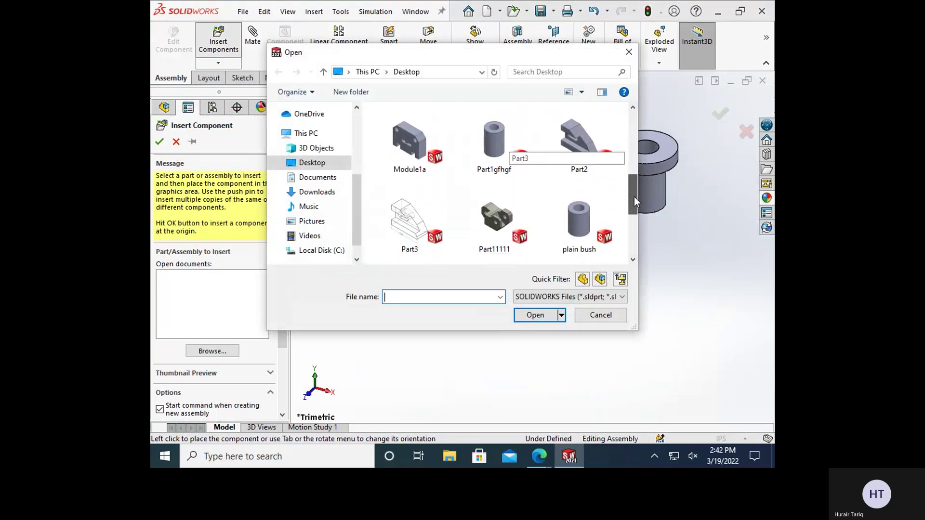
{"action": "left_click", "coordinate": [586, 226]}
{"action": "left_click", "coordinate": [538, 316]}
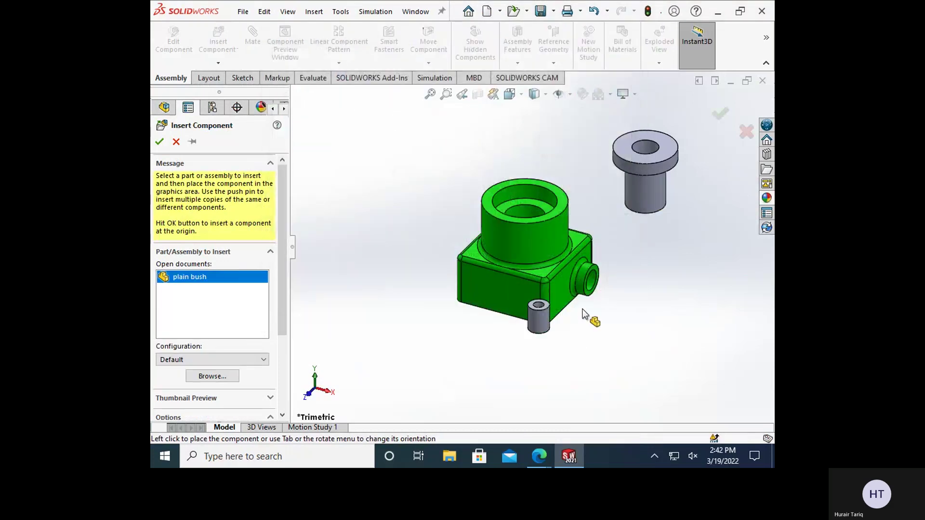
{"action": "left_click", "coordinate": [693, 288]}
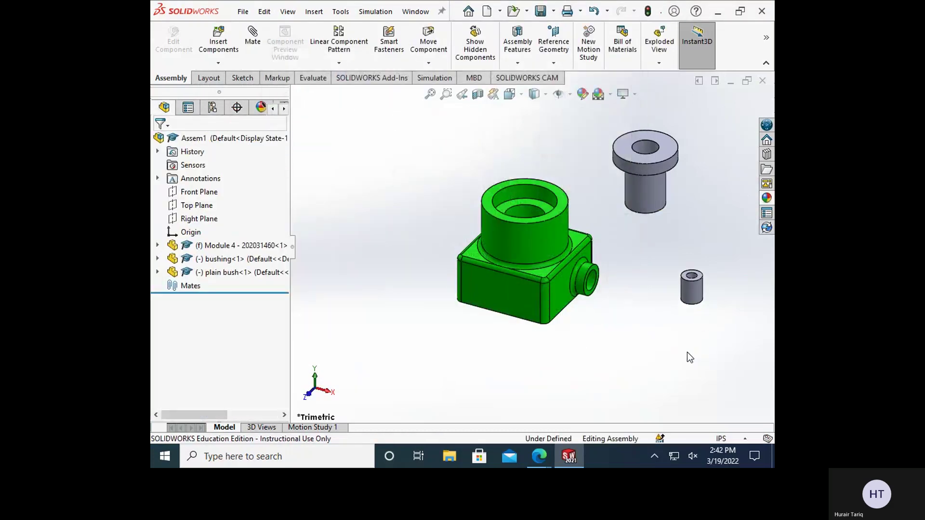
- Move the plain bush to the opposite side of the housing and the bushing to the space below it
{"action": "mouse_move", "coordinate": [632, 270]}
{"action": "middle_mouse_down"}
{"action": "mouse_move", "coordinate": [621, 351]}
{"action": "mouse_move", "coordinate": [640, 322]}
{"action": "mouse_move", "coordinate": [676, 334]}
{"action": "mouse_move", "coordinate": [644, 357]}
{"action": "mouse_move", "coordinate": [684, 245]}
{"action": "mouse_move", "coordinate": [543, 320]}
{"action": "mouse_move", "coordinate": [657, 367]}
{"action": "mouse_move", "coordinate": [621, 304]}
{"action": "mouse_move", "coordinate": [526, 296]}
{"action": "mouse_move", "coordinate": [583, 239]}
{"action": "mouse_move", "coordinate": [601, 287]}
{"action": "mouse_move", "coordinate": [585, 268]}
{"action": "mouse_move", "coordinate": [621, 264]}
{"action": "middle_mouse_up"}
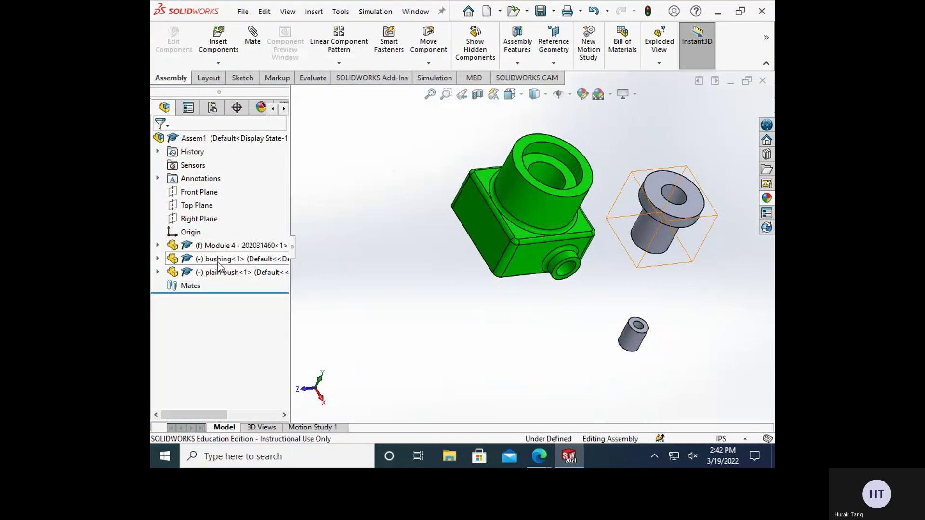
{"action": "scroll", "coordinate": [496, 293], "scroll_direction": "up", "scroll_amount": 3}
{"action": "left_click_drag", "start_coordinate": [601, 310], "coordinate": [385, 189]}
{"action": "left_click_drag", "start_coordinate": [604, 231], "coordinate": [473, 362]}
- Try to move the fixed green Module 4 housing by its cylindrical boss, and clear the selection
{"action": "left_click_drag", "start_coordinate": [511, 212], "coordinate": [483, 195]}
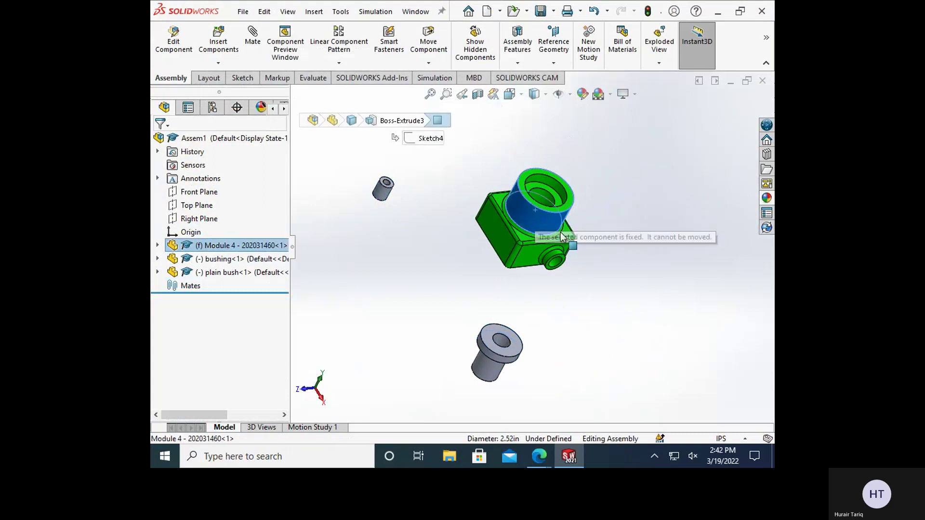
{"action": "key", "text": "Escape"}
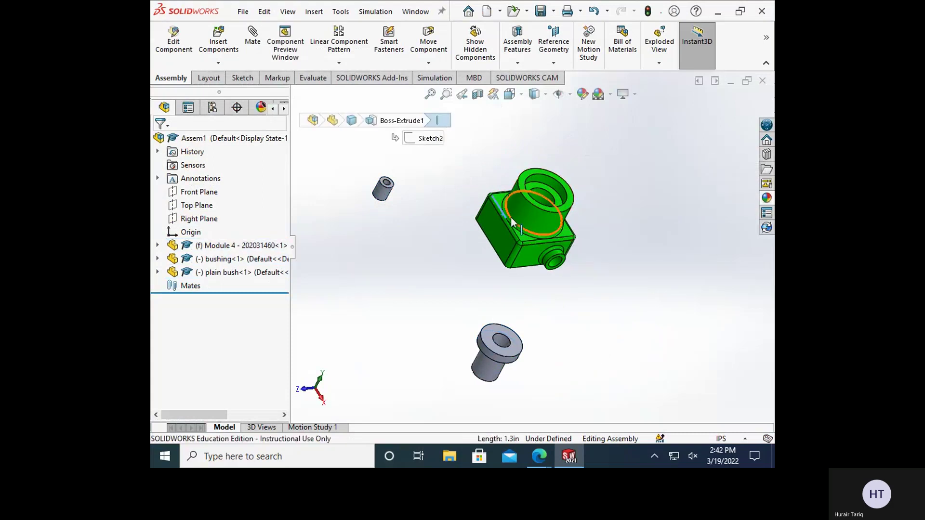
{"action": "left_click_drag", "start_coordinate": [530, 213], "coordinate": [586, 250]}
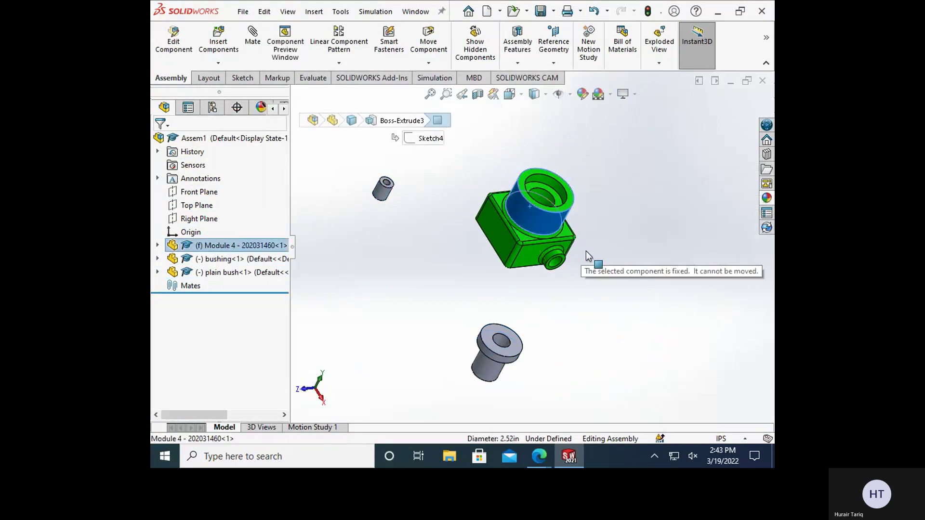
{"action": "key", "text": "Escape"}
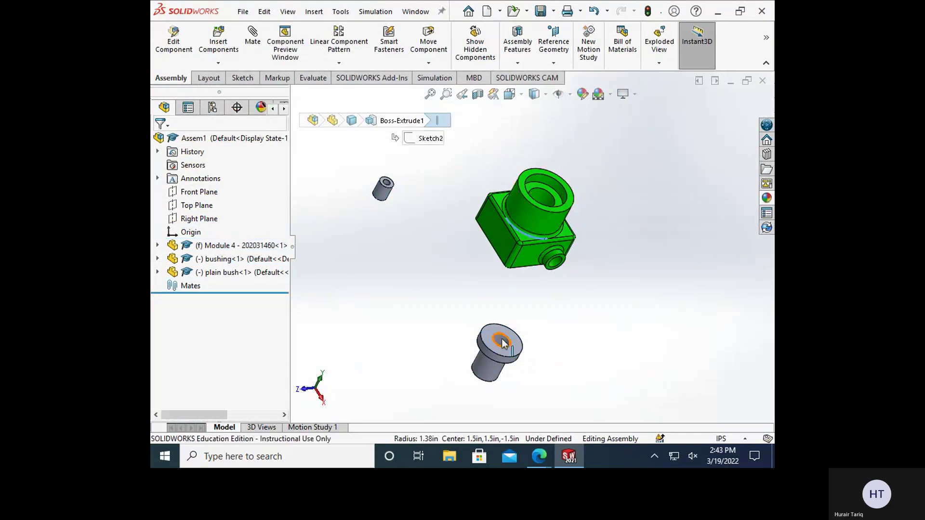
- Move the bushing to the side-boss side of the housing and lower the plain bush on the opposite side
{"action": "left_click_drag", "start_coordinate": [516, 348], "coordinate": [715, 185]}
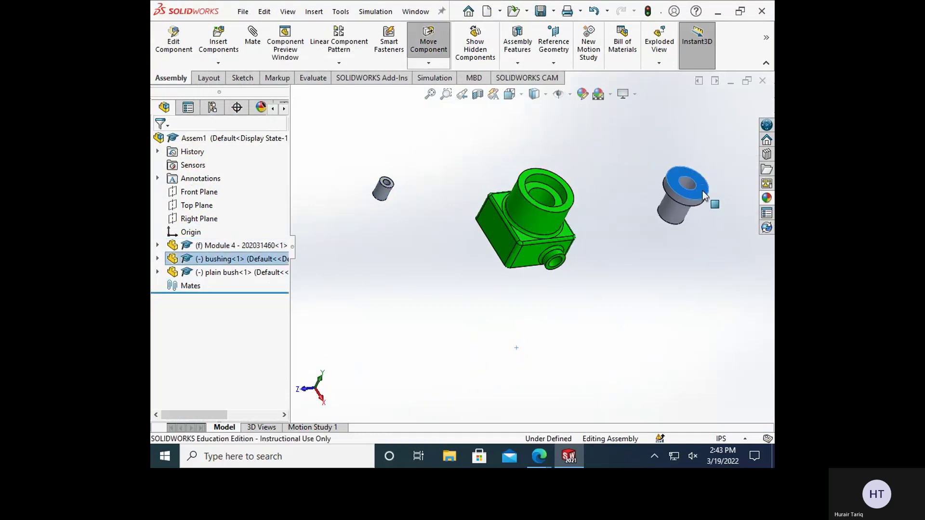
{"action": "left_click", "coordinate": [383, 189]}
{"action": "left_click_drag", "start_coordinate": [384, 192], "coordinate": [397, 284]}
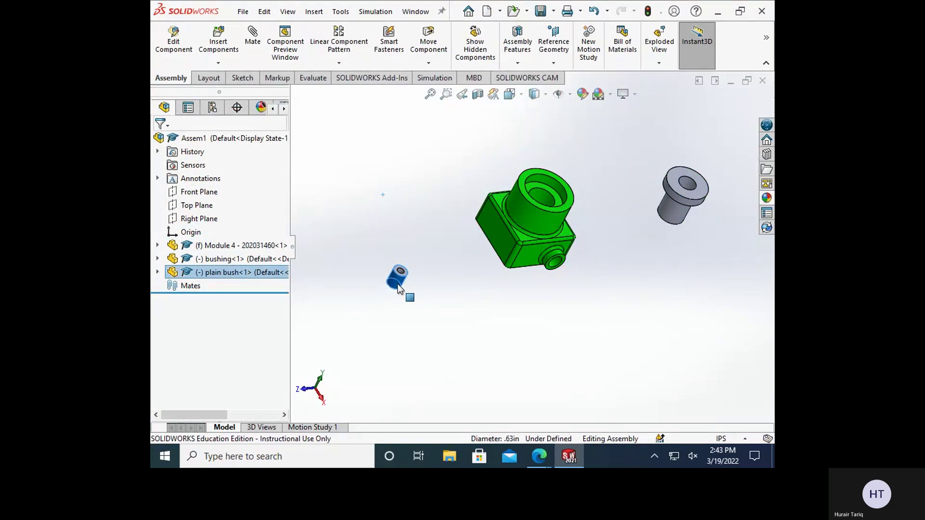
- Examine the feature history of the Module 4 component and the bushing's tree entry, leaving both collapsed
{"action": "left_click", "coordinate": [157, 245]}
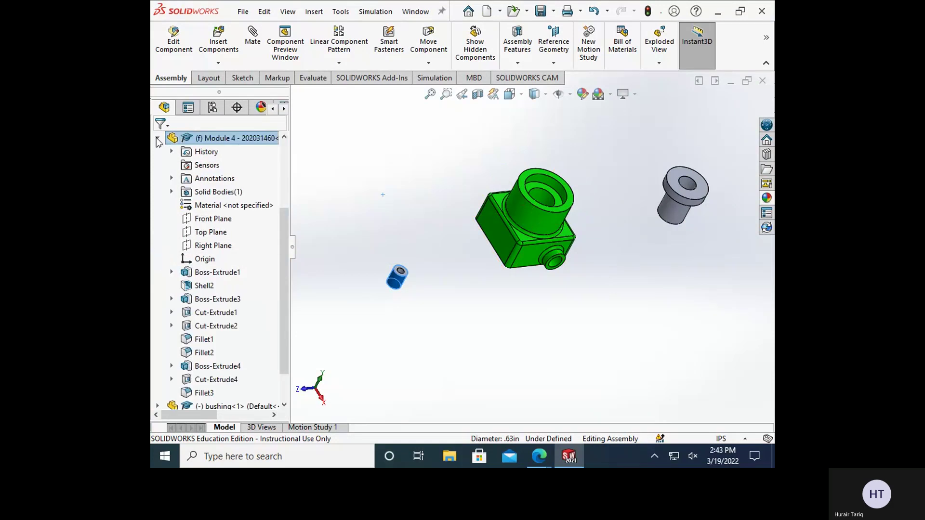
{"action": "left_click", "coordinate": [157, 138]}
{"action": "left_click", "coordinate": [158, 259]}
{"action": "left_click", "coordinate": [158, 260]}
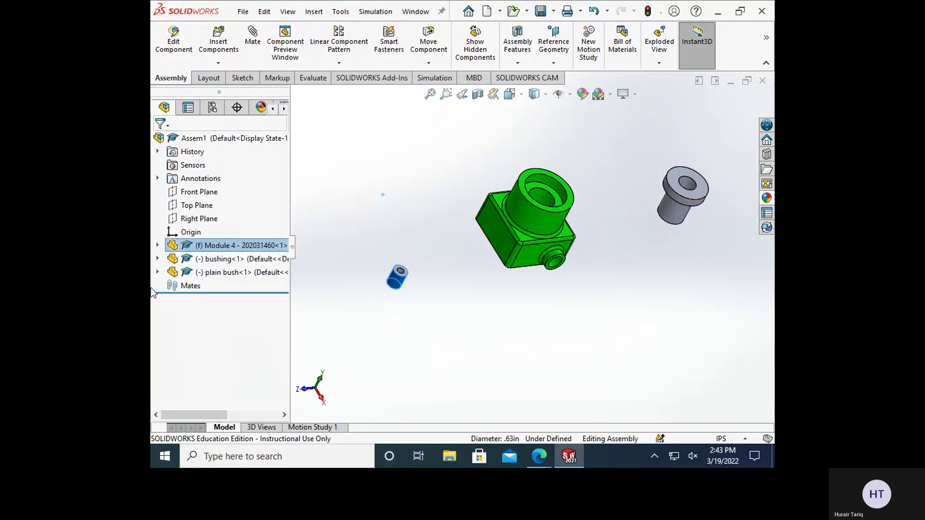
- Examine the feature history of the plain bush, leaving its tree entry collapsed
{"action": "left_click", "coordinate": [158, 271]}
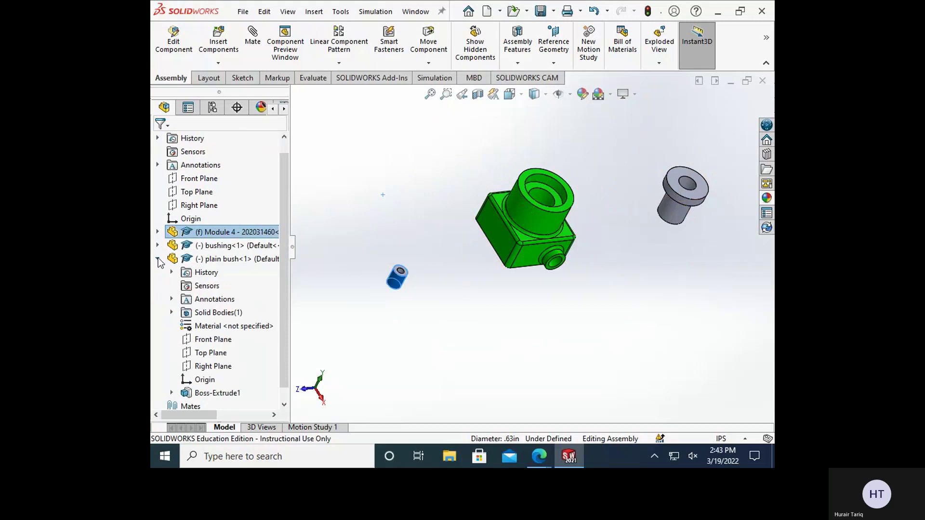
{"action": "left_click", "coordinate": [157, 259]}
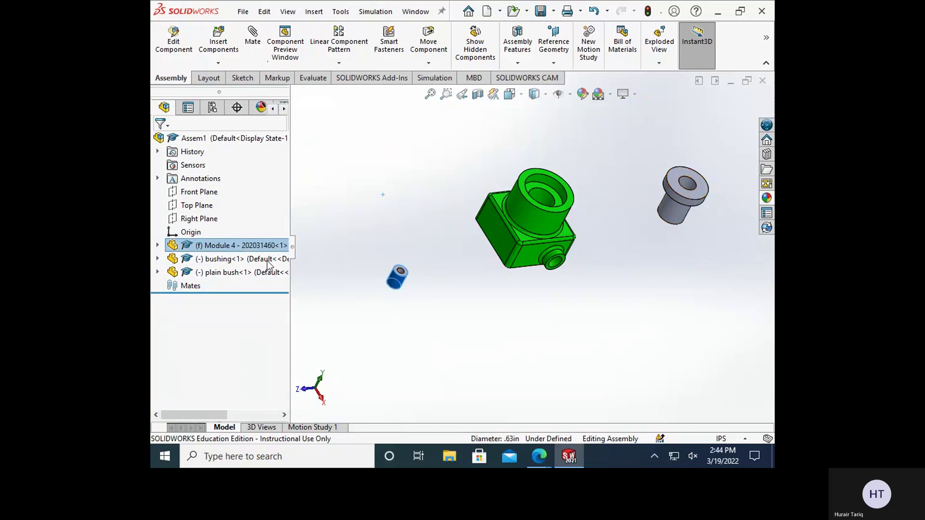
- Colour the whole bushing component red, applying the appearance at component level
{"action": "left_click", "coordinate": [204, 266]}
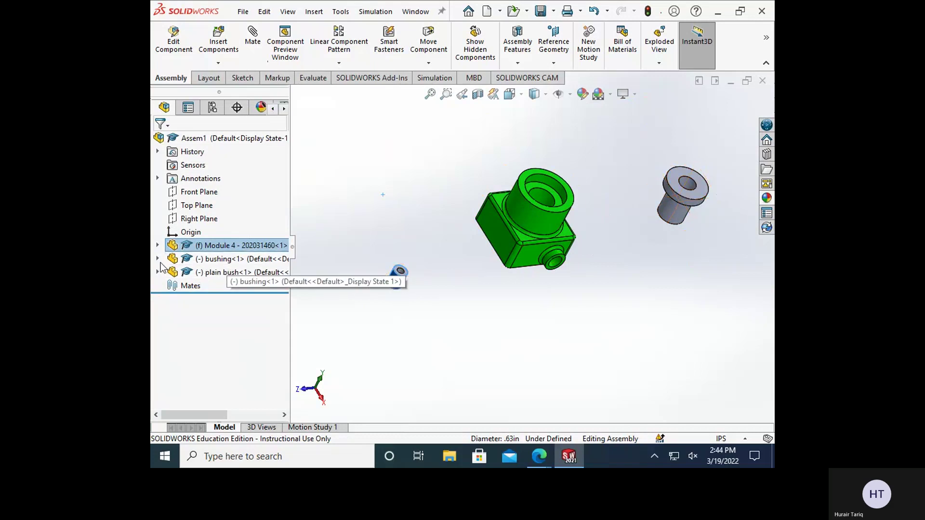
{"action": "right_click", "coordinate": [210, 267]}
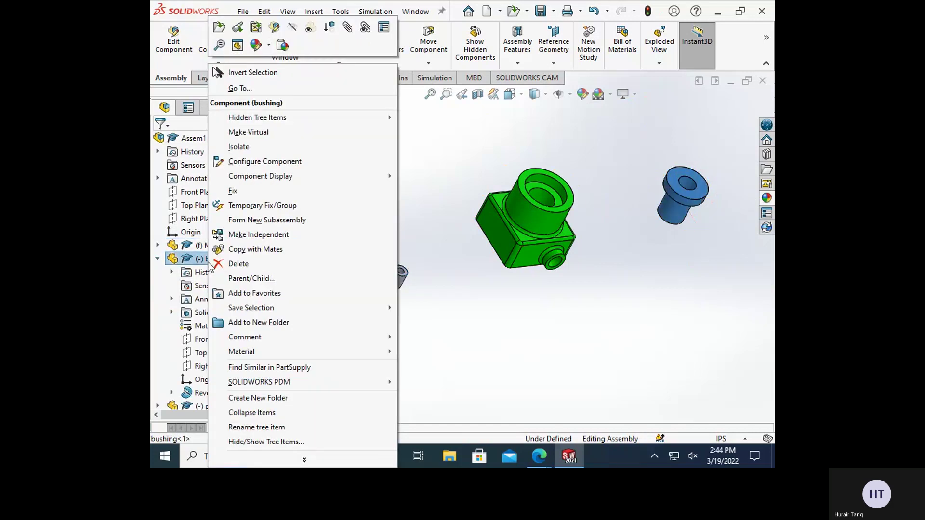
{"action": "left_click", "coordinate": [158, 259]}
{"action": "right_click", "coordinate": [203, 262]}
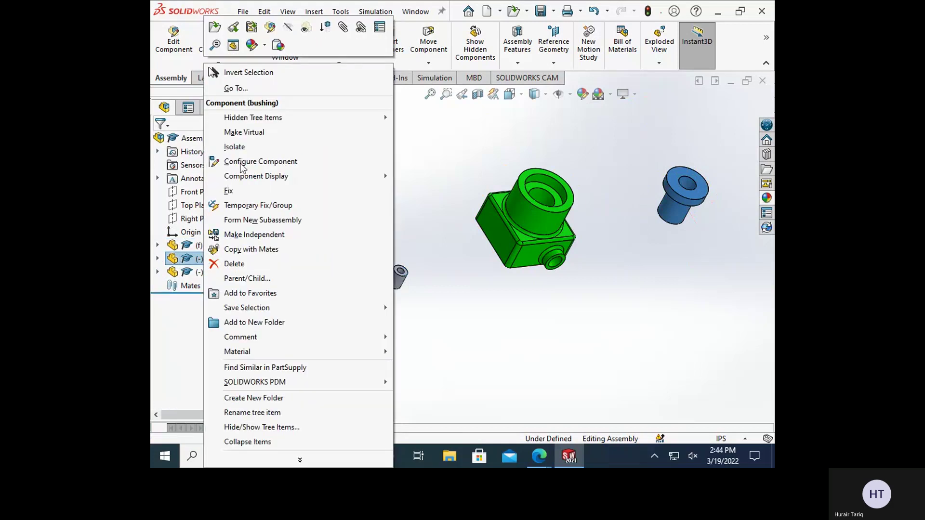
{"action": "left_click", "coordinate": [251, 45]}
{"action": "left_click", "coordinate": [273, 74]}
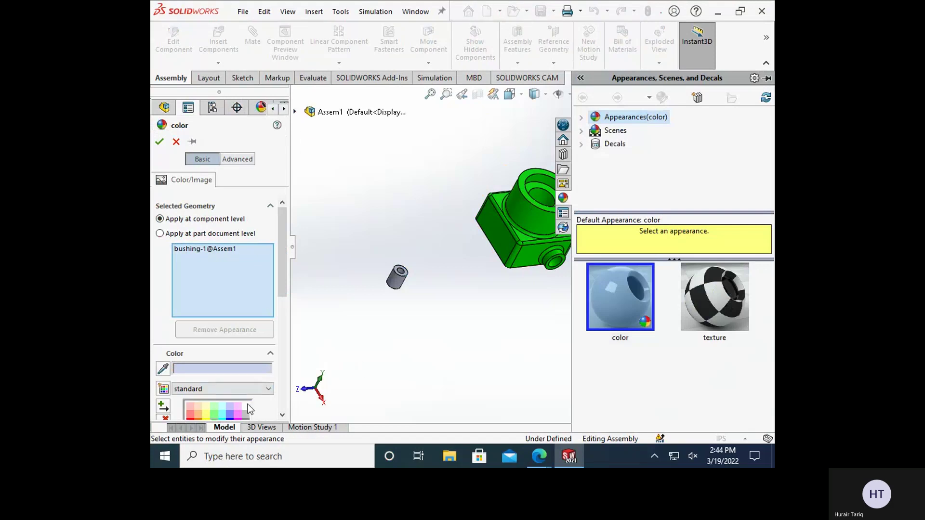
{"action": "scroll", "coordinate": [285, 294], "scroll_direction": "down", "scroll_amount": 2}
{"action": "scroll", "coordinate": [285, 294], "scroll_direction": "down", "scroll_amount": 4}
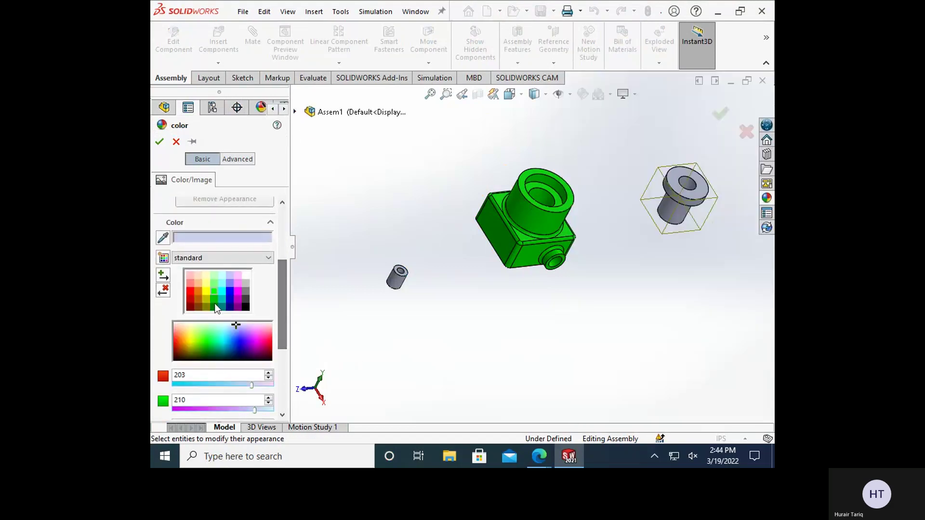
{"action": "left_click", "coordinate": [192, 293]}
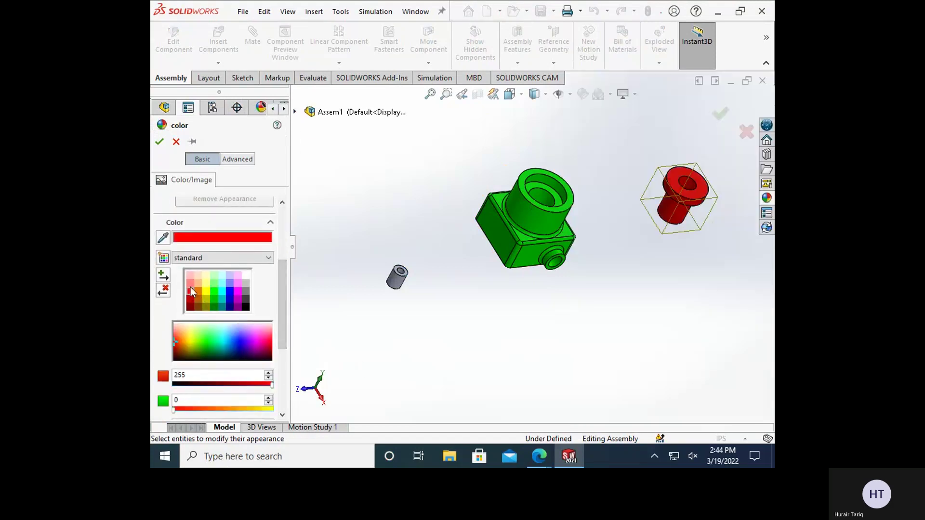
{"action": "left_click", "coordinate": [159, 141]}
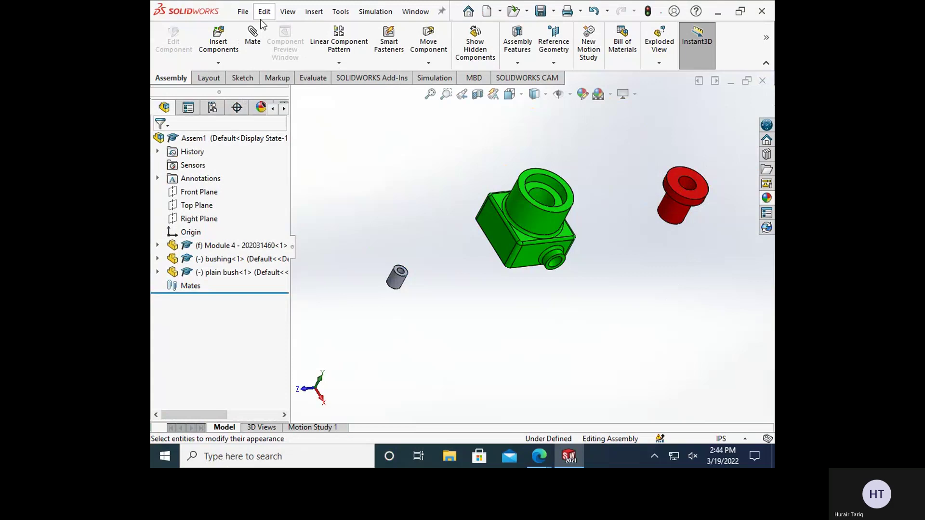
- Start the Mate command and review the mechanical, analysis and advanced mate types, ending on the standard ones
{"action": "scroll", "coordinate": [459, 222], "scroll_direction": "up", "scroll_amount": 1}
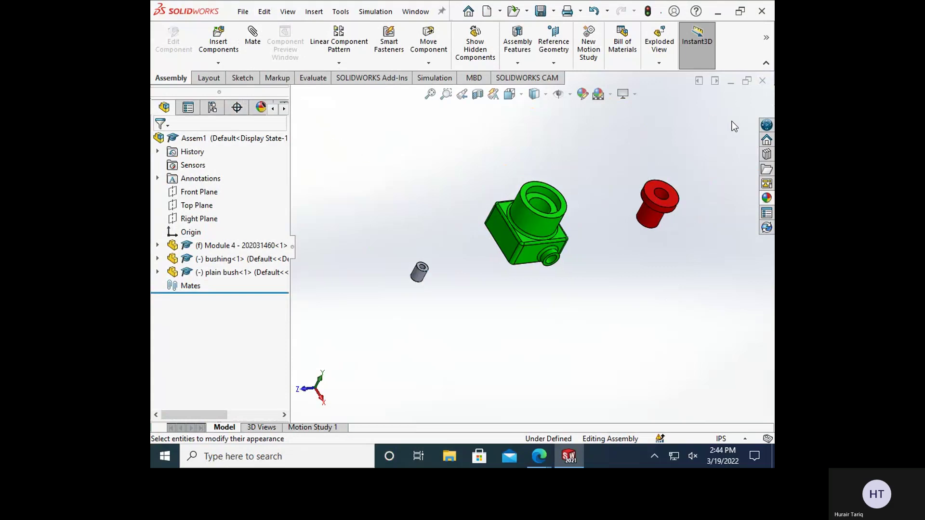
{"action": "left_click", "coordinate": [255, 51]}
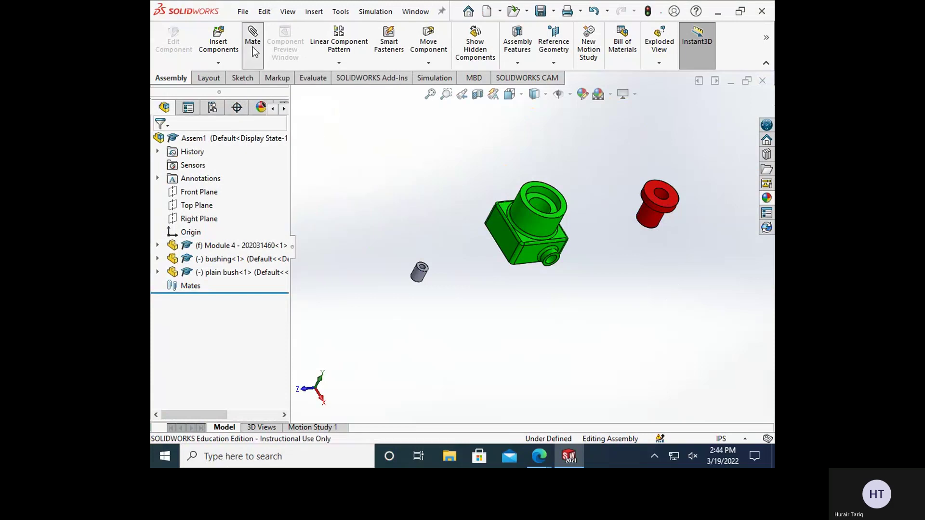
{"action": "mouse_move", "coordinate": [282, 224]}
{"action": "left_mouse_down"}
{"action": "mouse_move", "coordinate": [282, 232]}
{"action": "mouse_move", "coordinate": [281, 215]}
{"action": "left_mouse_up"}
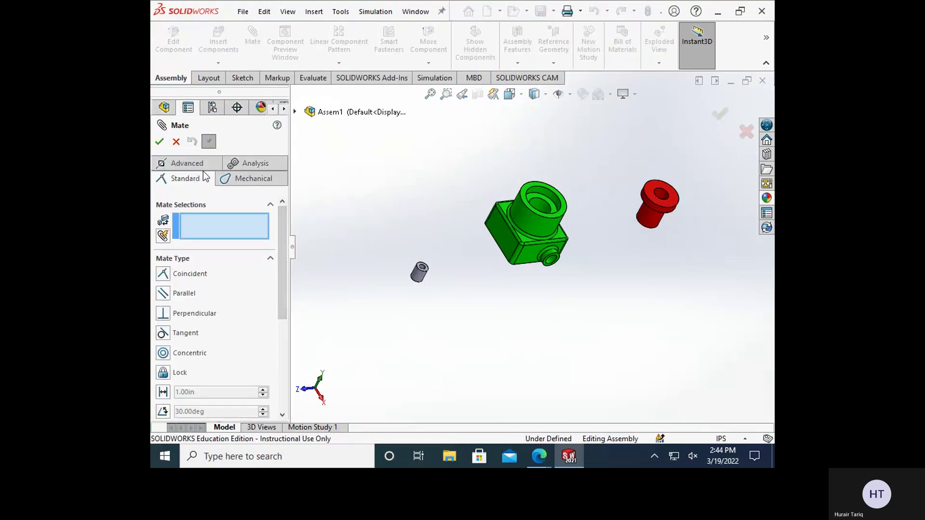
{"action": "left_click", "coordinate": [247, 177]}
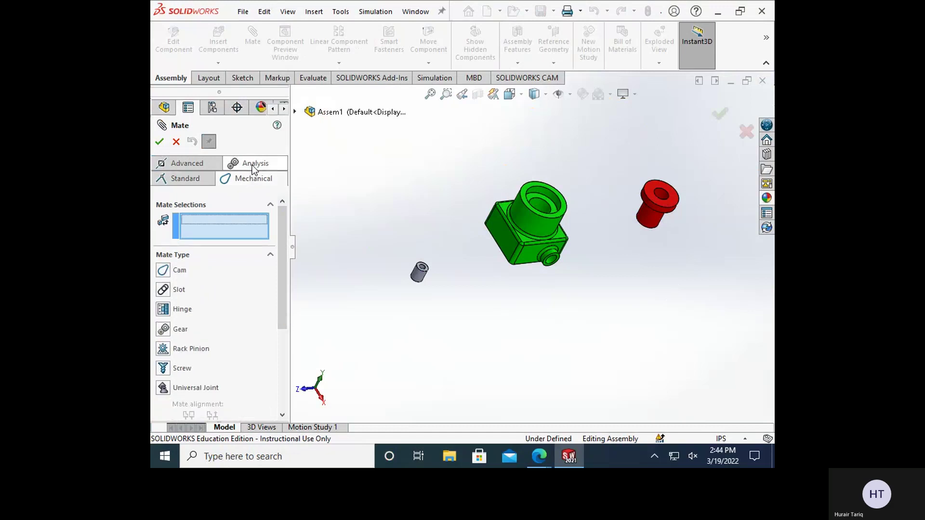
{"action": "left_click", "coordinate": [251, 164]}
{"action": "left_click", "coordinate": [194, 166]}
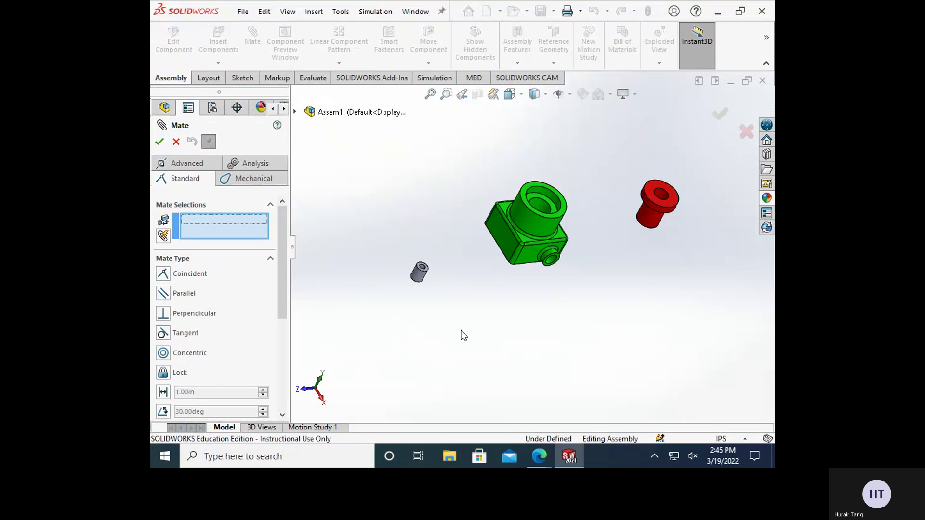
- Switch the assembly's unit system to MMGS (millimetre, gram, second)
{"action": "left_click", "coordinate": [737, 438]}
{"action": "left_click", "coordinate": [673, 388]}
{"action": "left_click", "coordinate": [735, 439]}
{"action": "left_click", "coordinate": [735, 439]}
{"action": "scroll", "coordinate": [664, 237], "scroll_direction": "down", "scroll_amount": 2}
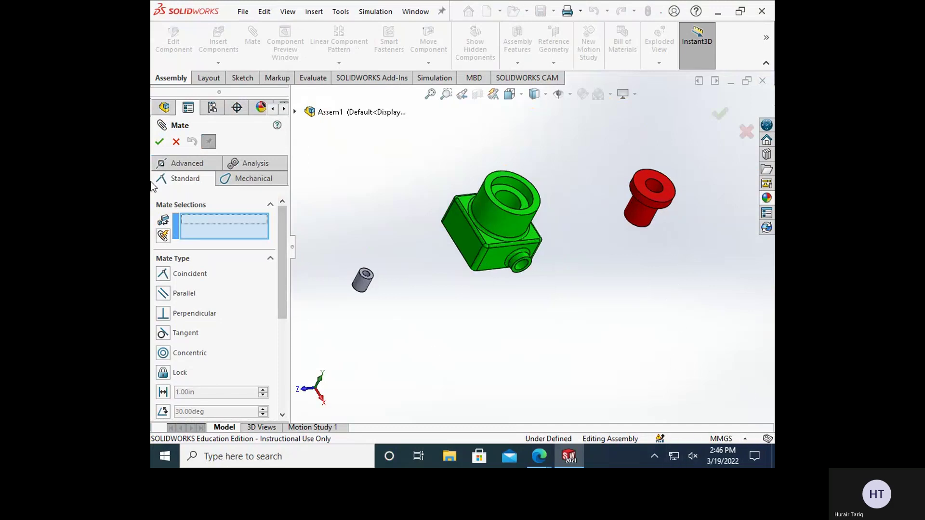
{"action": "mouse_move", "coordinate": [280, 234]}
{"action": "left_mouse_down"}
{"action": "mouse_move", "coordinate": [297, 344]}
{"action": "mouse_move", "coordinate": [283, 224]}
{"action": "left_mouse_up"}
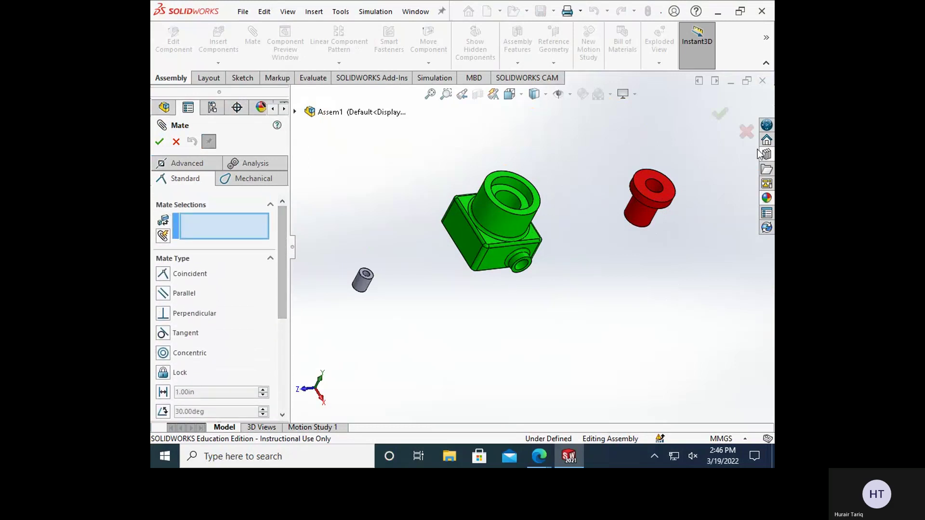
- Try to seat the red bushing freehand in the housing's large cylindrical boss and inspect how it sits in the bore
{"action": "left_click_drag", "start_coordinate": [670, 192], "coordinate": [514, 207]}
{"action": "scroll", "coordinate": [515, 207], "scroll_direction": "up", "scroll_amount": 5}
{"action": "middle_click_drag", "start_coordinate": [549, 267], "coordinate": [583, 248]}
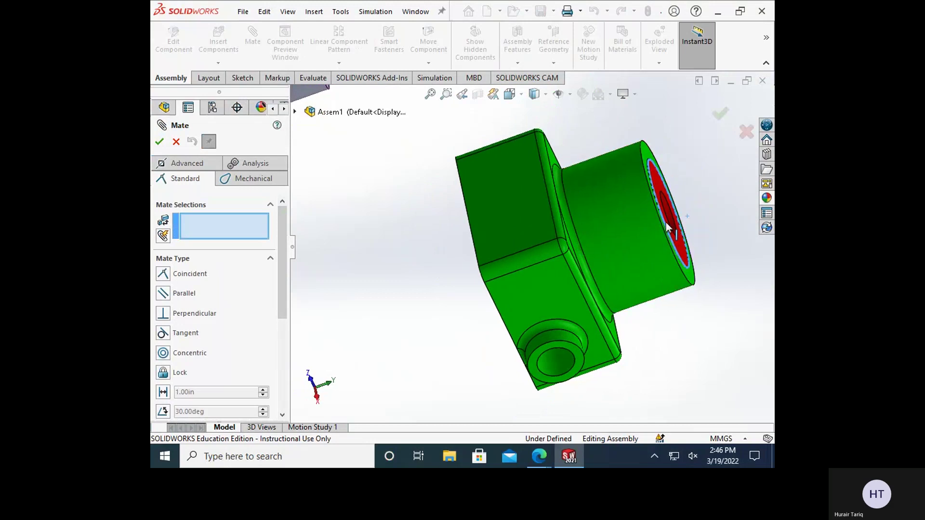
{"action": "scroll", "coordinate": [661, 223], "scroll_direction": "down", "scroll_amount": 5}
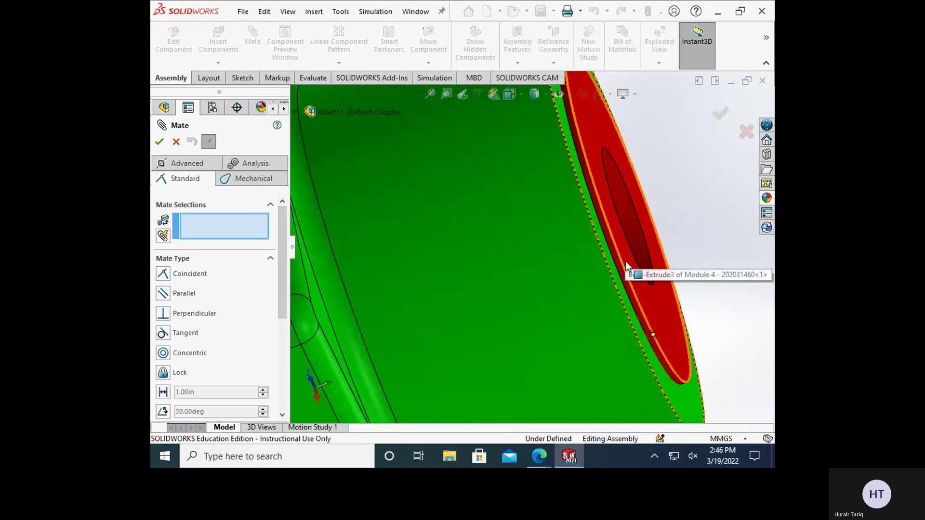
{"action": "middle_click_drag", "start_coordinate": [630, 264], "coordinate": [606, 310]}
{"action": "scroll", "coordinate": [606, 311], "scroll_direction": "up", "scroll_amount": 5}
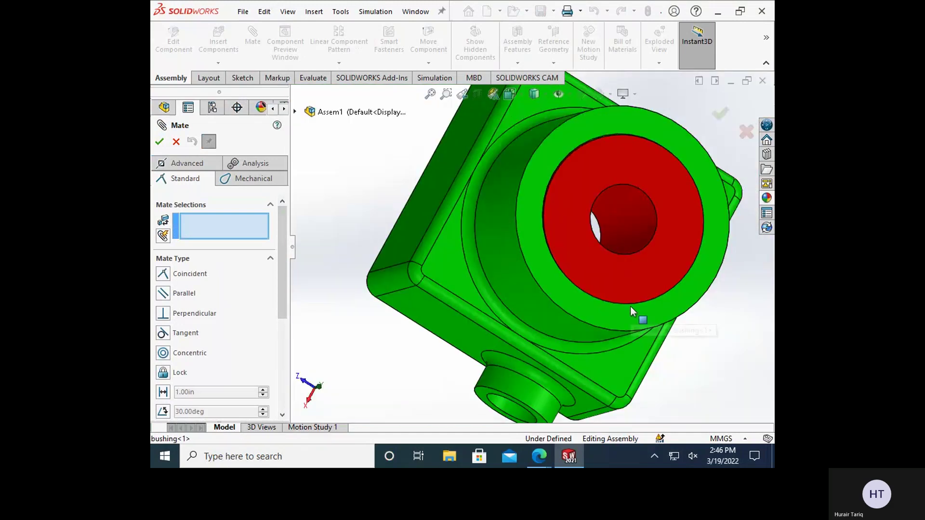
{"action": "scroll", "coordinate": [612, 299], "scroll_direction": "down", "scroll_amount": 2}
{"action": "scroll", "coordinate": [607, 287], "scroll_direction": "up", "scroll_amount": 2}
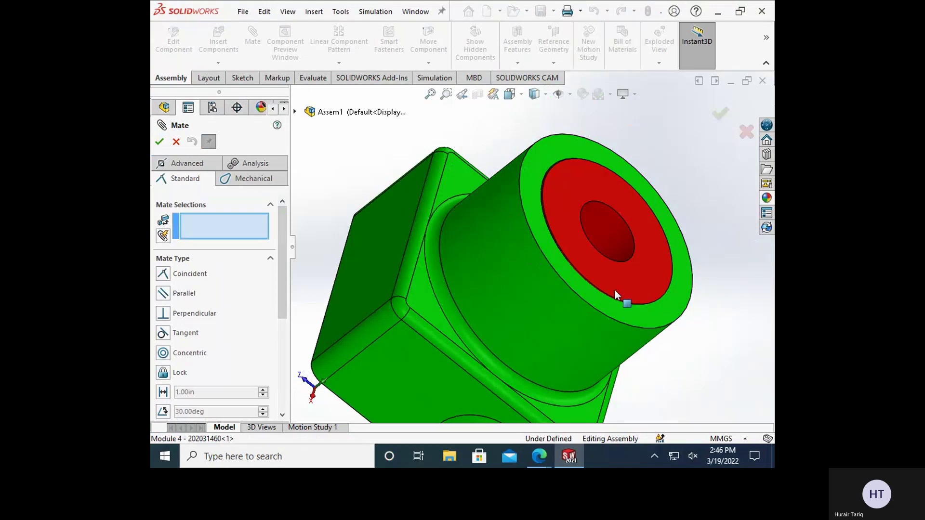
- Pull the red bushing out of the housing's bore until its flange sits well outside the boss
{"action": "left_click_drag", "start_coordinate": [614, 289], "coordinate": [664, 244]}
{"action": "scroll", "coordinate": [680, 284], "scroll_direction": "up", "scroll_amount": 5}
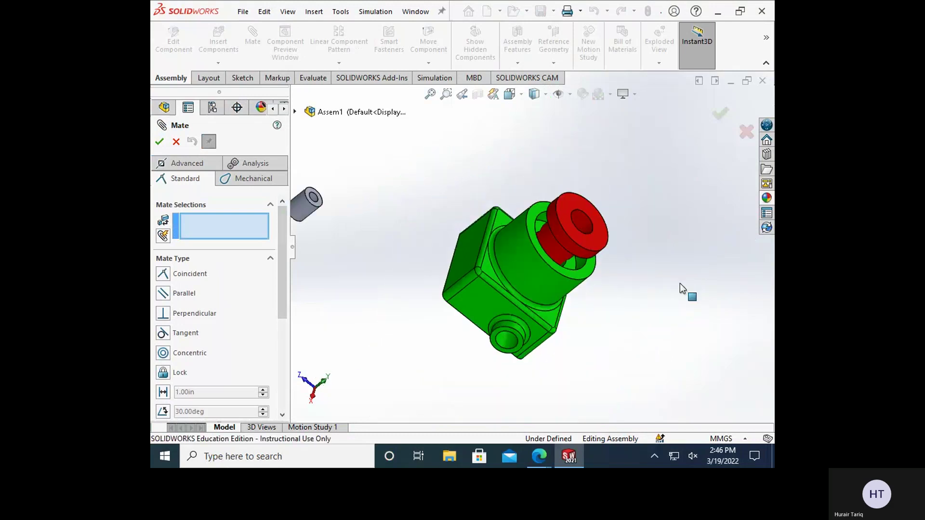
{"action": "left_click_drag", "start_coordinate": [583, 235], "coordinate": [626, 221]}
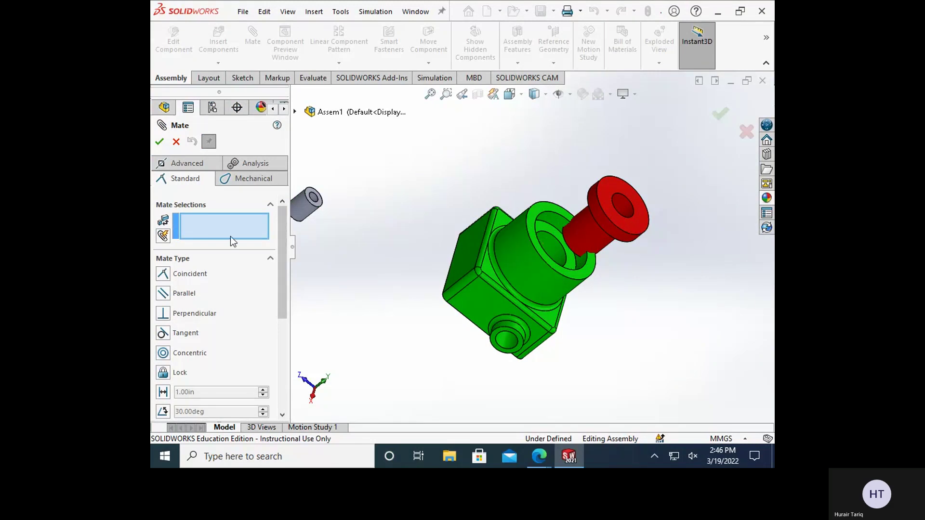
{"action": "scroll", "coordinate": [650, 237], "scroll_direction": "down", "scroll_amount": 3}
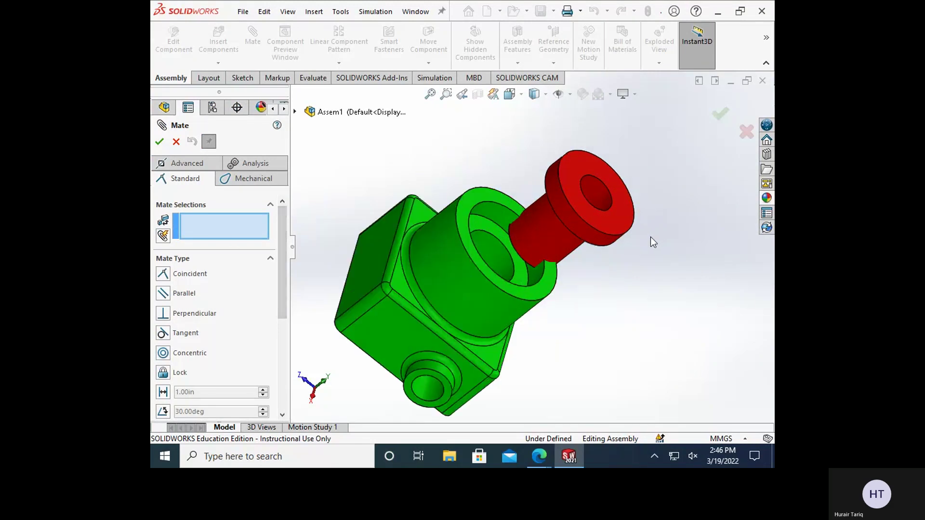
- Try a concentric mate between the bushing's hole edge and the outer rim of the housing's large boss, and clear both selections
{"action": "left_click", "coordinate": [606, 224]}
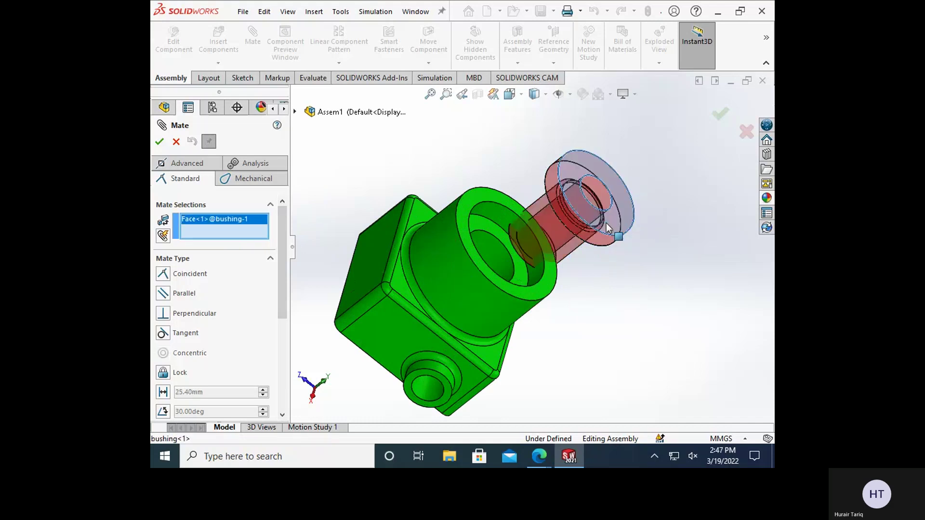
{"action": "left_click", "coordinate": [606, 223]}
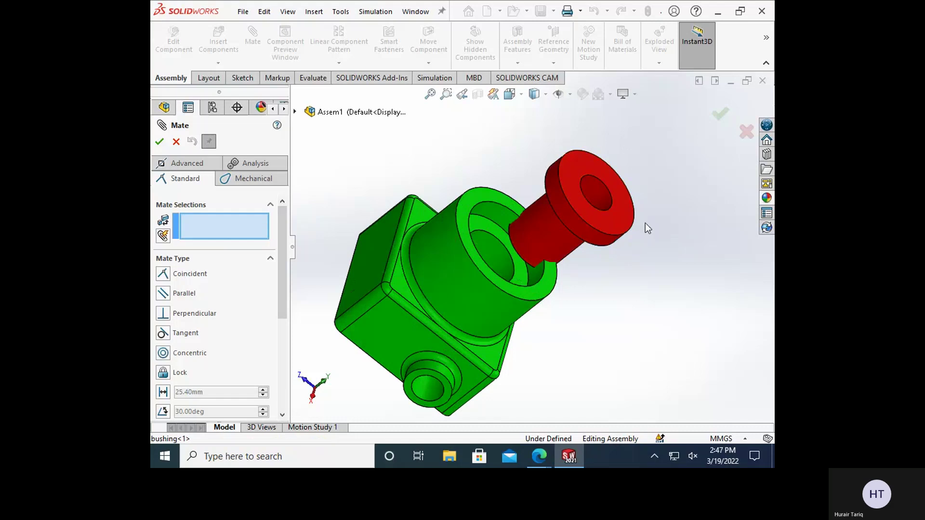
{"action": "left_click", "coordinate": [608, 210]}
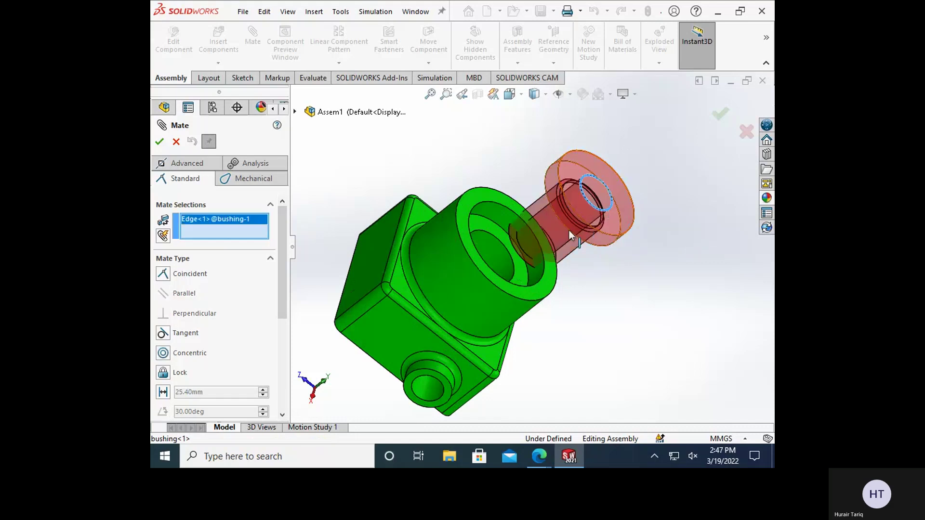
{"action": "left_click", "coordinate": [543, 305]}
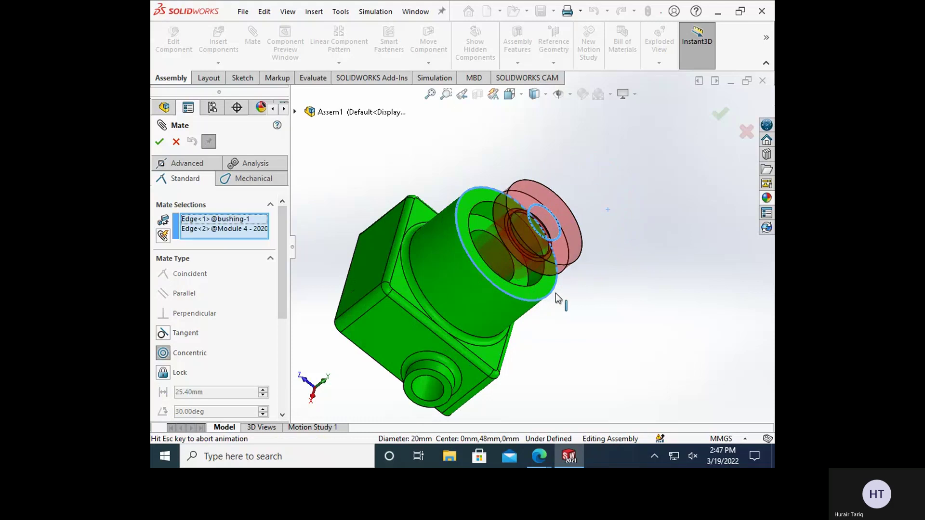
{"action": "middle_click_drag", "start_coordinate": [592, 309], "coordinate": [558, 340]}
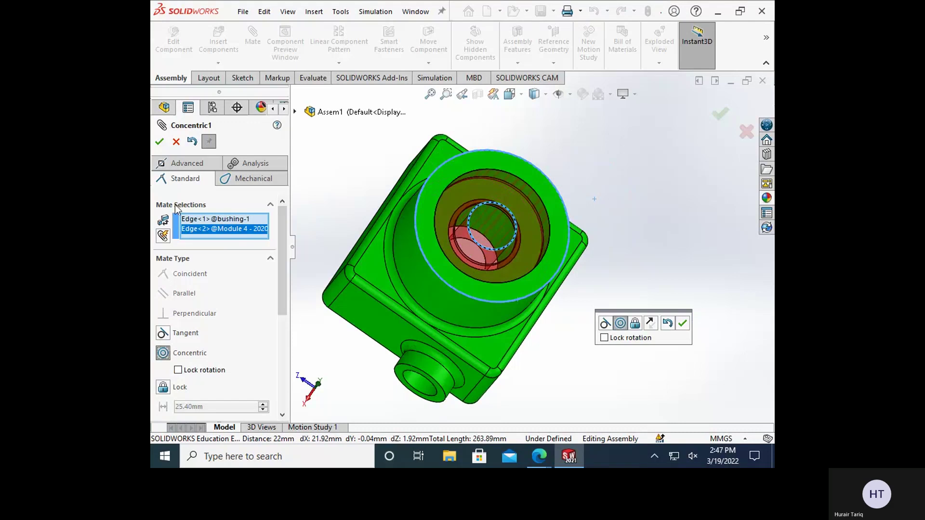
{"action": "left_click_drag", "start_coordinate": [283, 260], "coordinate": [283, 289]}
{"action": "scroll", "coordinate": [270, 270], "scroll_direction": "up", "scroll_amount": 2}
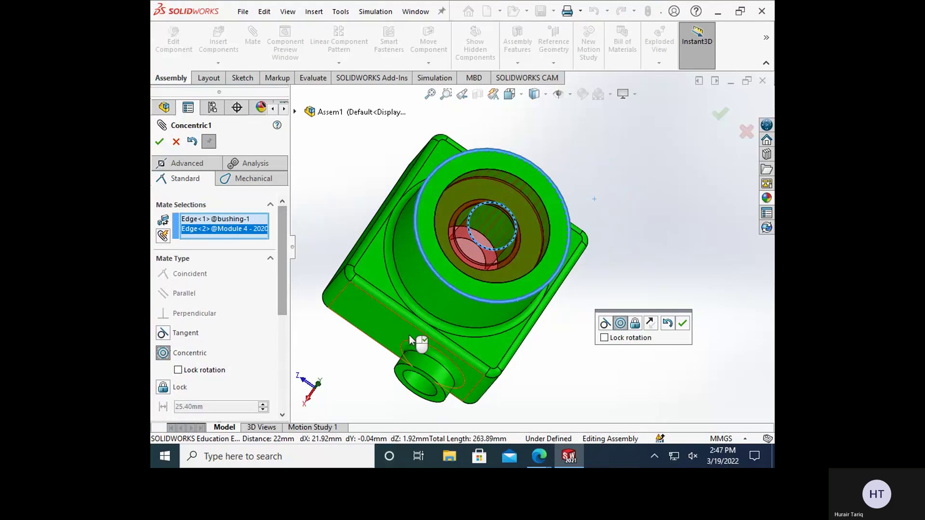
{"action": "left_click", "coordinate": [229, 220]}
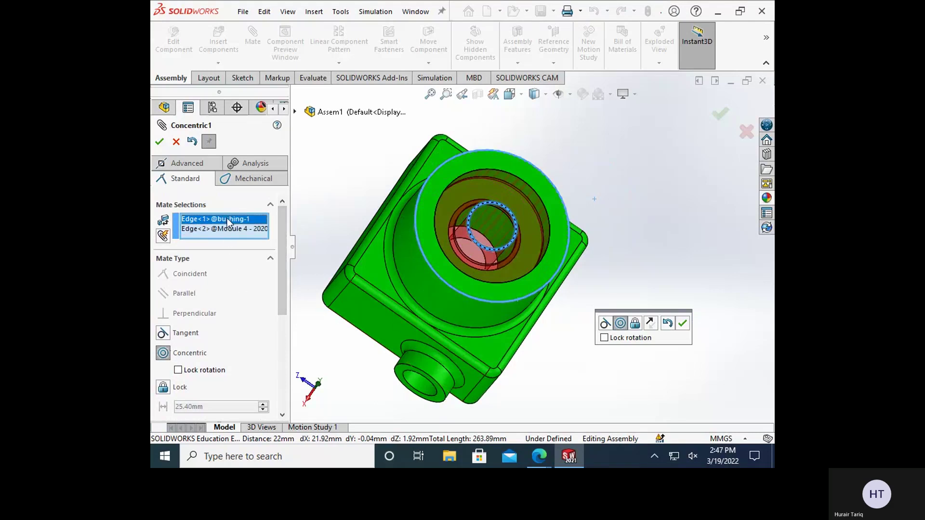
{"action": "key", "text": "Delete"}
{"action": "key", "text": "Delete"}
- Pull the bushing clear of the housing and set a concentric mate between its hole edge and the counterbore's floor edge in the large boss
{"action": "left_click_drag", "start_coordinate": [467, 273], "coordinate": [729, 152]}
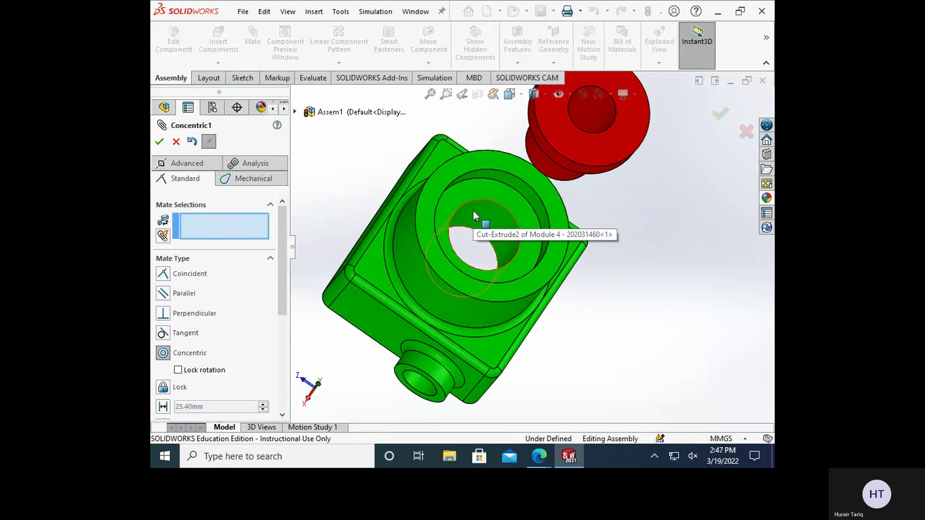
{"action": "left_click", "coordinate": [581, 131]}
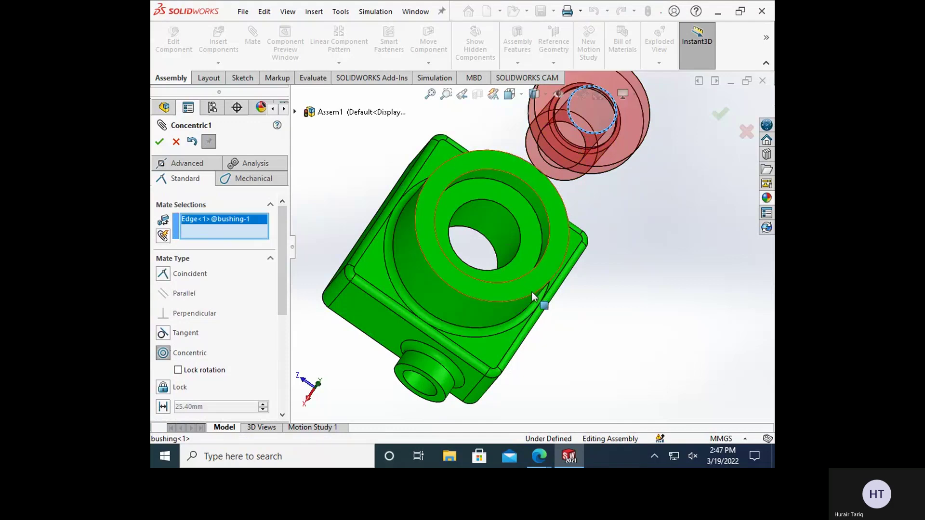
{"action": "middle_click_drag", "start_coordinate": [512, 274], "coordinate": [527, 297]}
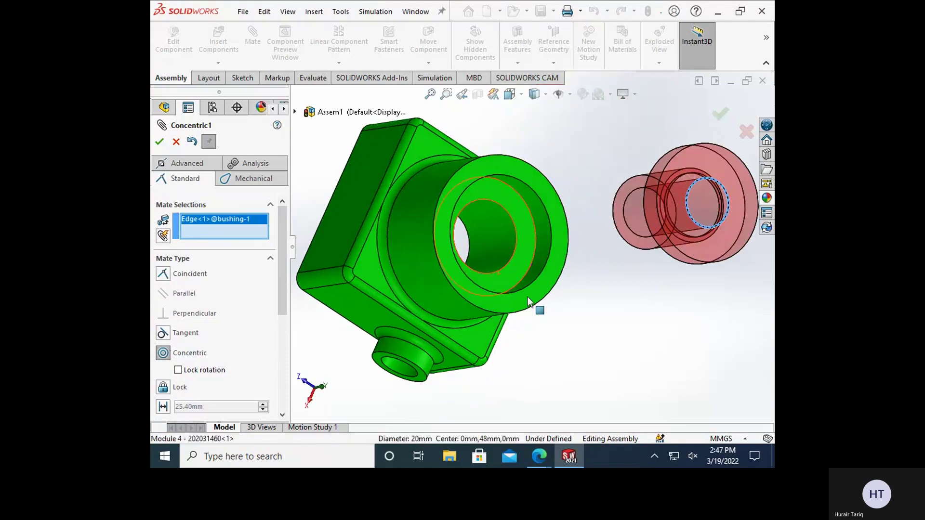
{"action": "left_click", "coordinate": [534, 251]}
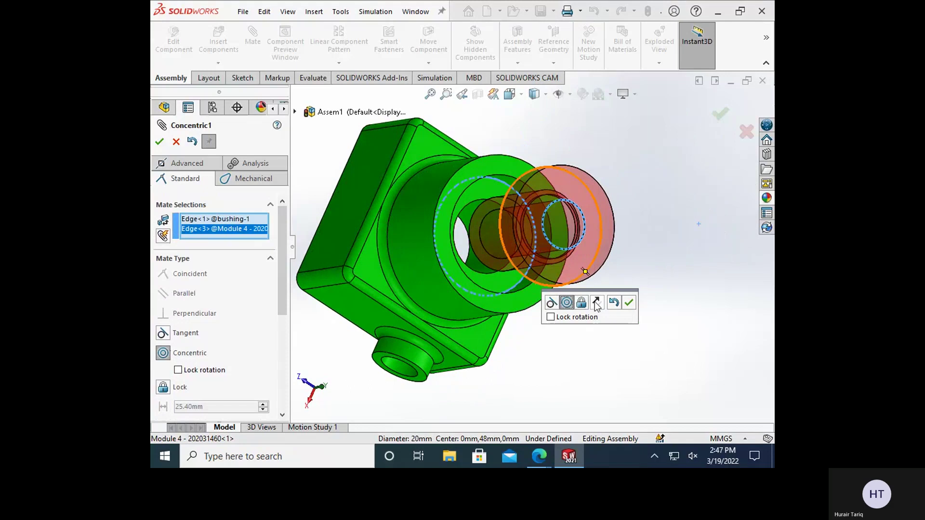
- Compare both alignments of the concentric mate and accept it with the bushing's shank pointing into the housing's bore
{"action": "key", "text": "ctrl+8"}
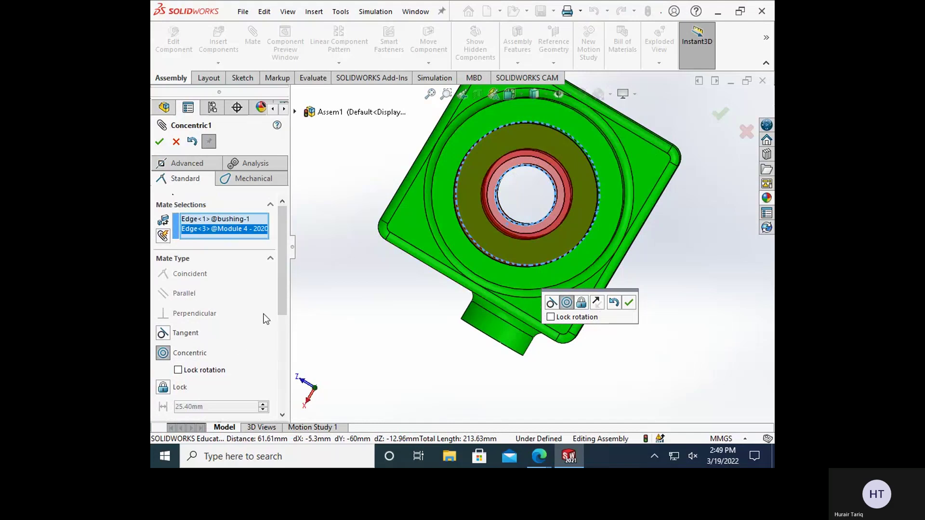
{"action": "scroll", "coordinate": [279, 287], "scroll_direction": "down", "scroll_amount": 5}
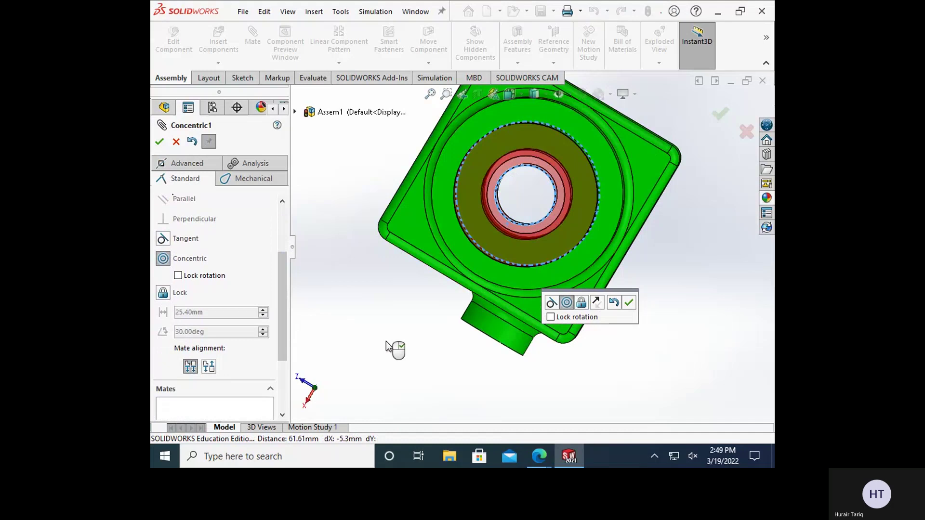
{"action": "middle_click_drag", "start_coordinate": [405, 356], "coordinate": [455, 372]}
{"action": "left_click", "coordinate": [209, 367]}
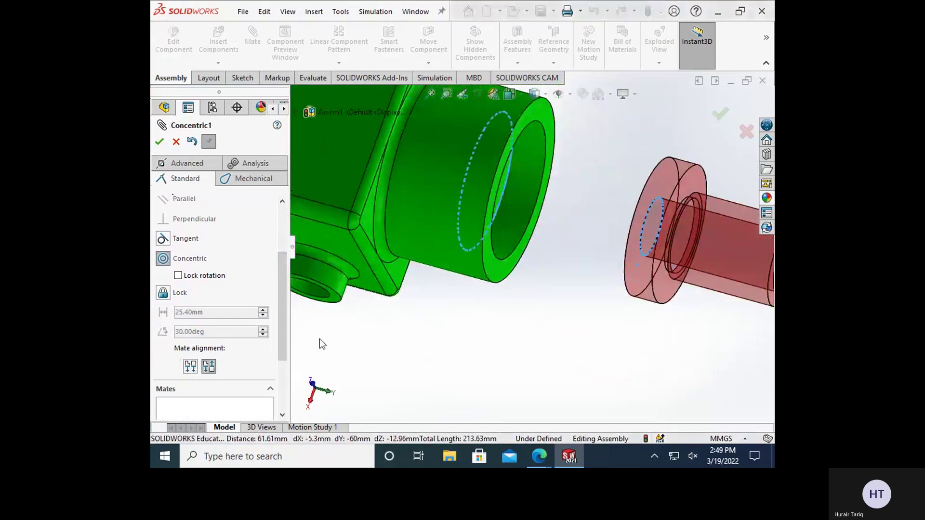
{"action": "mouse_move", "coordinate": [514, 342]}
{"action": "middle_mouse_down"}
{"action": "mouse_move", "coordinate": [533, 351]}
{"action": "mouse_move", "coordinate": [501, 356]}
{"action": "mouse_move", "coordinate": [513, 360]}
{"action": "middle_mouse_up"}
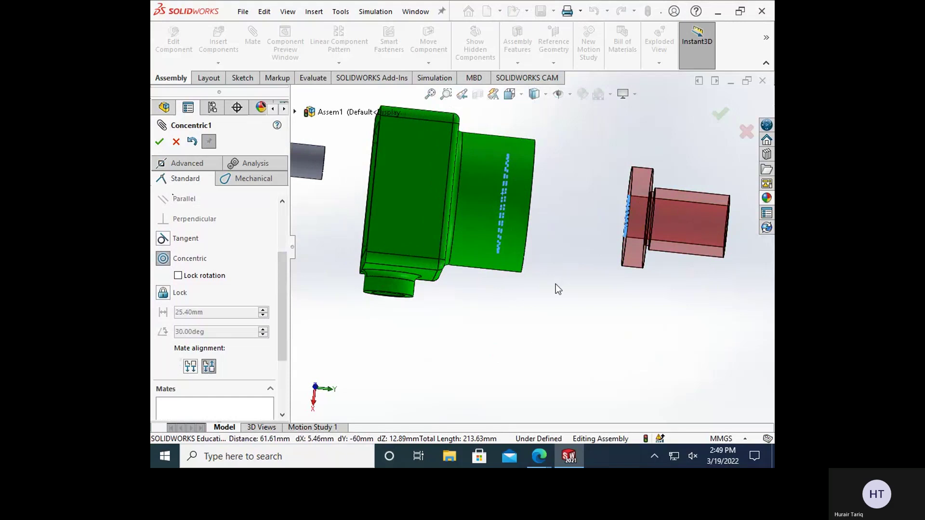
{"action": "left_click", "coordinate": [190, 366]}
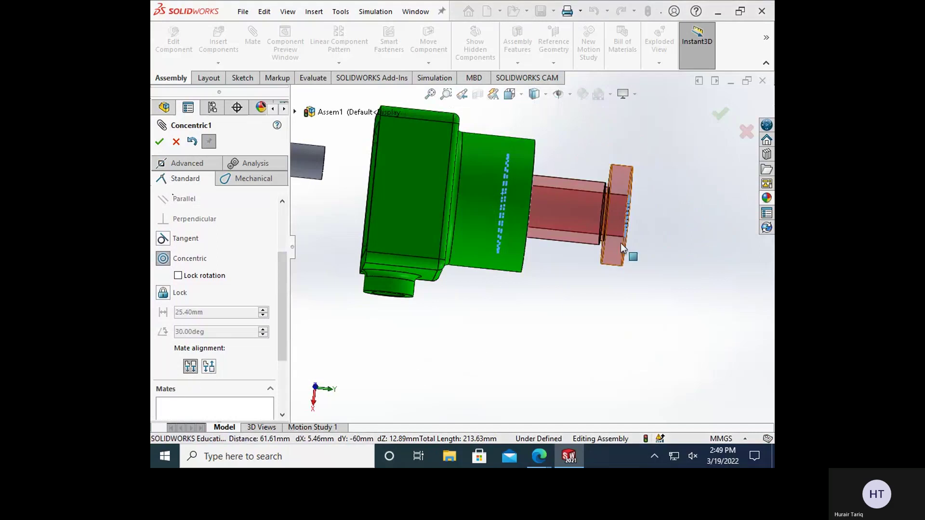
{"action": "left_click", "coordinate": [160, 142]}
- Slide the bushing along the bore's axis to test the concentric mate, leaving its flange outside the boss
{"action": "middle_click_drag", "start_coordinate": [502, 360], "coordinate": [577, 235]}
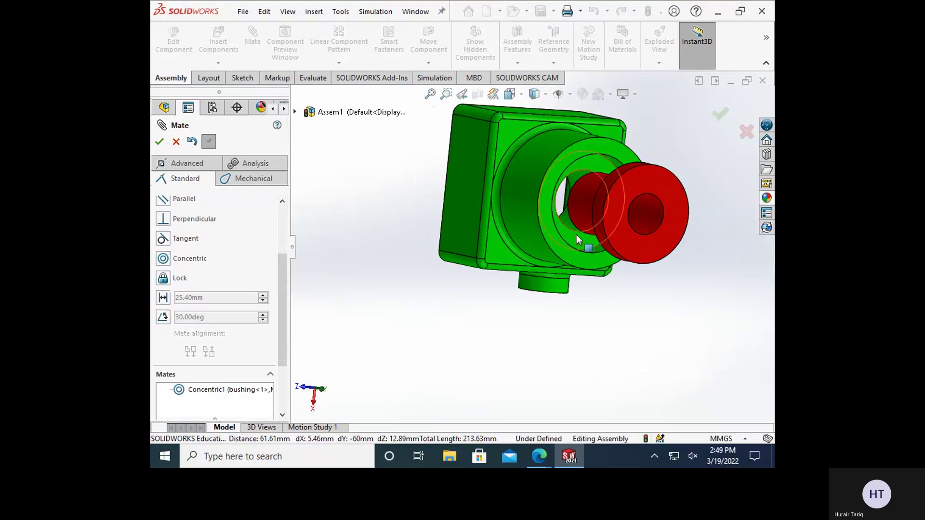
{"action": "left_click", "coordinate": [619, 227]}
{"action": "middle_click_drag", "start_coordinate": [550, 382], "coordinate": [613, 240]}
{"action": "left_click_drag", "start_coordinate": [613, 240], "coordinate": [642, 309]}
{"action": "middle_click_drag", "start_coordinate": [643, 310], "coordinate": [583, 285]}
{"action": "left_click_drag", "start_coordinate": [583, 284], "coordinate": [708, 208]}
{"action": "middle_click_drag", "start_coordinate": [543, 343], "coordinate": [529, 304]}
{"action": "scroll", "coordinate": [590, 328], "scroll_direction": "down", "scroll_amount": 5}
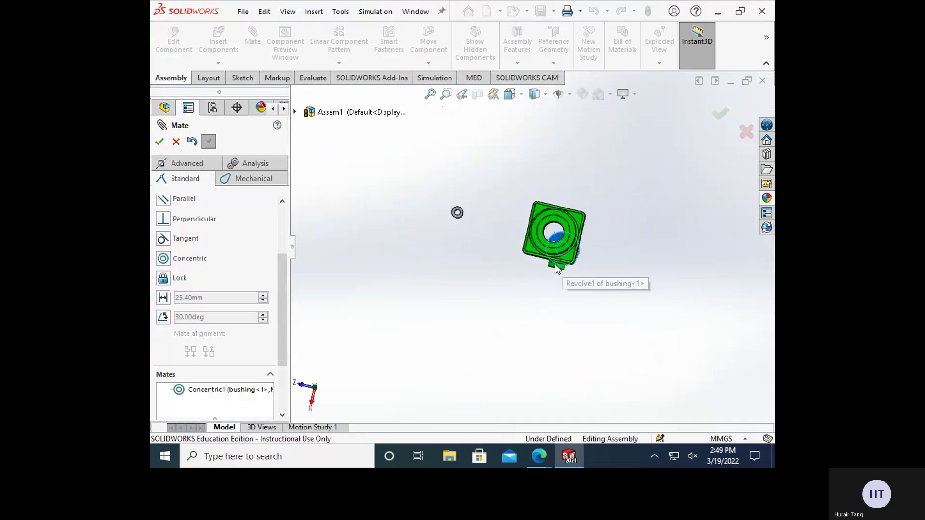
{"action": "mouse_move", "coordinate": [563, 266]}
{"action": "middle_mouse_down"}
{"action": "mouse_move", "coordinate": [553, 286]}
{"action": "mouse_move", "coordinate": [578, 275]}
{"action": "middle_mouse_up"}
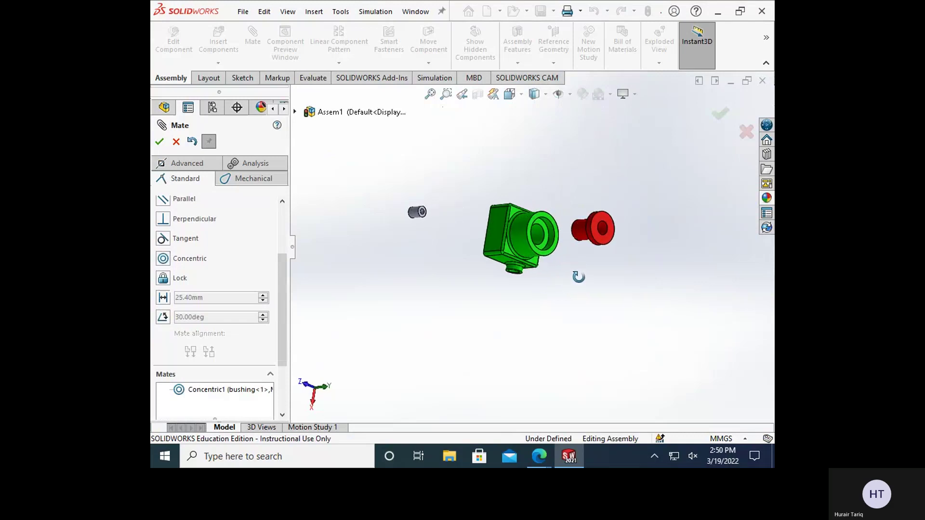
{"action": "left_click_drag", "start_coordinate": [567, 246], "coordinate": [579, 304]}
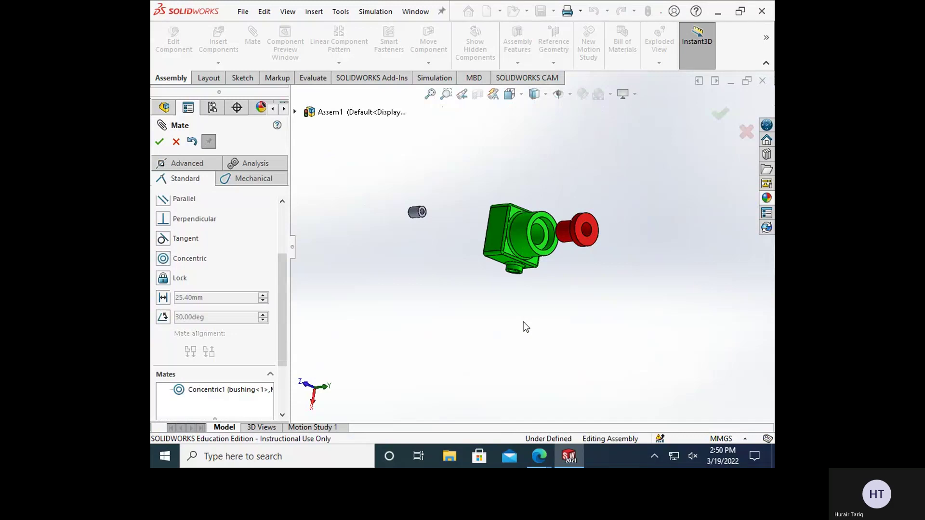
- Add a coincident mate between the bushing's outer flange face and the end face of the housing's large boss
{"action": "left_click", "coordinate": [590, 247]}
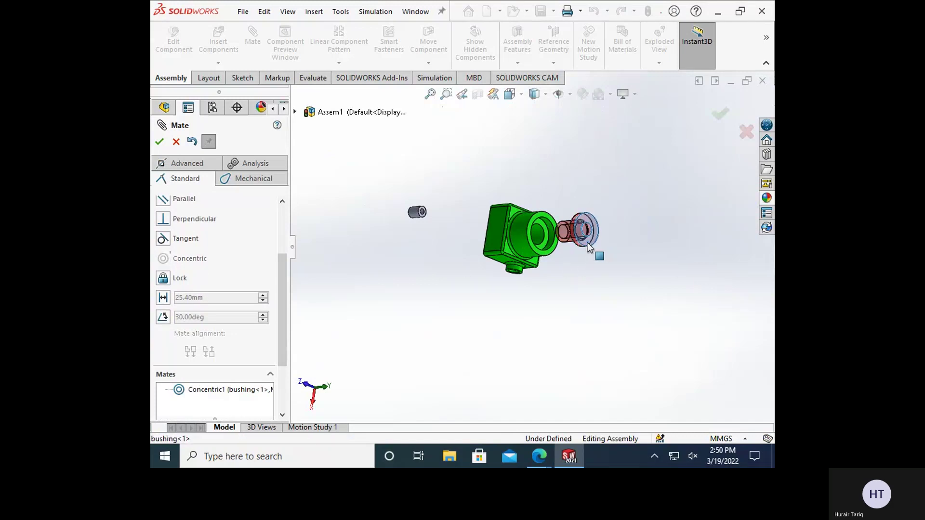
{"action": "left_click", "coordinate": [544, 256]}
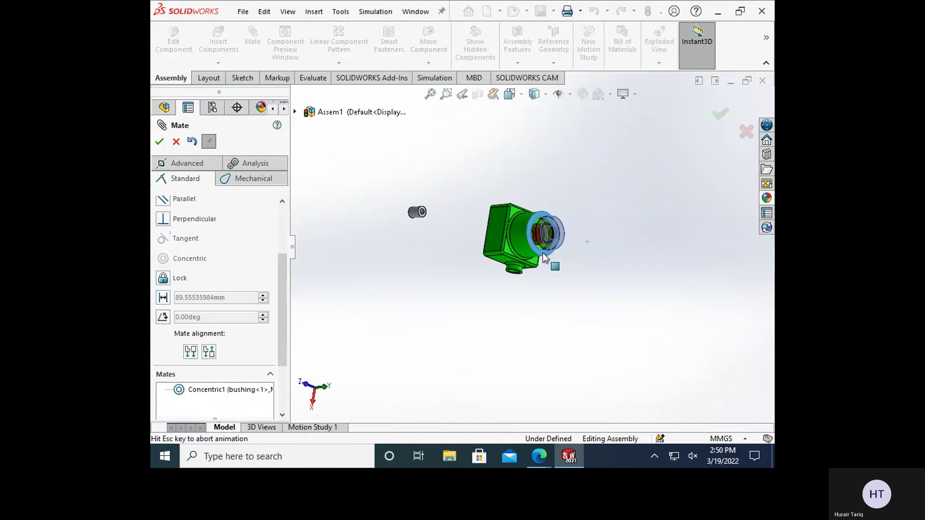
{"action": "scroll", "coordinate": [279, 260], "scroll_direction": "up", "scroll_amount": 2}
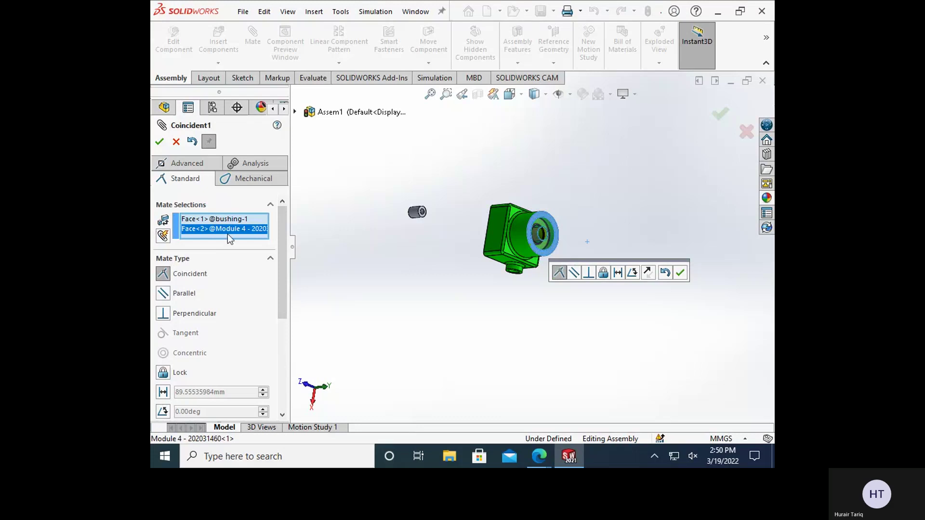
{"action": "left_click", "coordinate": [160, 141]}
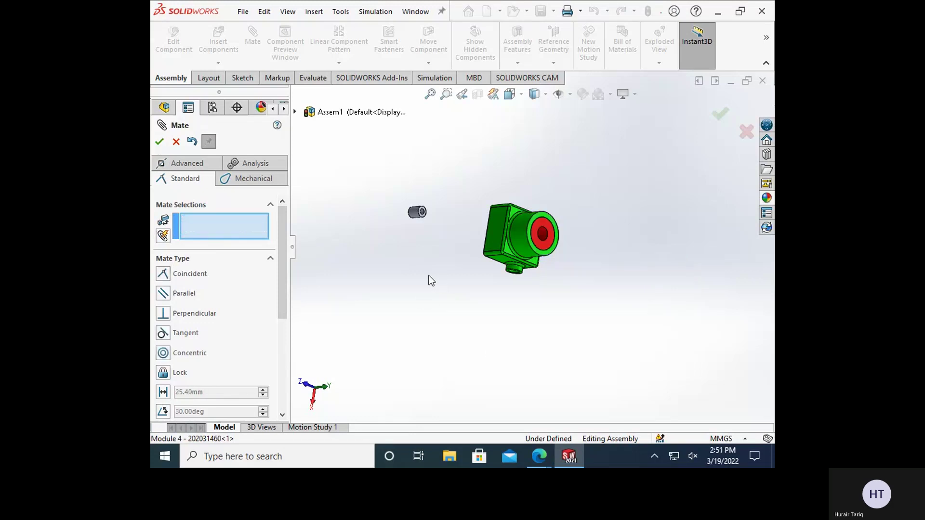
- Examine up close how the bushing's flange face and outer rim fit the end face of the housing's boss
{"action": "scroll", "coordinate": [496, 272], "scroll_direction": "down", "scroll_amount": 4}
{"action": "scroll", "coordinate": [576, 229], "scroll_direction": "down", "scroll_amount": 3}
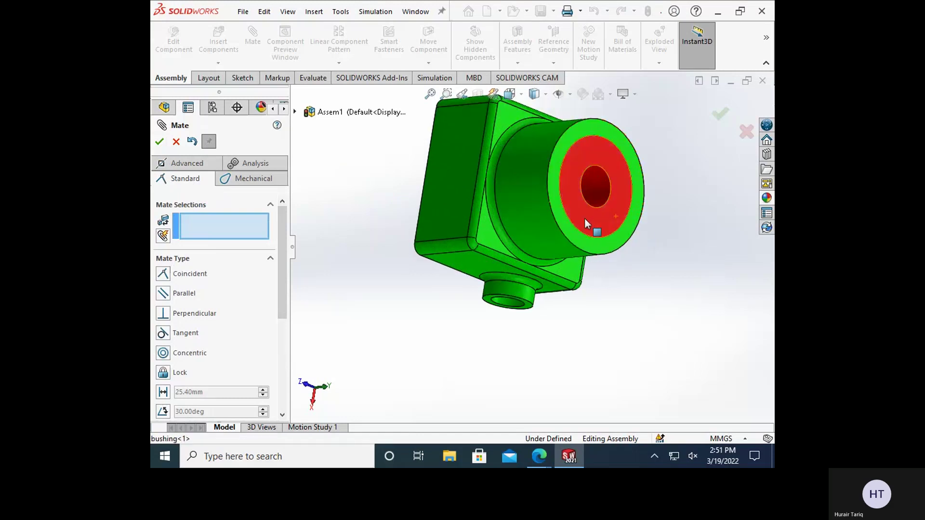
{"action": "scroll", "coordinate": [574, 202], "scroll_direction": "down", "scroll_amount": 4}
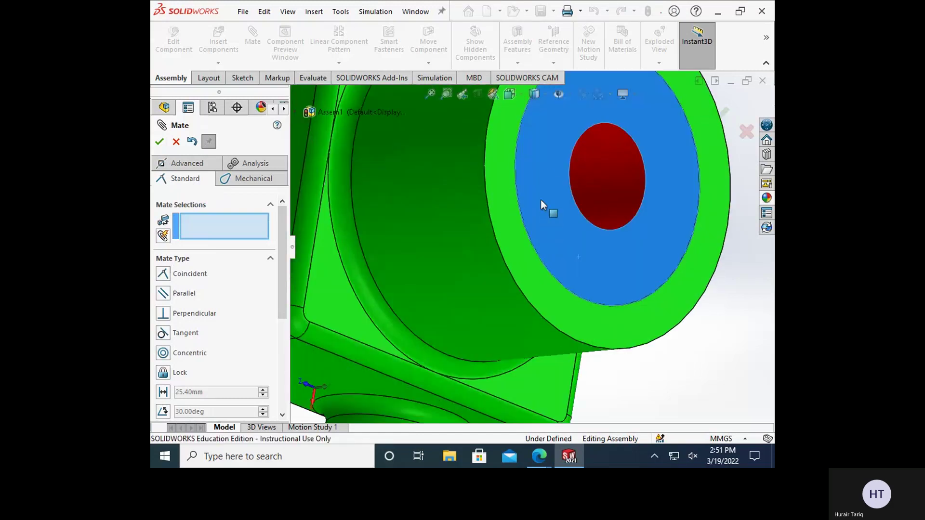
{"action": "scroll", "coordinate": [653, 145], "scroll_direction": "down", "scroll_amount": 4}
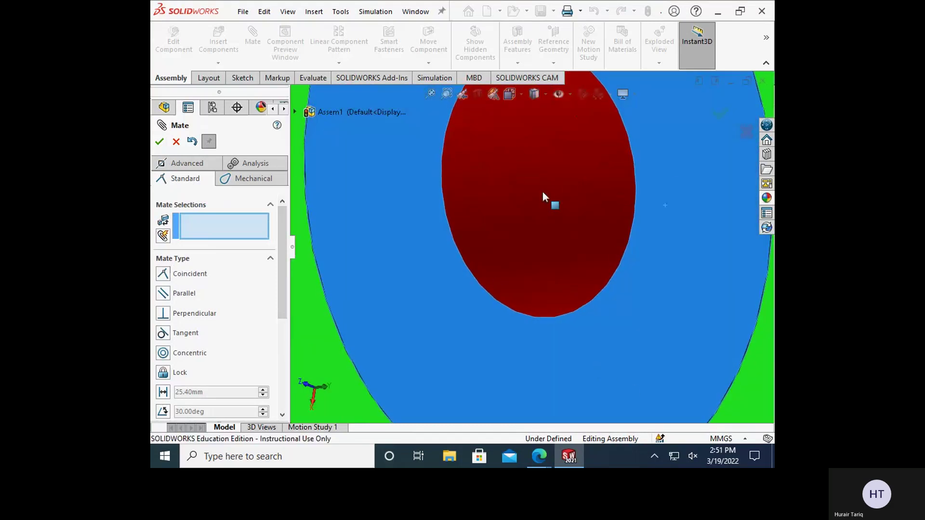
{"action": "scroll", "coordinate": [608, 325], "scroll_direction": "down", "scroll_amount": 3}
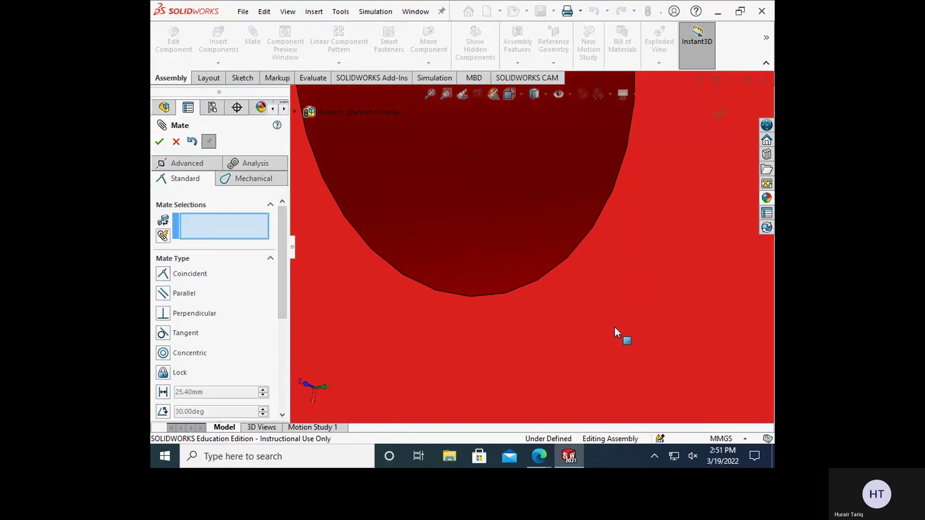
{"action": "scroll", "coordinate": [560, 357], "scroll_direction": "up", "scroll_amount": 2}
{"action": "scroll", "coordinate": [560, 357], "scroll_direction": "up", "scroll_amount": 1}
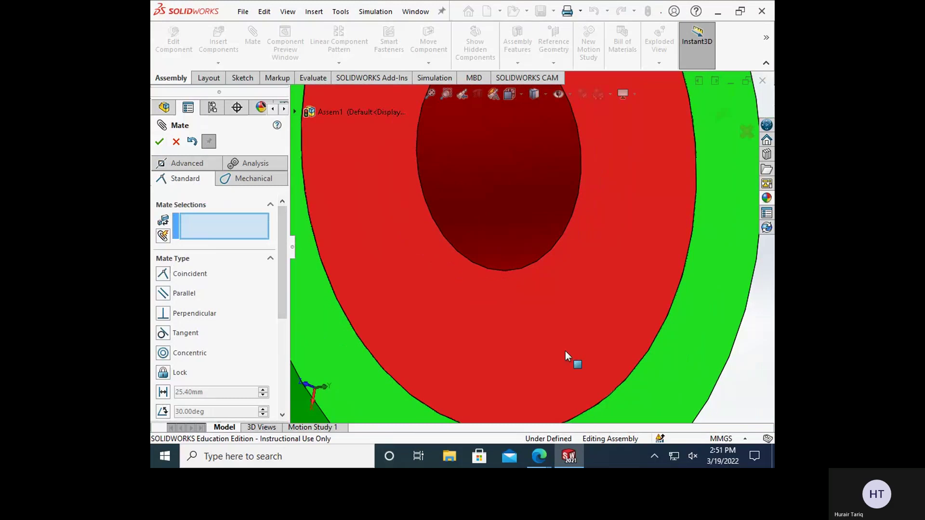
{"action": "scroll", "coordinate": [565, 350], "scroll_direction": "up", "scroll_amount": 2}
{"action": "scroll", "coordinate": [485, 298], "scroll_direction": "up", "scroll_amount": 1}
{"action": "scroll", "coordinate": [486, 318], "scroll_direction": "up", "scroll_amount": 1}
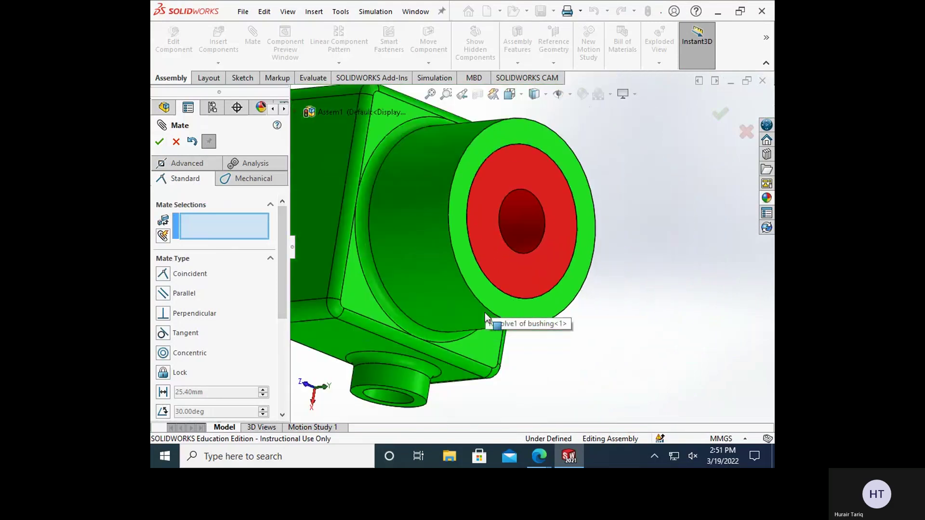
{"action": "scroll", "coordinate": [490, 384], "scroll_direction": "up", "scroll_amount": 1}
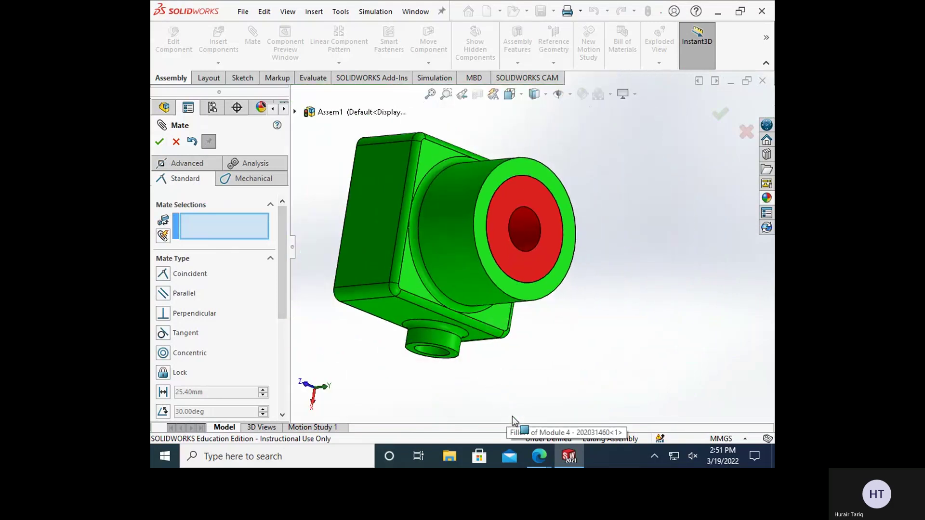
- Close the Mate command and lock the rotation of the concentric mate between the bushing and the housing
{"action": "right_click", "coordinate": [521, 263]}
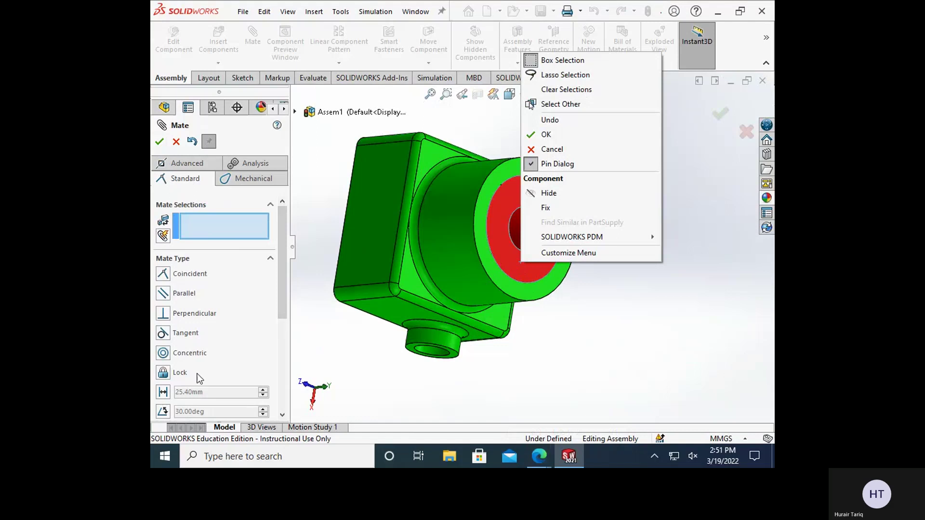
{"action": "left_click", "coordinate": [160, 144]}
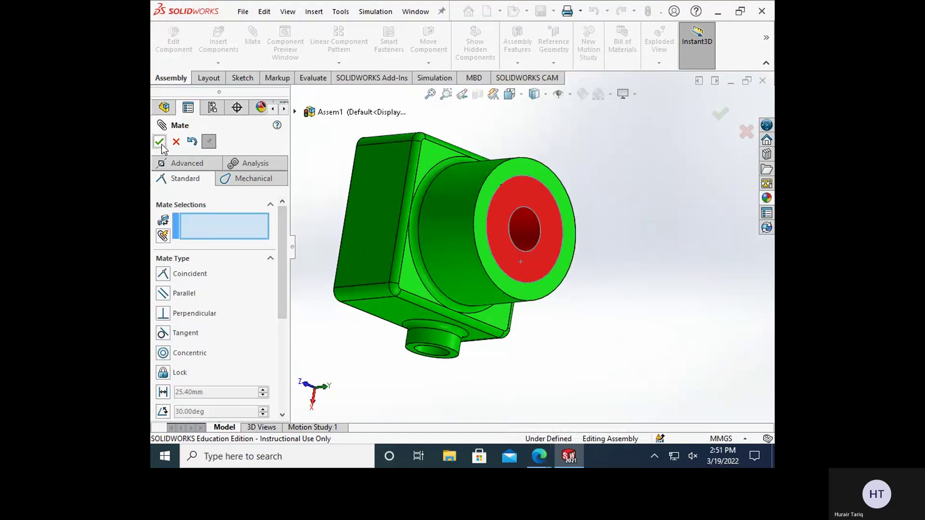
{"action": "left_click", "coordinate": [160, 141]}
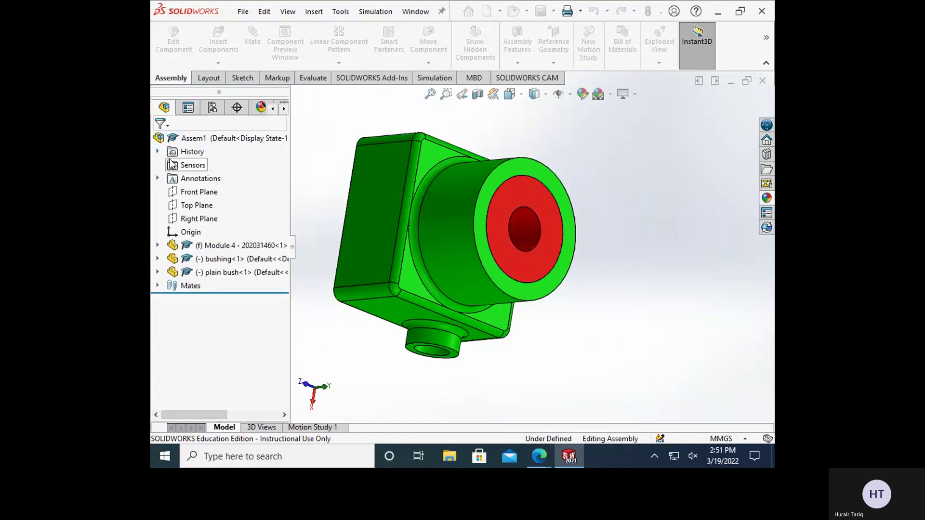
{"action": "left_click", "coordinate": [156, 286]}
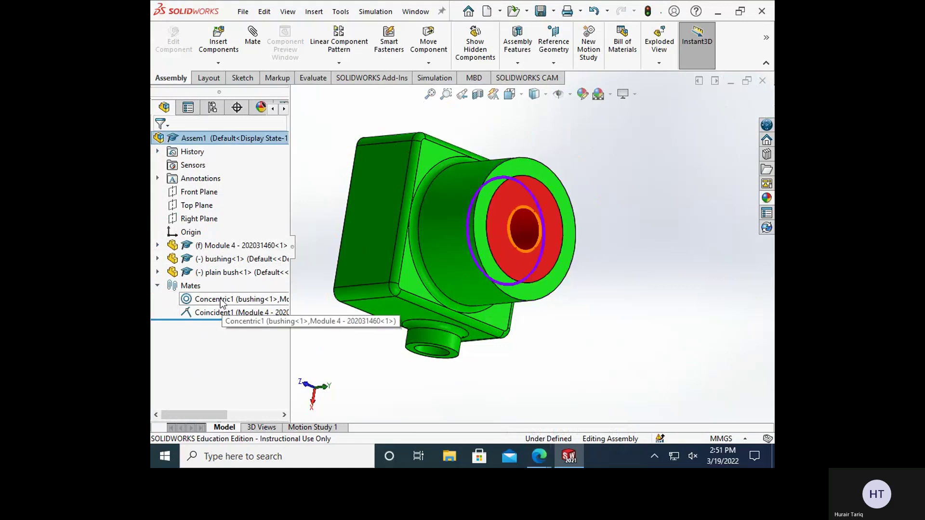
{"action": "right_click", "coordinate": [221, 301]}
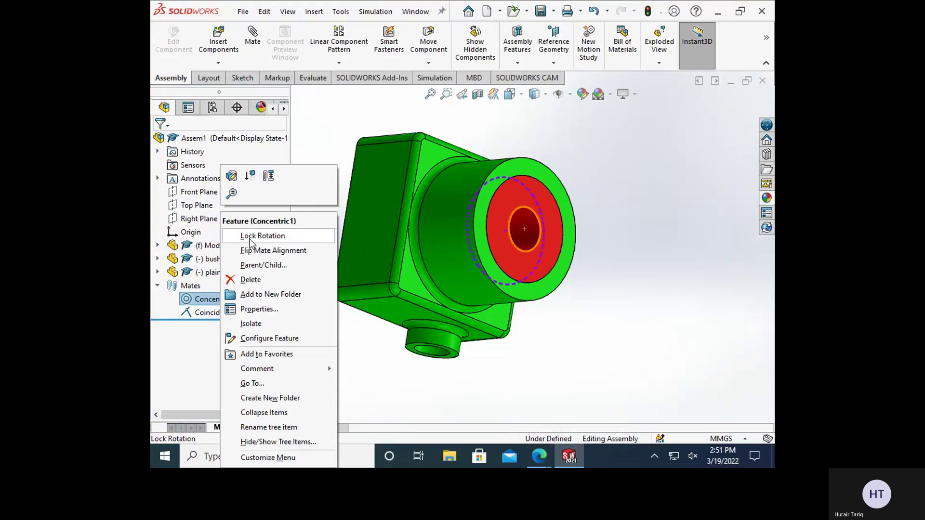
{"action": "left_click", "coordinate": [416, 426]}
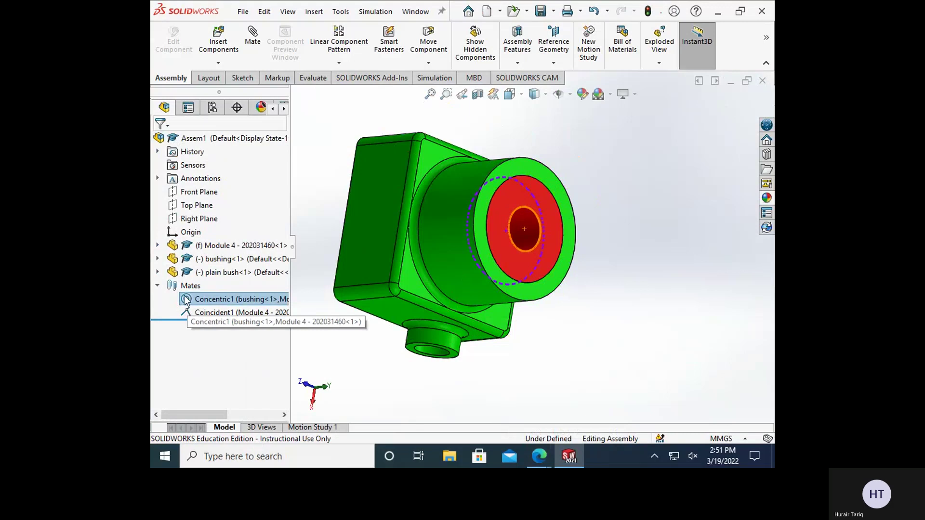
{"action": "right_click", "coordinate": [212, 304]}
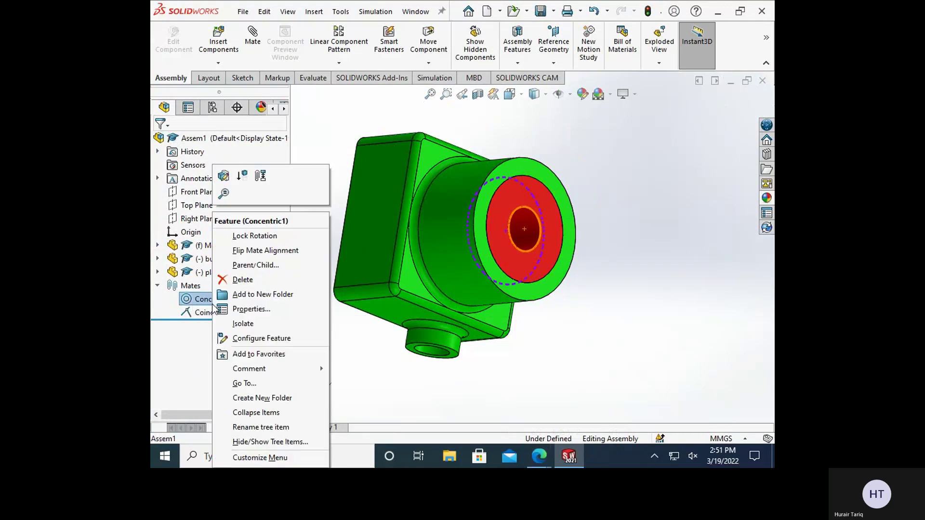
{"action": "left_click", "coordinate": [233, 236]}
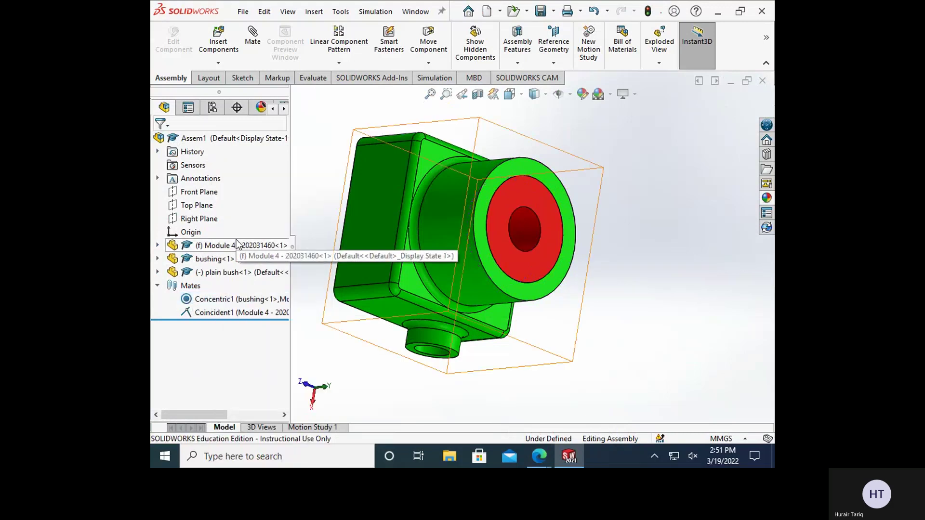
- Check the rotation-locked concentric mate's edges and inspect the bushing's seated flange face up close
{"action": "left_click", "coordinate": [185, 303]}
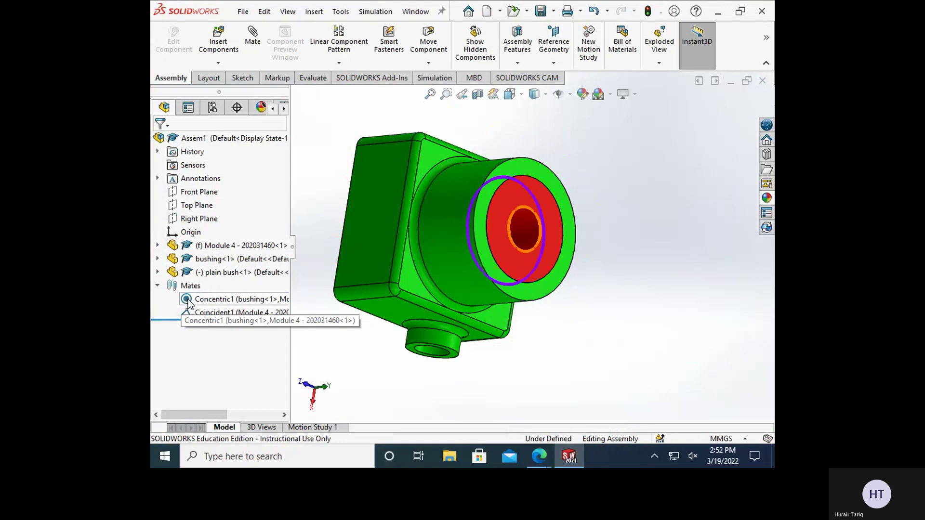
{"action": "key", "text": "Escape"}
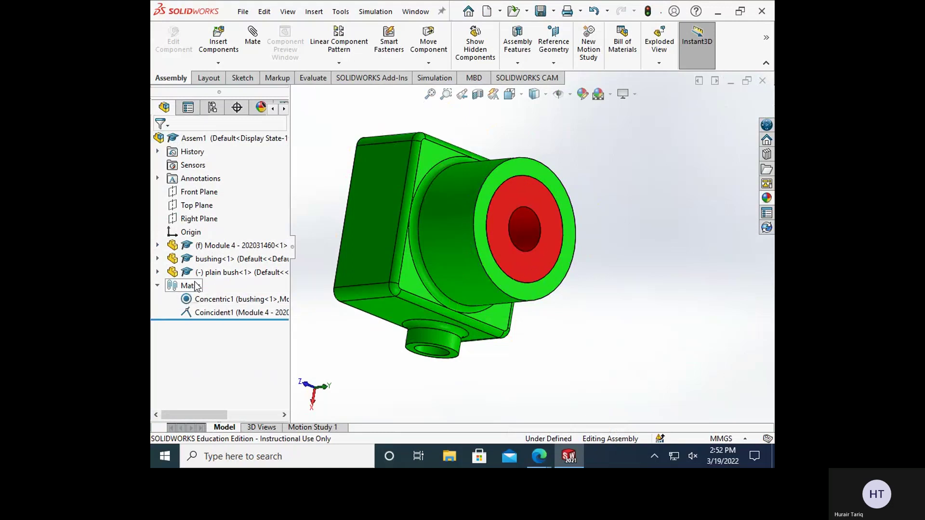
{"action": "scroll", "coordinate": [458, 285], "scroll_direction": "down", "scroll_amount": 8}
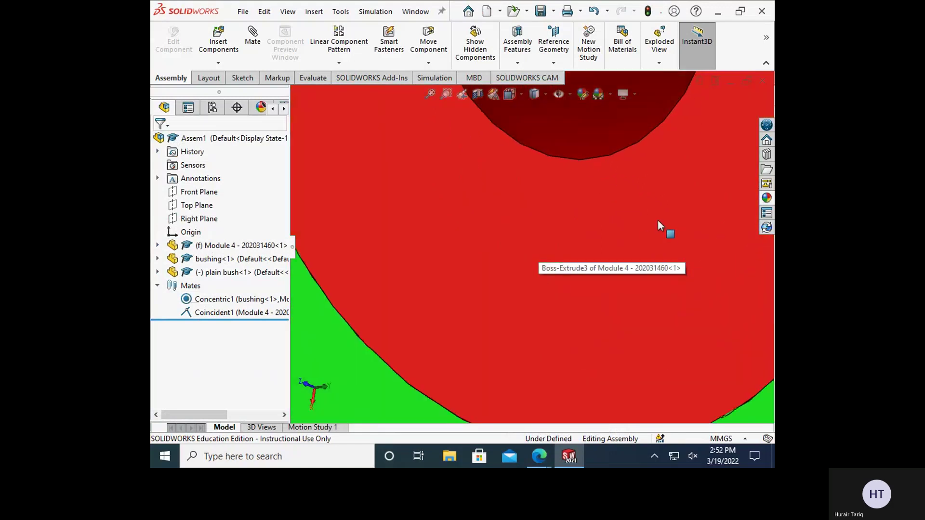
- Inspect the bushing's flange face in the housing's boss and the mates listed for the assembly
{"action": "left_click", "coordinate": [633, 230]}
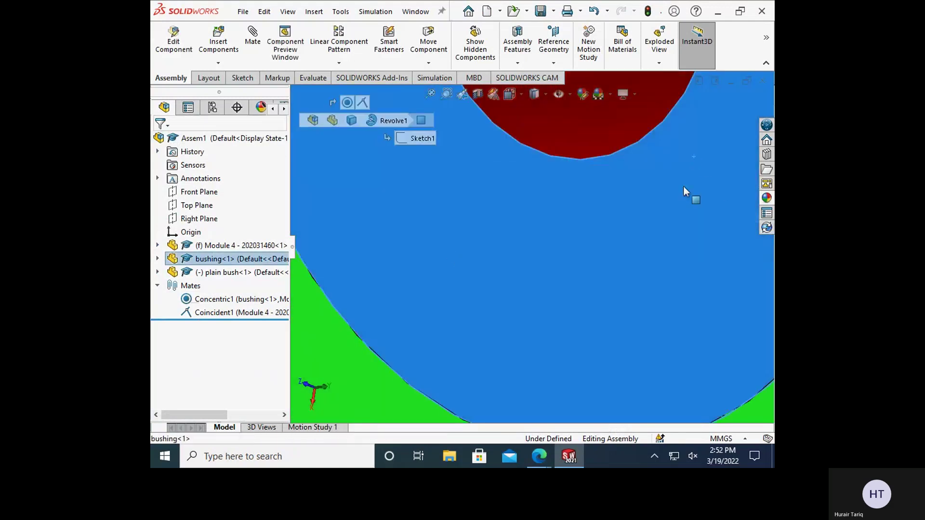
{"action": "left_click", "coordinate": [695, 170]}
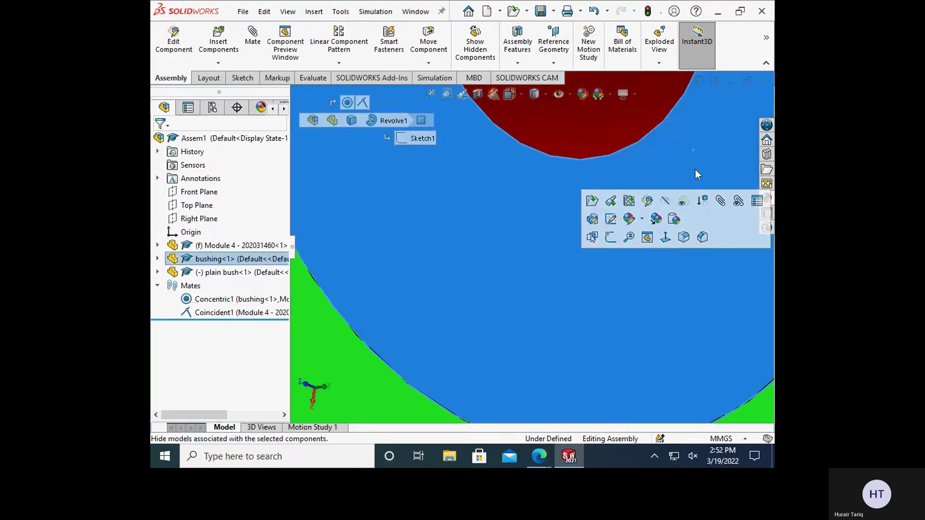
{"action": "scroll", "coordinate": [576, 299], "scroll_direction": "up", "scroll_amount": 8}
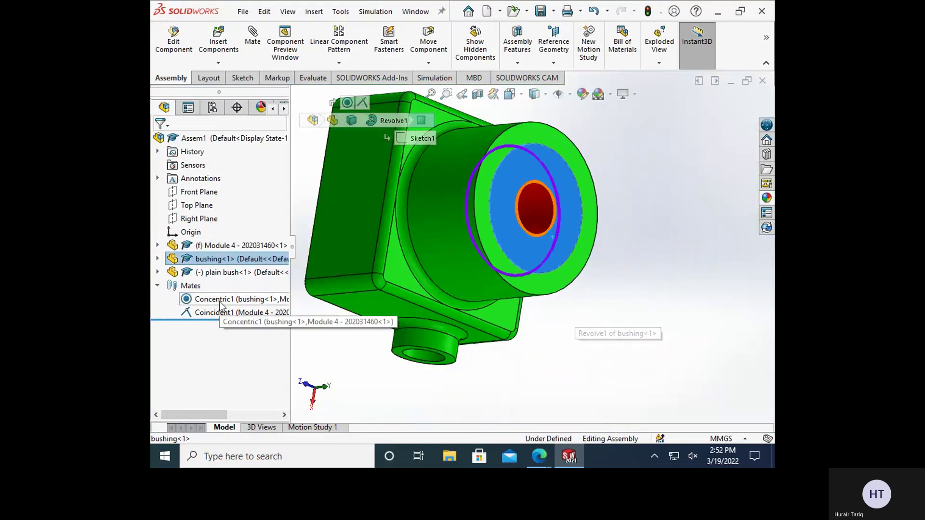
{"action": "left_click", "coordinate": [159, 286]}
{"action": "left_click", "coordinate": [158, 288]}
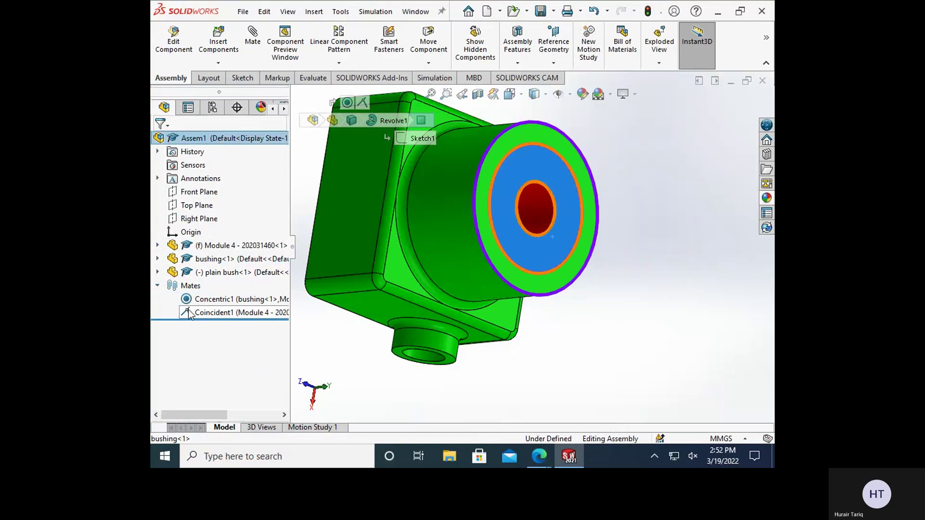
- Toggle the rotation lock of the concentric mate between bushing and housing off and on twice, ending with it locked
{"action": "right_click", "coordinate": [193, 300]}
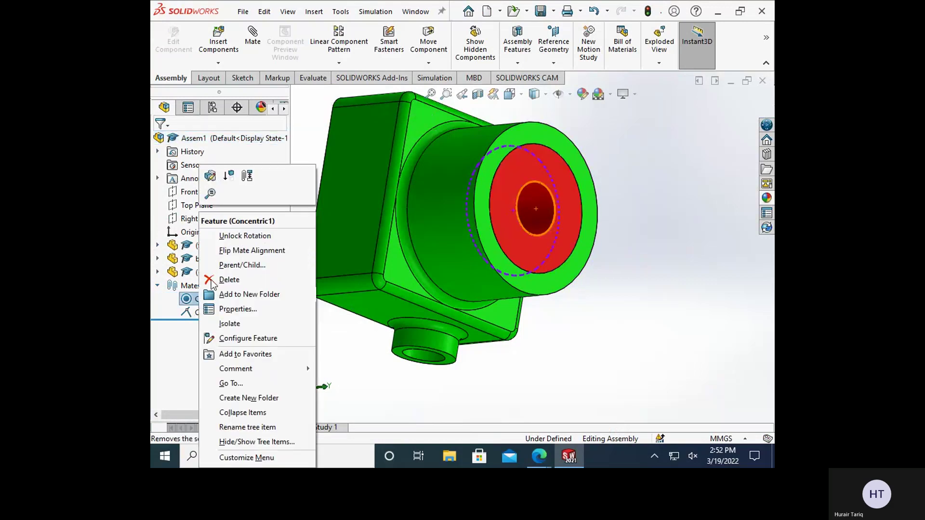
{"action": "left_click", "coordinate": [239, 236]}
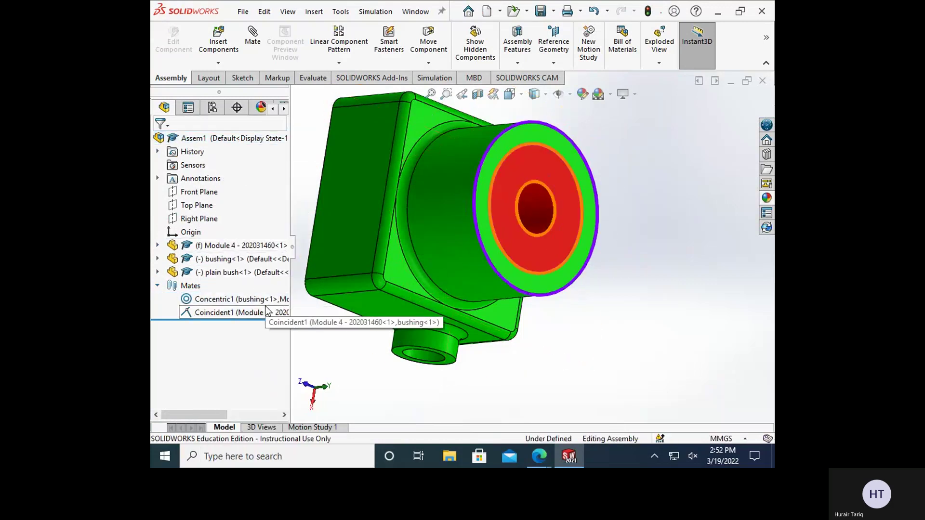
{"action": "right_click", "coordinate": [234, 299]}
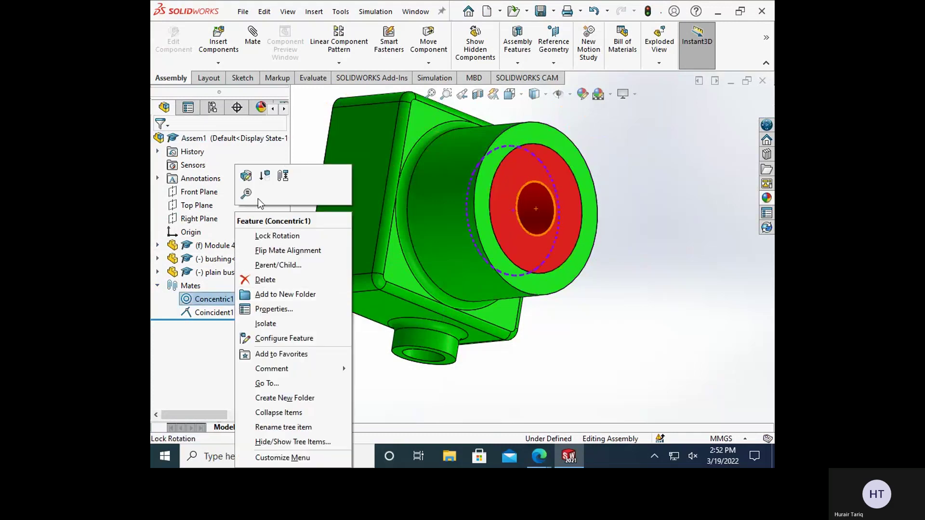
{"action": "left_click", "coordinate": [264, 236]}
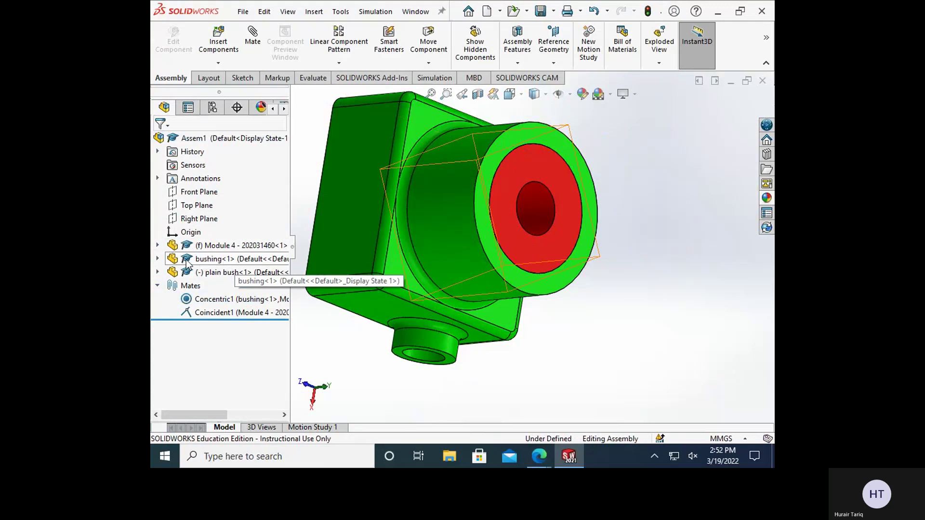
{"action": "right_click", "coordinate": [212, 299]}
{"action": "left_click", "coordinate": [226, 238]}
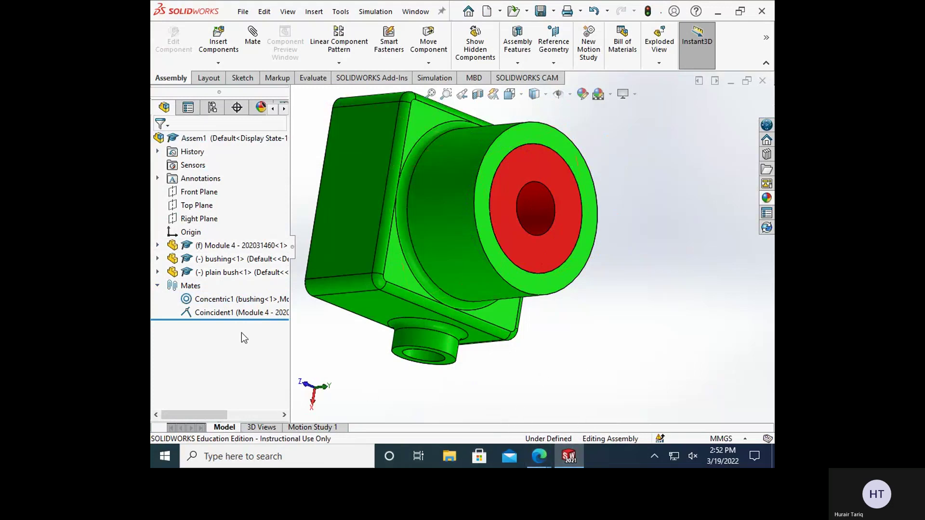
{"action": "right_click", "coordinate": [227, 300]}
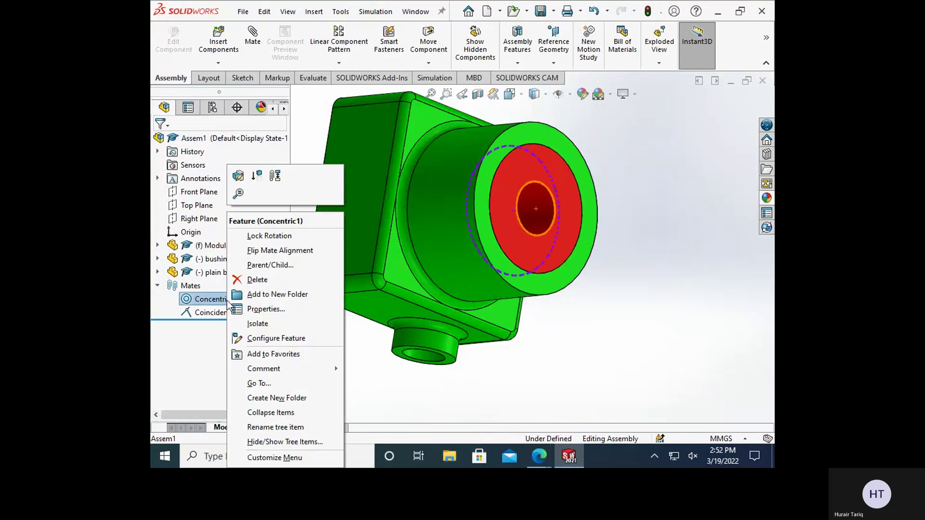
{"action": "left_click", "coordinate": [260, 236]}
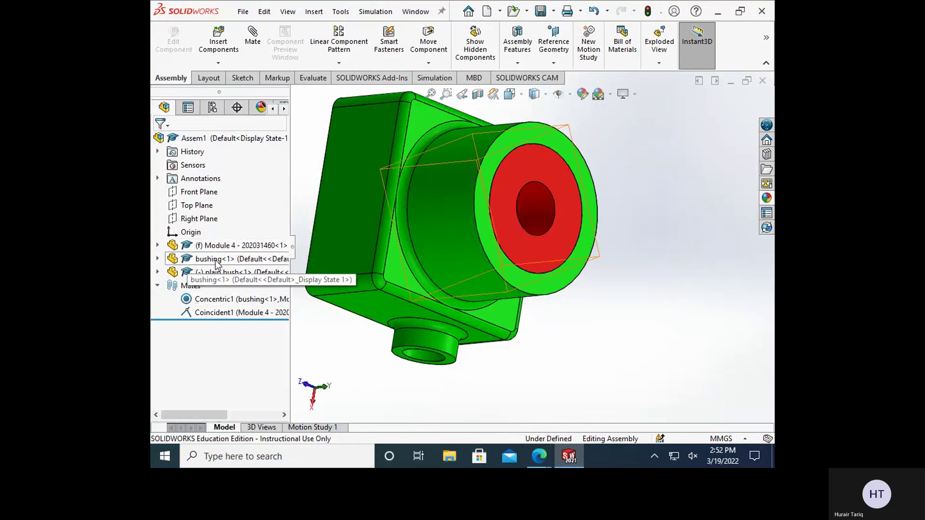
- Unlock the rotation of the bushing-to-housing concentric mate and delete that mate
{"action": "middle_click_drag", "start_coordinate": [502, 396], "coordinate": [477, 388]}
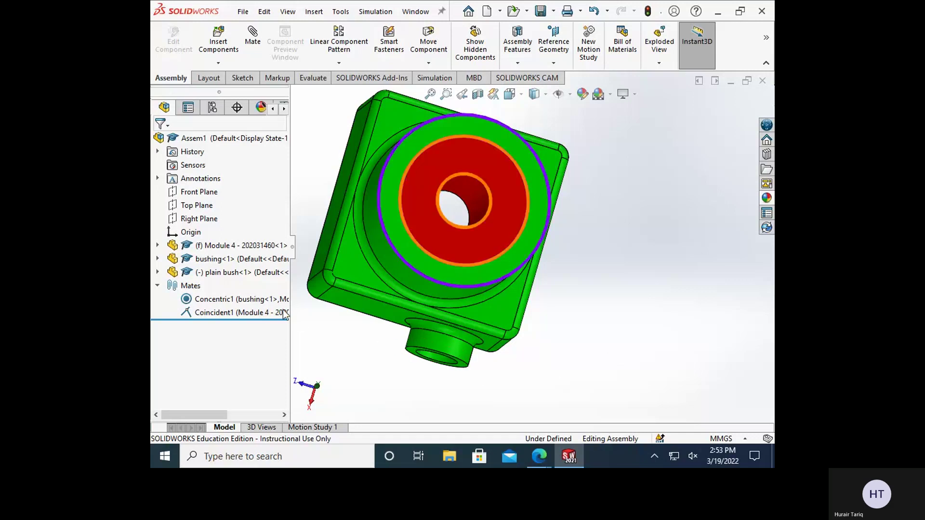
{"action": "right_click", "coordinate": [239, 299]}
{"action": "left_click", "coordinate": [277, 235]}
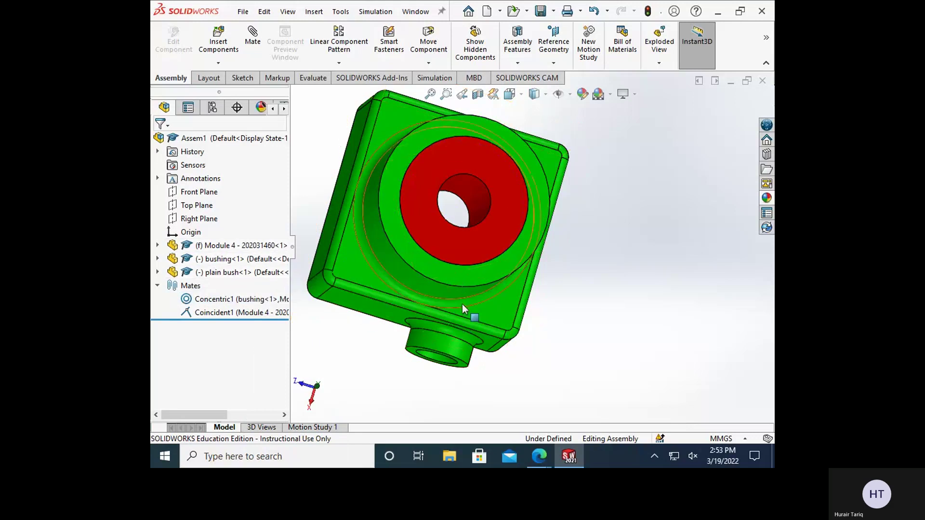
{"action": "scroll", "coordinate": [462, 305], "scroll_direction": "up", "scroll_amount": 2}
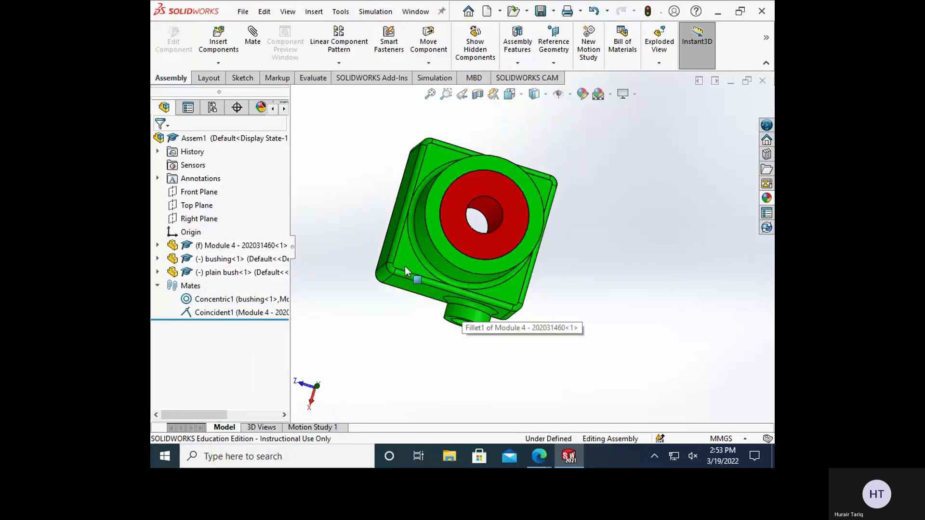
{"action": "right_click", "coordinate": [218, 303]}
{"action": "left_click", "coordinate": [248, 279]}
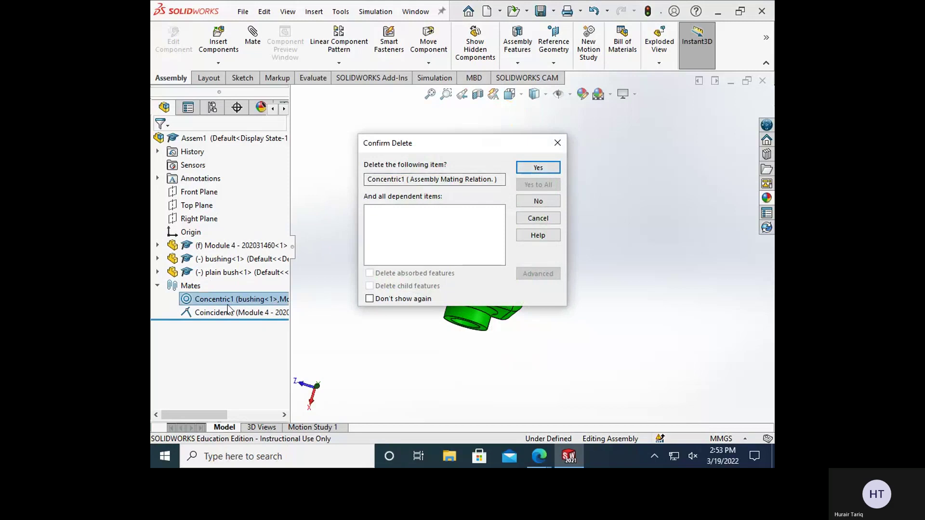
{"action": "left_click", "coordinate": [538, 167]}
- Move the bushing off the boss's axis and delete its coincident mate with the housing
{"action": "left_click", "coordinate": [512, 212]}
{"action": "middle_click_drag", "start_coordinate": [598, 192], "coordinate": [523, 296]}
{"action": "left_click_drag", "start_coordinate": [522, 296], "coordinate": [542, 215]}
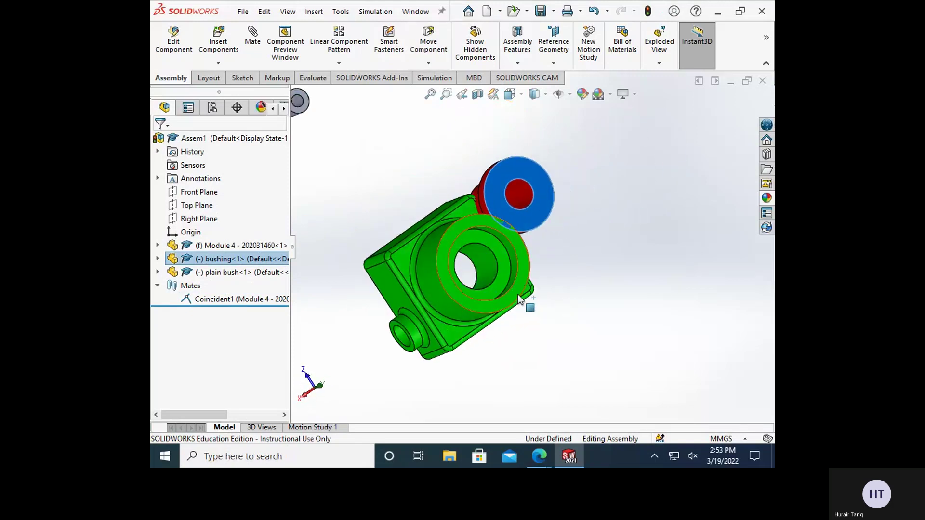
{"action": "left_click", "coordinate": [247, 297]}
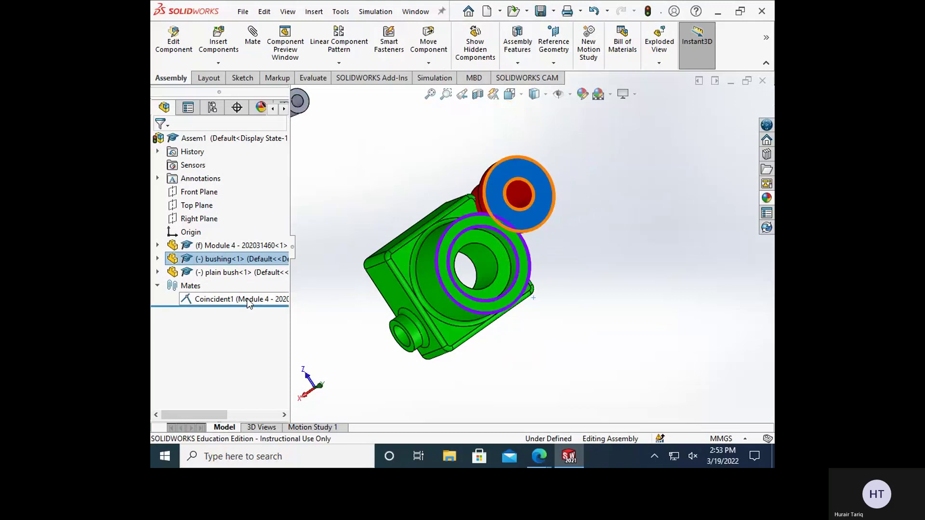
{"action": "right_click", "coordinate": [247, 297]}
{"action": "left_click", "coordinate": [277, 277]}
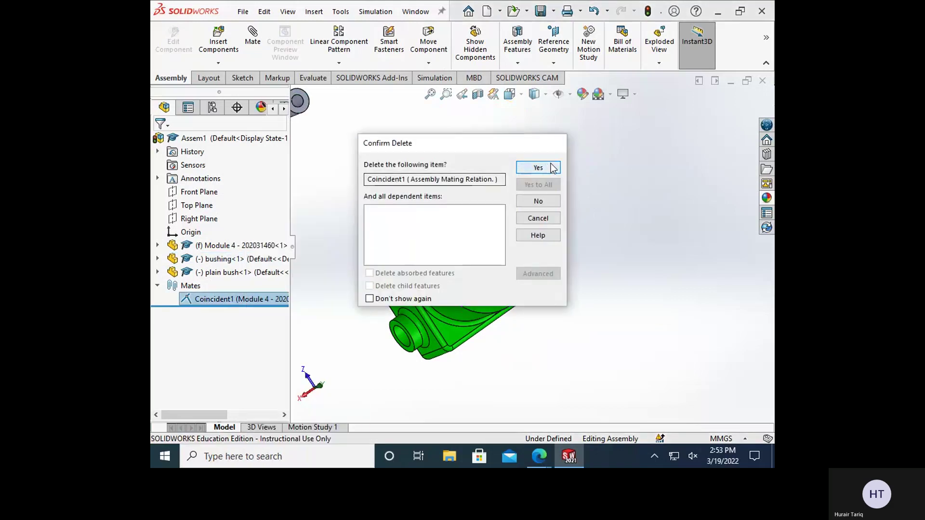
{"action": "left_click", "coordinate": [537, 168]}
- Pull the bushing clear of the housing, in front of the large boss's open end
{"action": "left_click_drag", "start_coordinate": [516, 203], "coordinate": [487, 342]}
{"action": "middle_click_drag", "start_coordinate": [486, 342], "coordinate": [458, 227]}
{"action": "left_click_drag", "start_coordinate": [473, 207], "coordinate": [521, 229]}
{"action": "middle_click_drag", "start_coordinate": [520, 320], "coordinate": [576, 325]}
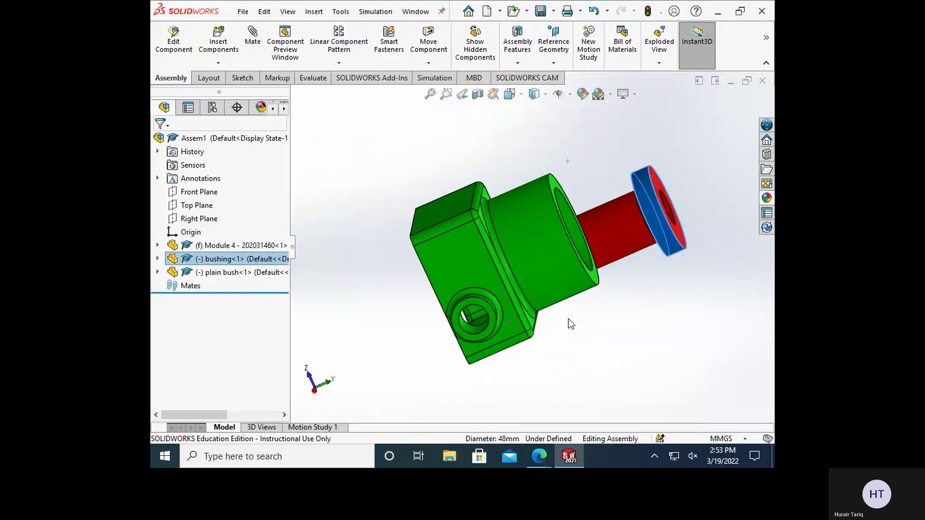
- Start a coincident mate between the bushing's outer flange face and the end face of the housing's large boss
{"action": "left_click", "coordinate": [188, 286]}
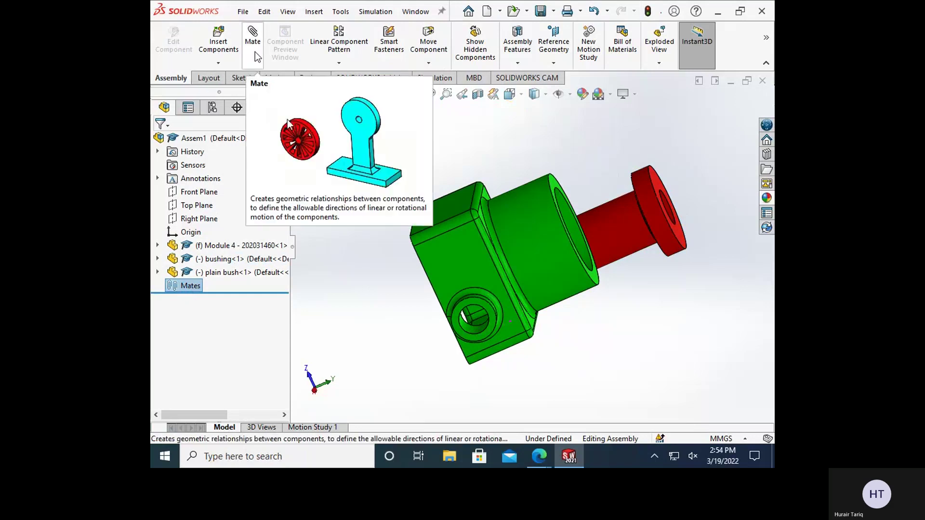
{"action": "left_click", "coordinate": [253, 36]}
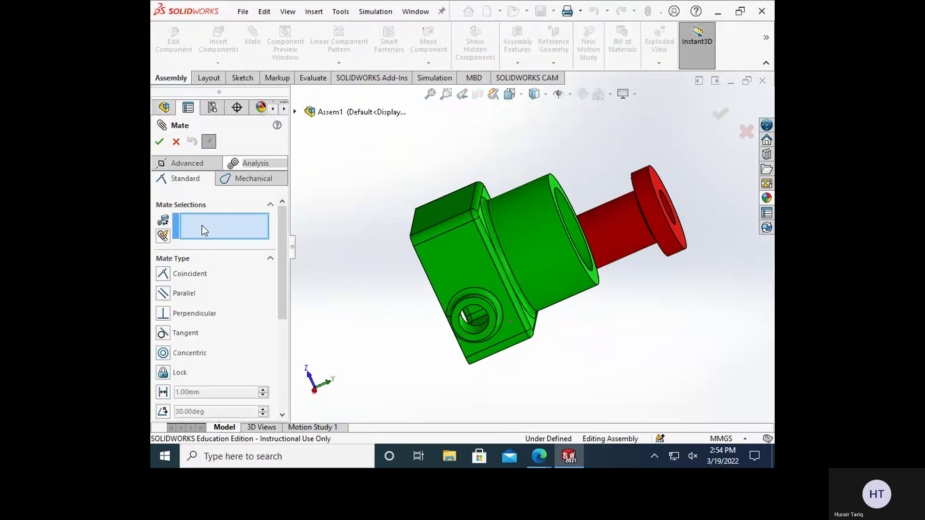
{"action": "middle_click_drag", "start_coordinate": [640, 361], "coordinate": [614, 357]}
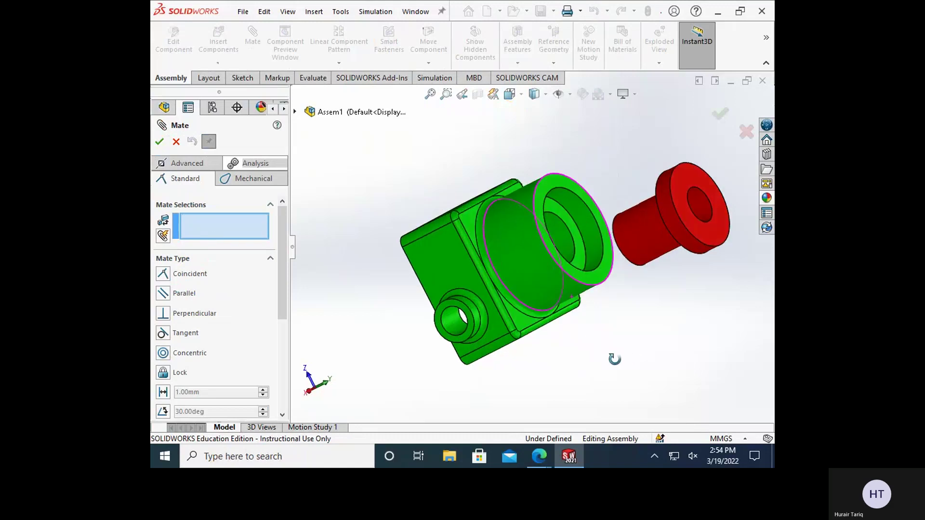
{"action": "left_click", "coordinate": [690, 247]}
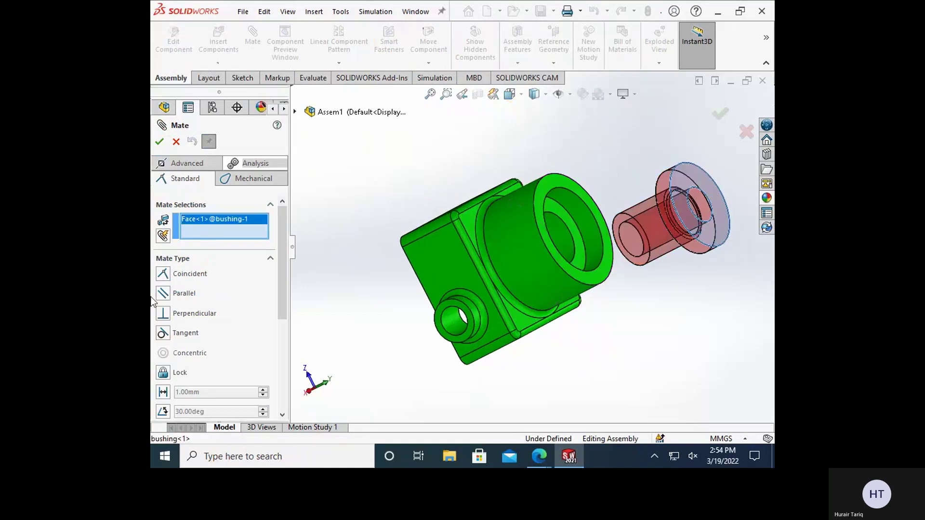
{"action": "left_click", "coordinate": [598, 285]}
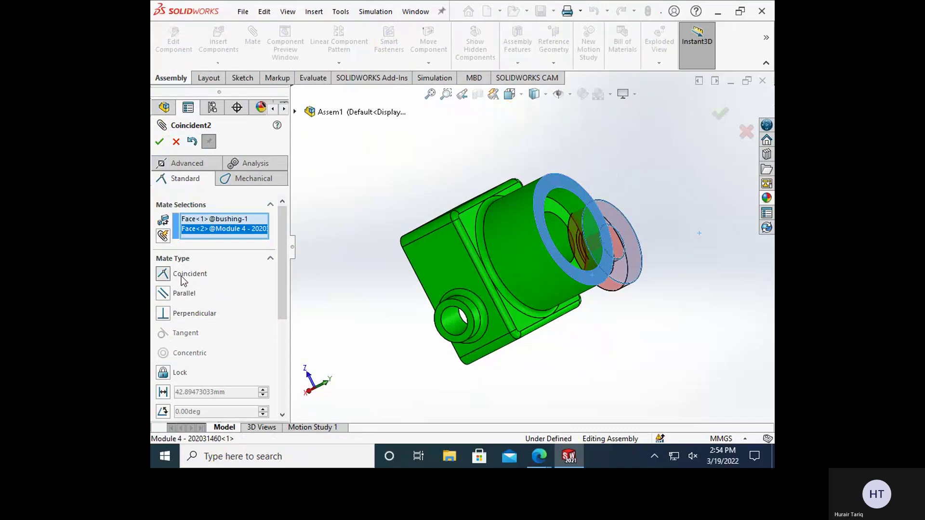
- Try the anti-aligned orientation for the coincident mate, return it to aligned and accept the mate
{"action": "left_click_drag", "start_coordinate": [283, 299], "coordinate": [282, 361]}
{"action": "left_click", "coordinate": [208, 320]}
{"action": "middle_click_drag", "start_coordinate": [395, 356], "coordinate": [482, 347]}
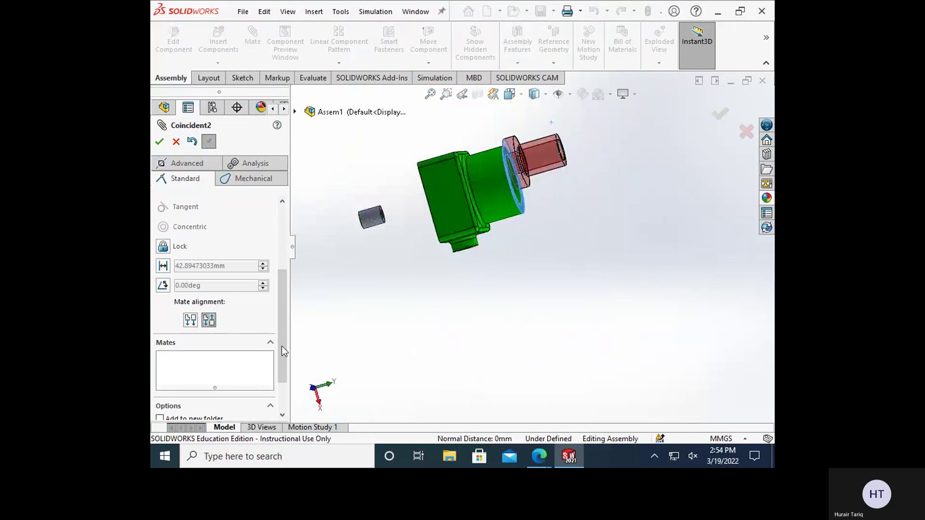
{"action": "left_click", "coordinate": [191, 320]}
{"action": "middle_click_drag", "start_coordinate": [475, 258], "coordinate": [464, 283]}
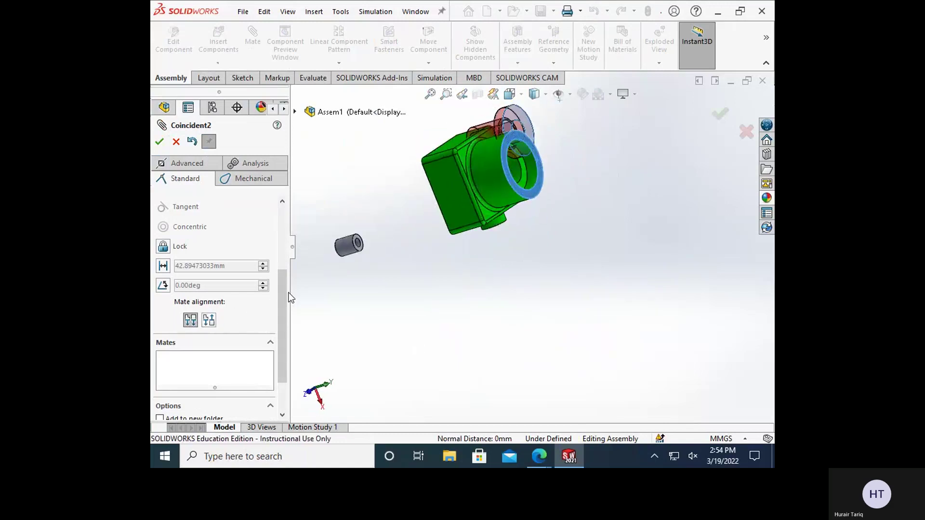
{"action": "left_click_drag", "start_coordinate": [282, 295], "coordinate": [283, 231]}
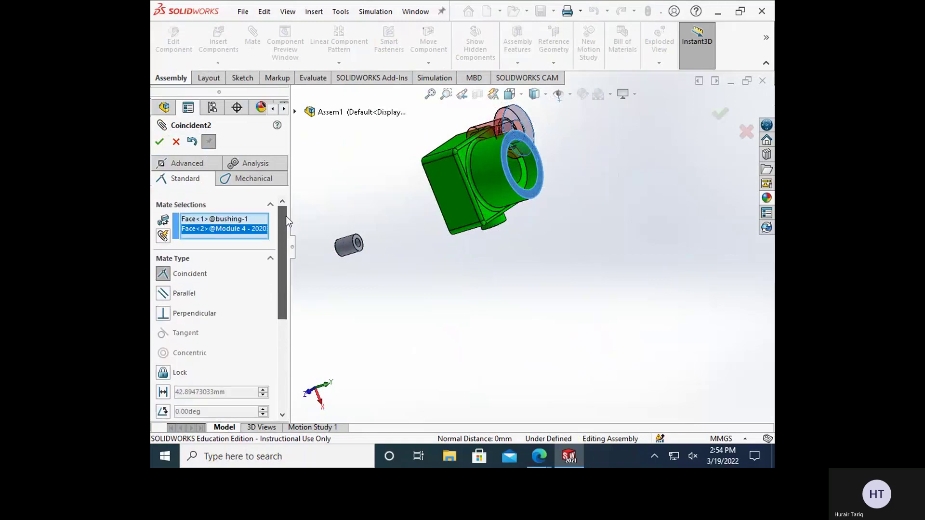
{"action": "left_click", "coordinate": [159, 143]}
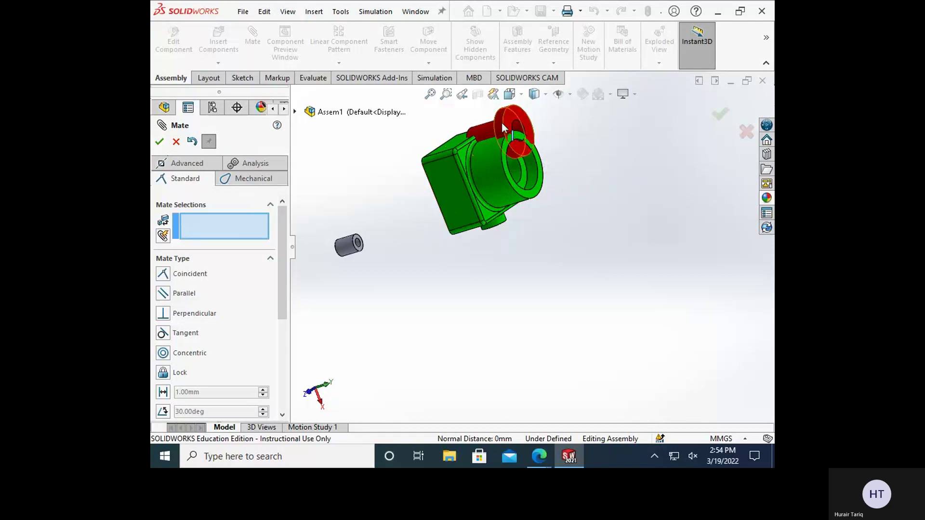
- Add a concentric mate between the bushing flange's circular edge and the housing's large boss edge, leaving rotation unlocked
{"action": "scroll", "coordinate": [508, 123], "scroll_direction": "down", "scroll_amount": 2}
{"action": "left_click", "coordinate": [534, 123]}
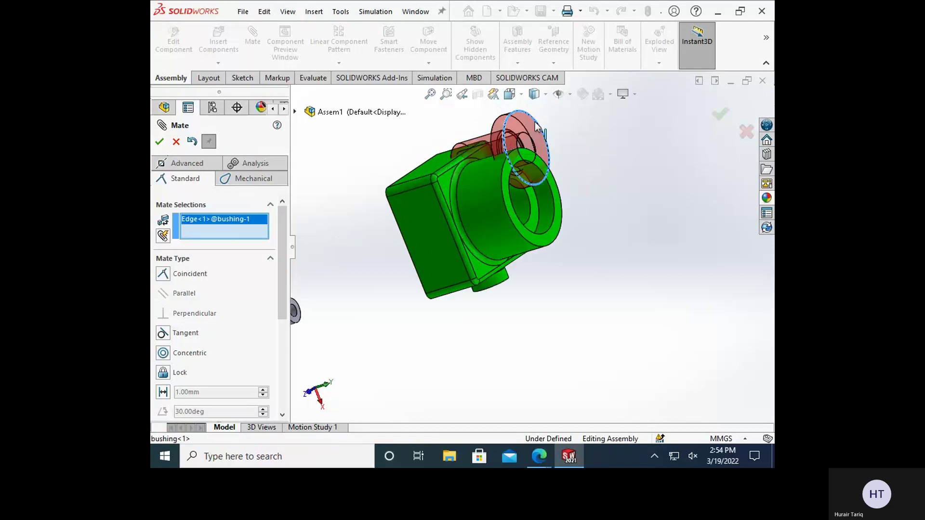
{"action": "left_click", "coordinate": [560, 244]}
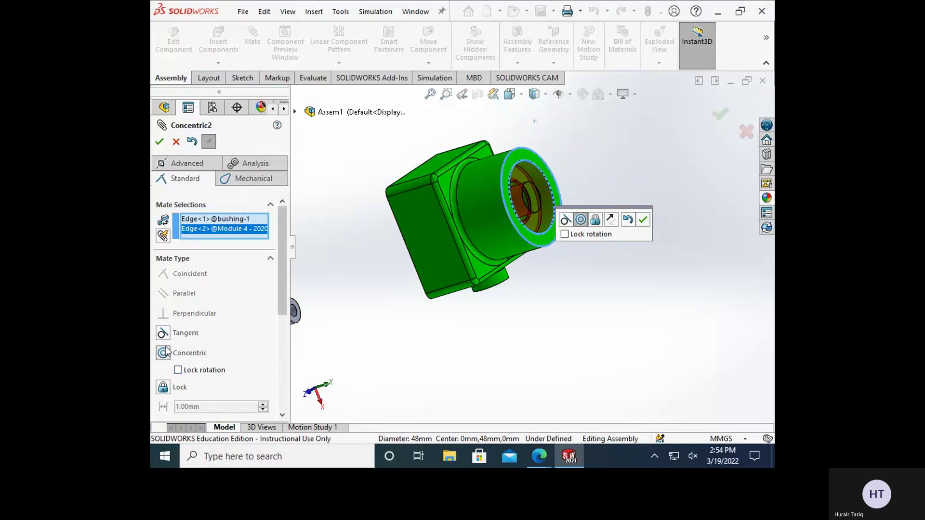
{"action": "left_click", "coordinate": [160, 141]}
- Start a coincident mate between the plain bush's end face and the end face of the housing's small side boss
{"action": "middle_click_drag", "start_coordinate": [512, 285], "coordinate": [479, 260]}
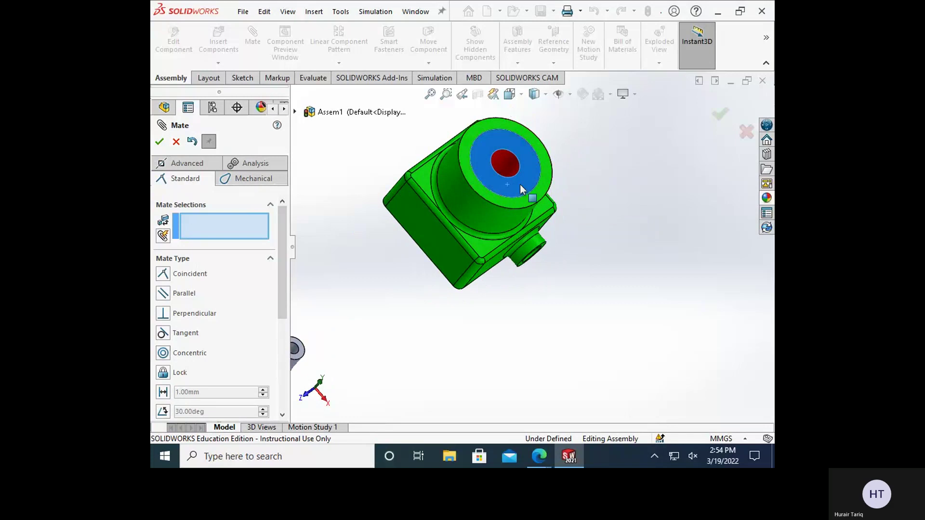
{"action": "scroll", "coordinate": [497, 214], "scroll_direction": "up", "scroll_amount": 2}
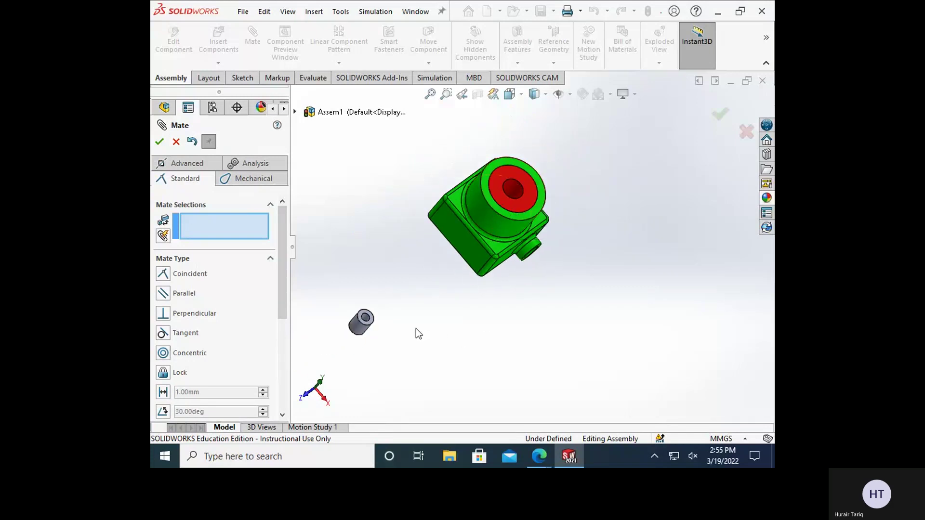
{"action": "middle_click_drag", "start_coordinate": [400, 347], "coordinate": [337, 318]}
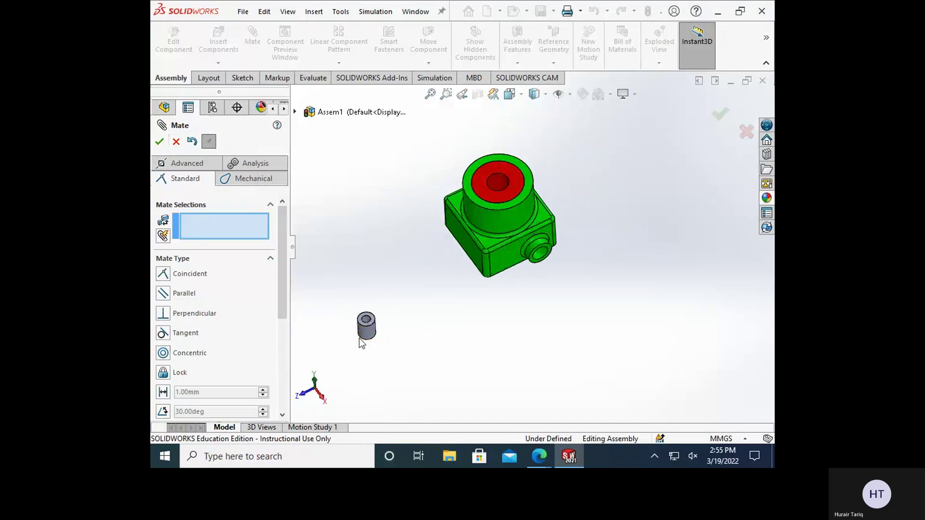
{"action": "scroll", "coordinate": [359, 338], "scroll_direction": "down", "scroll_amount": 2}
{"action": "scroll", "coordinate": [360, 339], "scroll_direction": "down", "scroll_amount": 2}
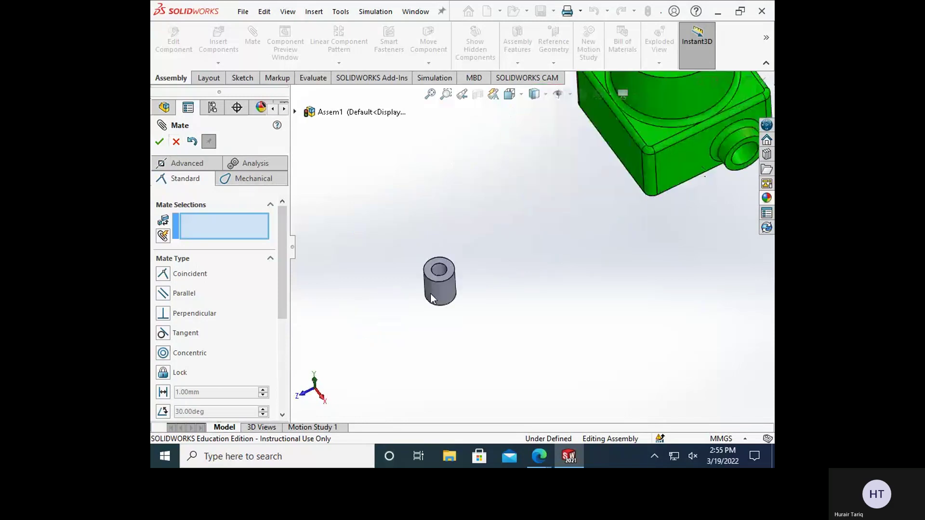
{"action": "scroll", "coordinate": [670, 188], "scroll_direction": "up", "scroll_amount": 1}
{"action": "scroll", "coordinate": [669, 186], "scroll_direction": "down", "scroll_amount": 2}
{"action": "scroll", "coordinate": [380, 292], "scroll_direction": "up", "scroll_amount": 2}
{"action": "left_click", "coordinate": [368, 318]}
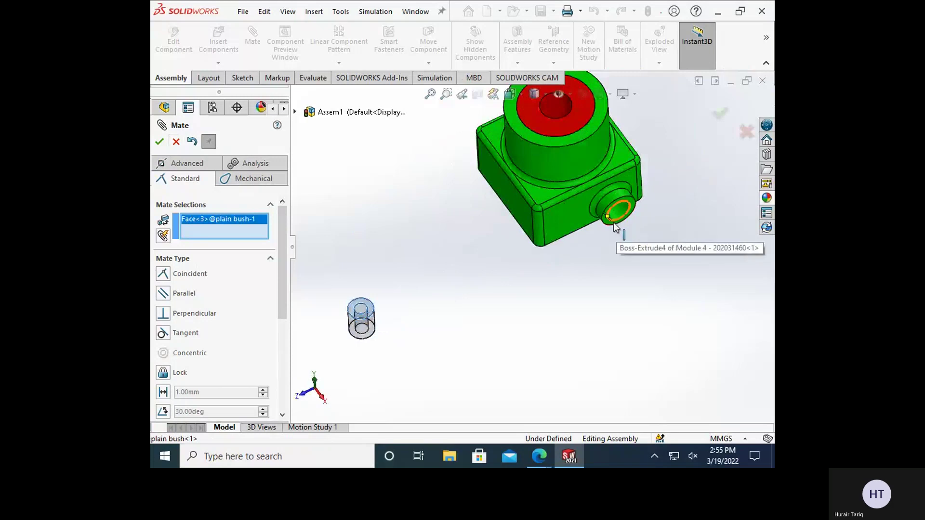
{"action": "scroll", "coordinate": [600, 234], "scroll_direction": "down", "scroll_amount": 3}
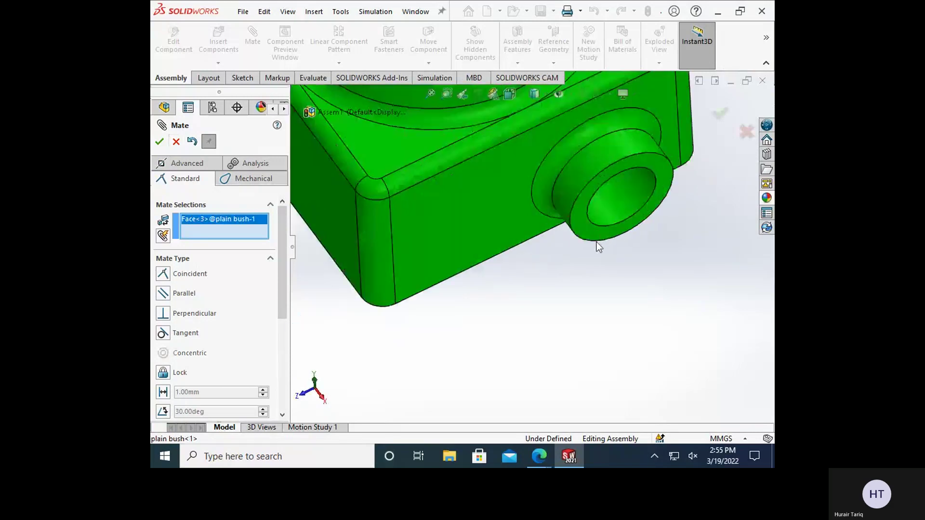
{"action": "left_click", "coordinate": [596, 242]}
- Try the aligned orientation for the plain bush's coincident mate, return it to anti-aligned and accept the mate
{"action": "scroll", "coordinate": [571, 262], "scroll_direction": "up", "scroll_amount": 3}
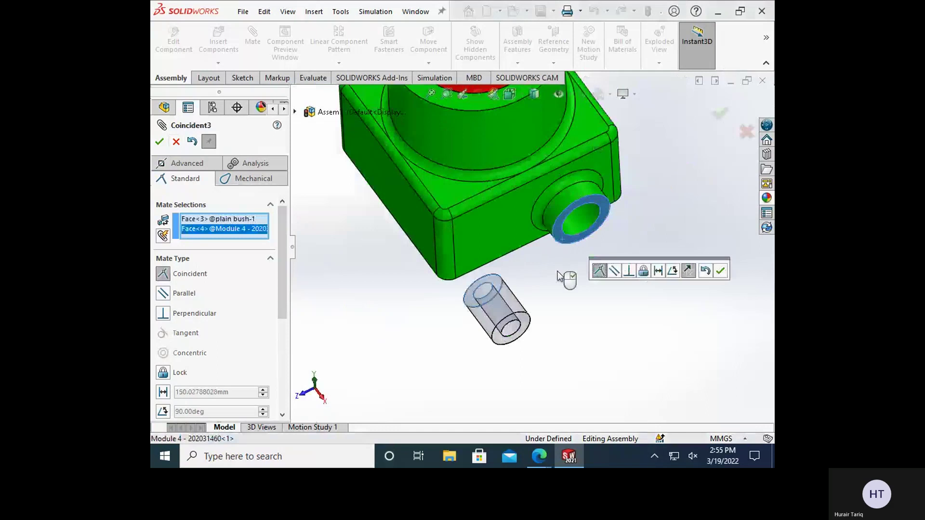
{"action": "scroll", "coordinate": [559, 277], "scroll_direction": "up", "scroll_amount": 2}
{"action": "middle_click_drag", "start_coordinate": [559, 278], "coordinate": [434, 347]}
{"action": "scroll", "coordinate": [434, 347], "scroll_direction": "up", "scroll_amount": 1}
{"action": "left_click_drag", "start_coordinate": [282, 270], "coordinate": [284, 347]}
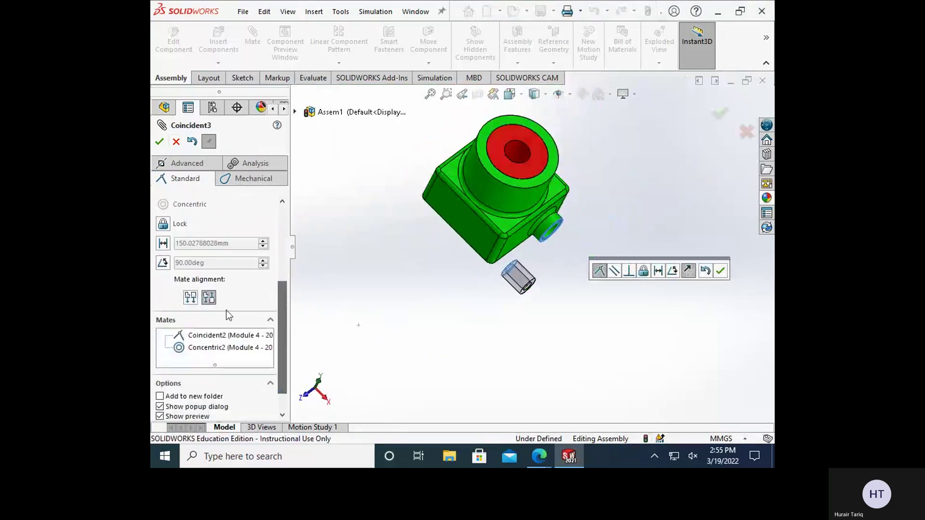
{"action": "left_click", "coordinate": [190, 297]}
{"action": "middle_click_drag", "start_coordinate": [455, 293], "coordinate": [452, 228]}
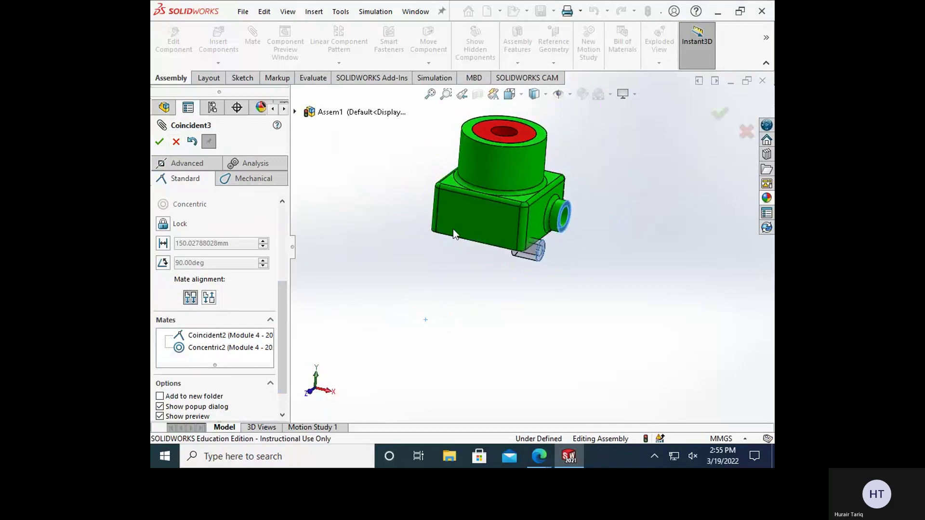
{"action": "left_click", "coordinate": [209, 297]}
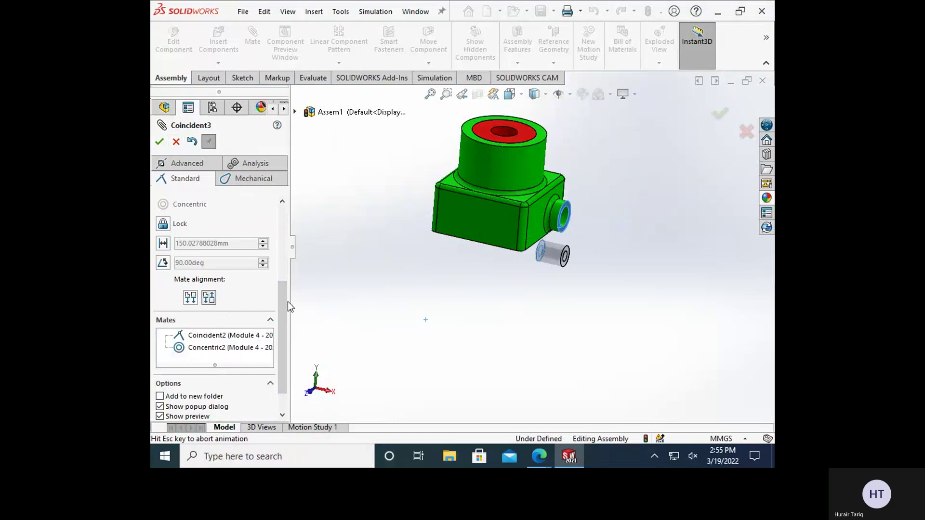
{"action": "middle_click_drag", "start_coordinate": [504, 304], "coordinate": [530, 316]}
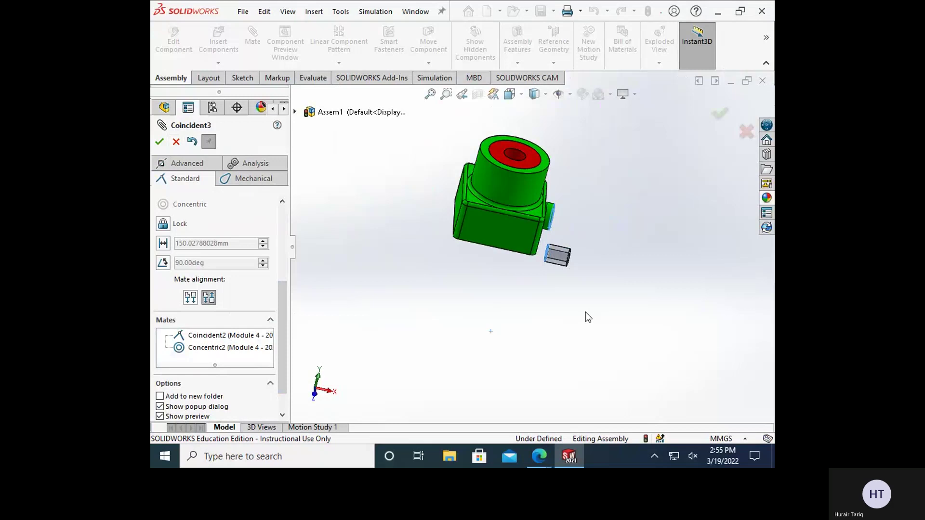
{"action": "left_click", "coordinate": [159, 141]}
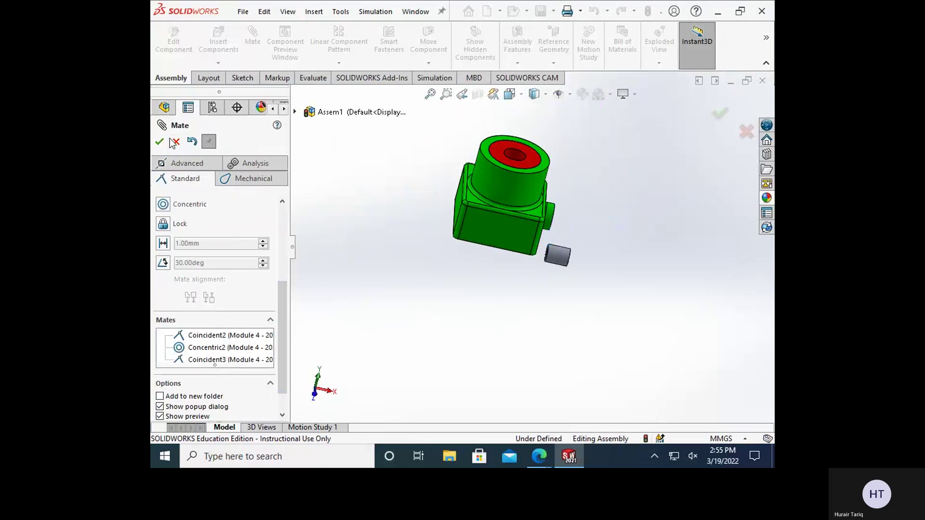
- Add a concentric mate between the plain bush's circular end edge and the small side boss's circular edge, leaving rotation unlocked
{"action": "middle_click_drag", "start_coordinate": [467, 334], "coordinate": [409, 369]}
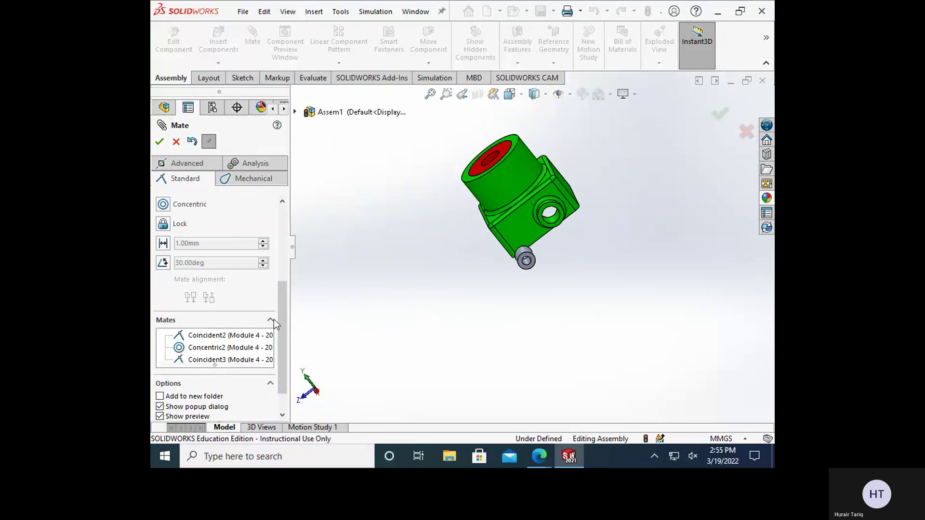
{"action": "left_click_drag", "start_coordinate": [279, 327], "coordinate": [279, 239]}
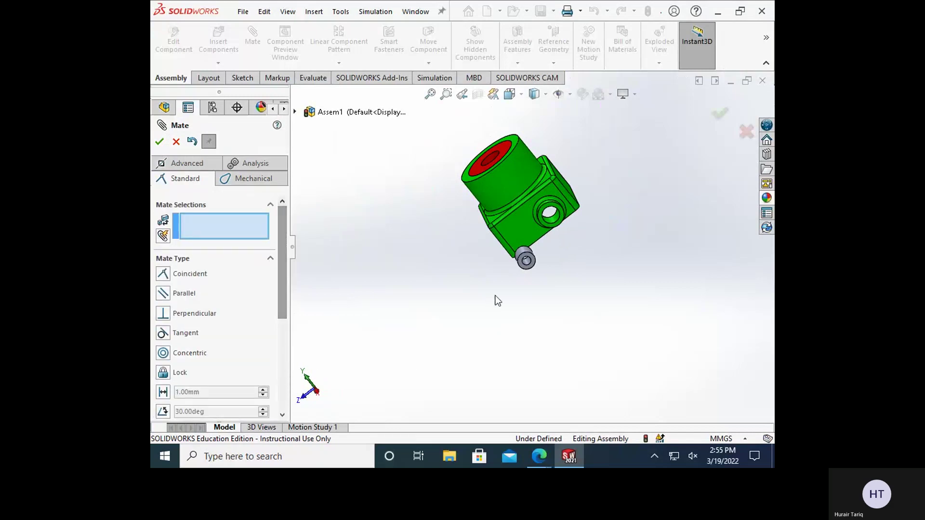
{"action": "left_click", "coordinate": [524, 258]}
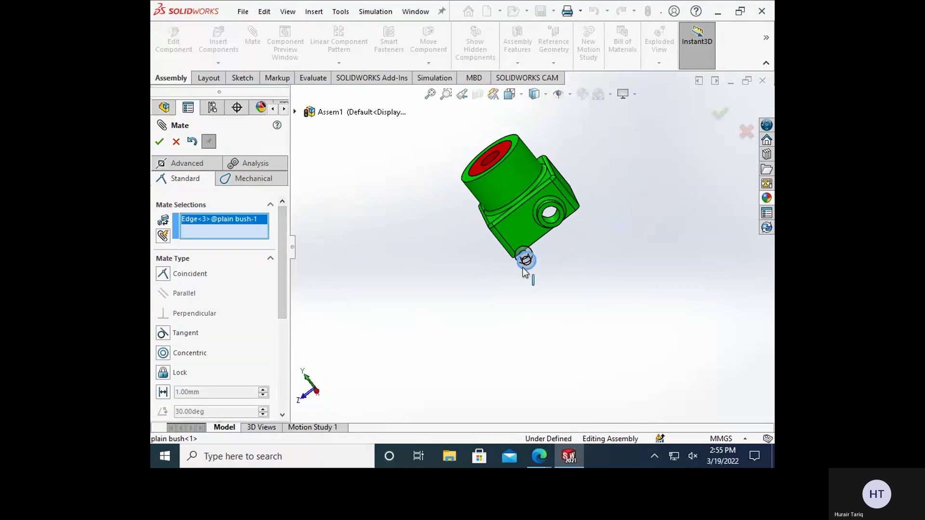
{"action": "left_click", "coordinate": [552, 234]}
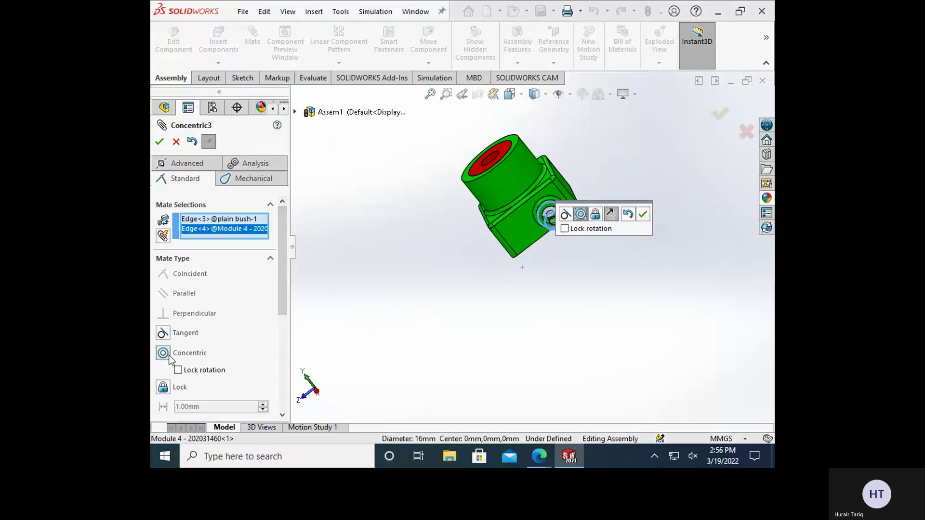
{"action": "left_click", "coordinate": [159, 141]}
- Inspect the mated plain bush, then switch to the browser and compare its position with Figure 15 in the assembly manual
{"action": "middle_click_drag", "start_coordinate": [441, 305], "coordinate": [497, 304]}
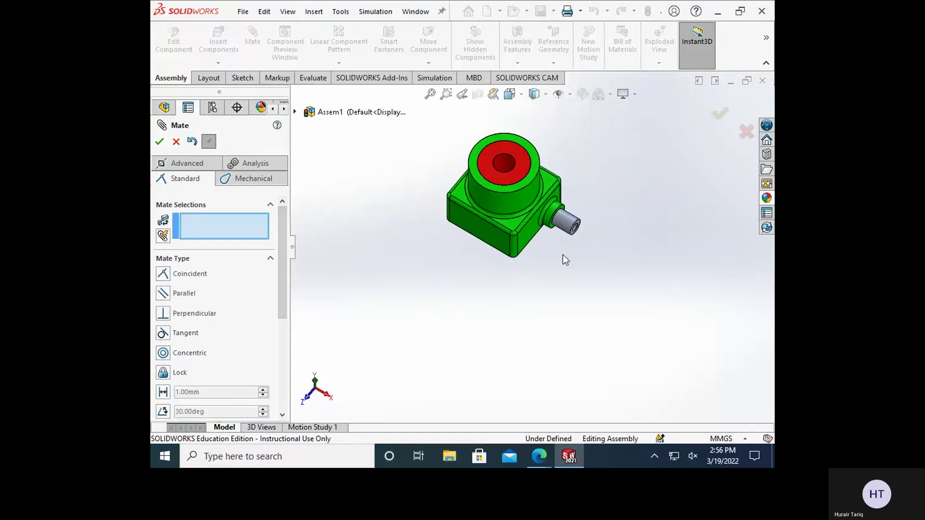
{"action": "scroll", "coordinate": [559, 227], "scroll_direction": "down", "scroll_amount": 5}
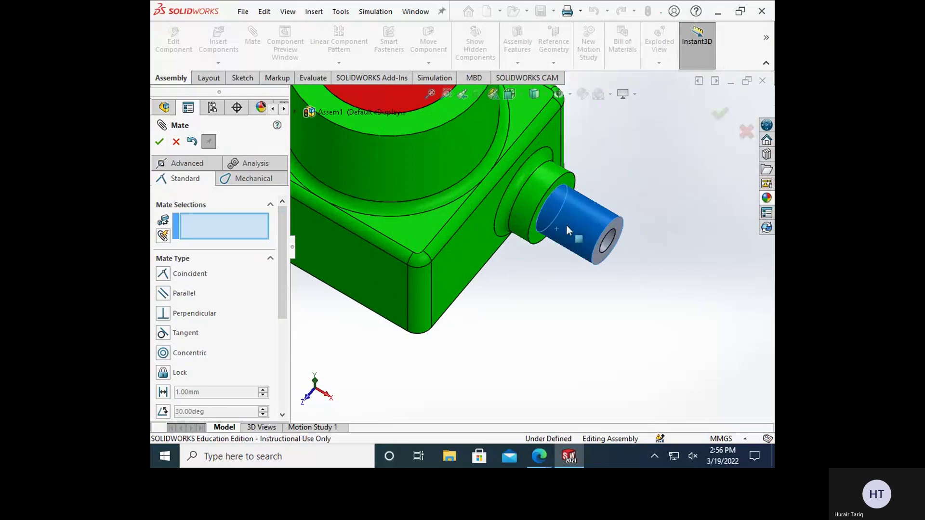
{"action": "scroll", "coordinate": [519, 273], "scroll_direction": "up", "scroll_amount": 4}
{"action": "middle_click_drag", "start_coordinate": [518, 273], "coordinate": [431, 236]}
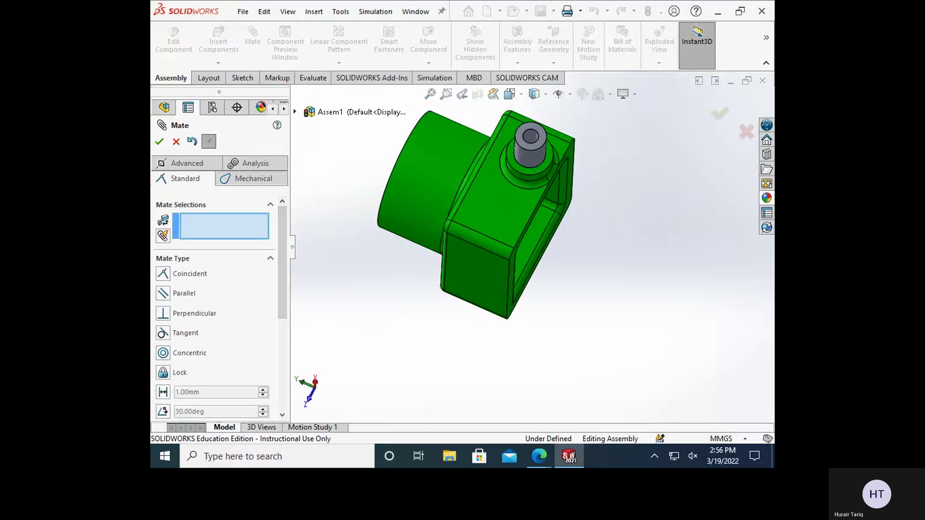
{"action": "mouse_move", "coordinate": [539, 456]}
{"action": "left_click", "coordinate": [490, 373]}
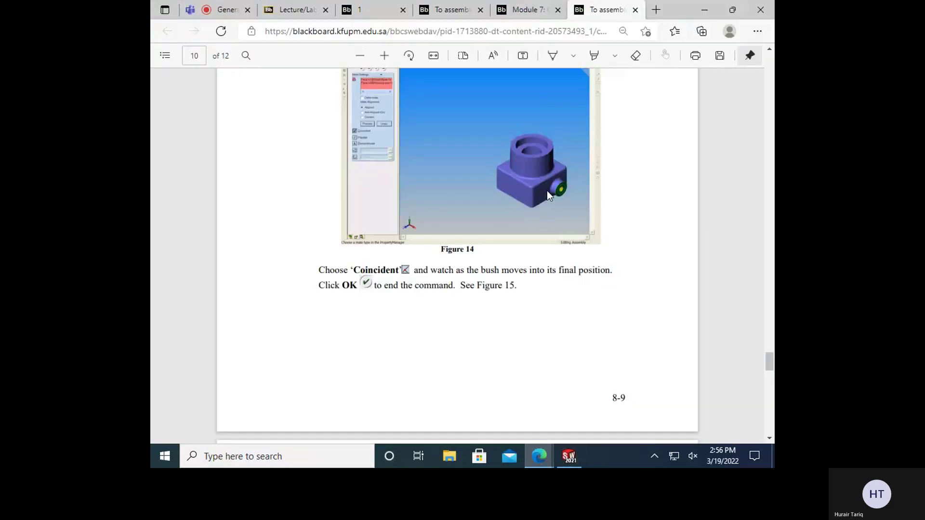
{"action": "scroll", "coordinate": [556, 190], "scroll_direction": "down", "scroll_amount": 5}
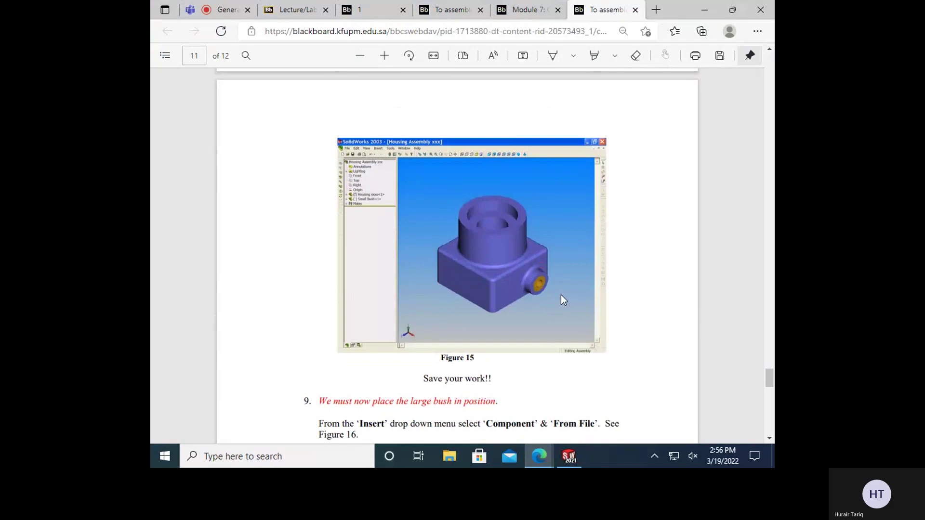
- Switch back to SOLIDWORKS and edit the plain bush's coincident mate to the aligned orientation, accepting the reversed concentric alignment
{"action": "left_click", "coordinate": [569, 458]}
{"action": "middle_click_drag", "start_coordinate": [481, 250], "coordinate": [482, 289]}
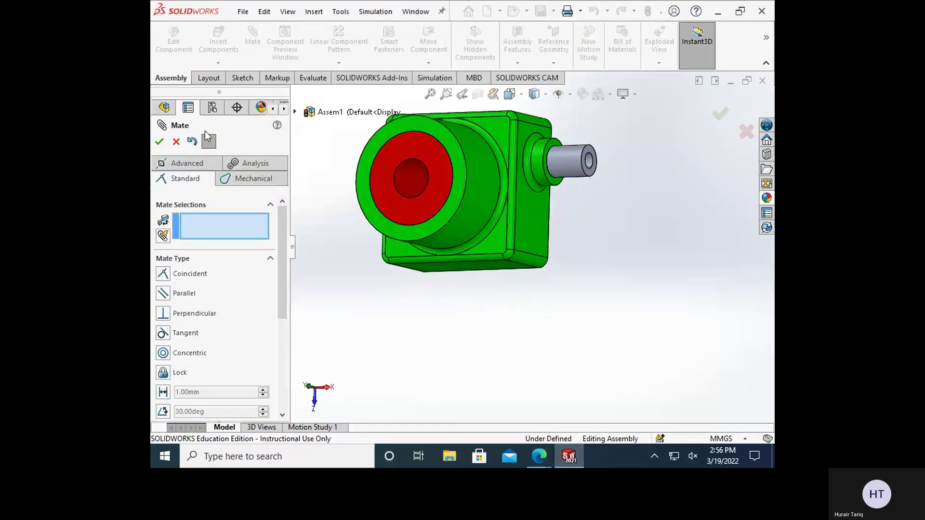
{"action": "left_click", "coordinate": [178, 142]}
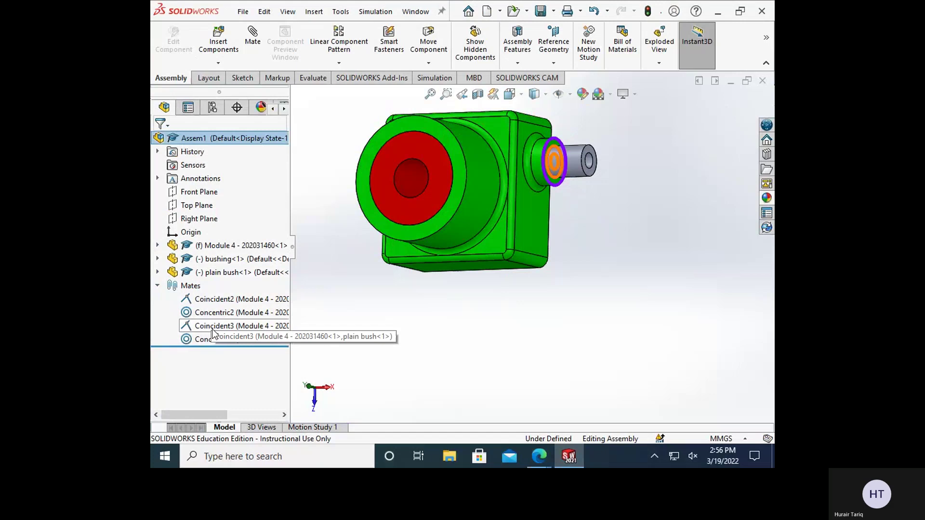
{"action": "right_click", "coordinate": [212, 333]}
{"action": "left_click", "coordinate": [223, 195]}
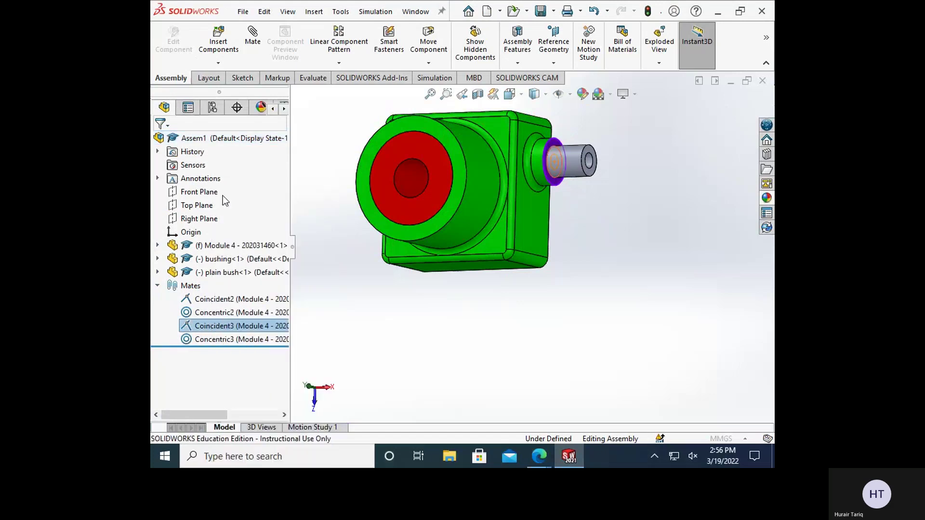
{"action": "left_click_drag", "start_coordinate": [284, 226], "coordinate": [283, 290]}
{"action": "left_click", "coordinate": [190, 328]}
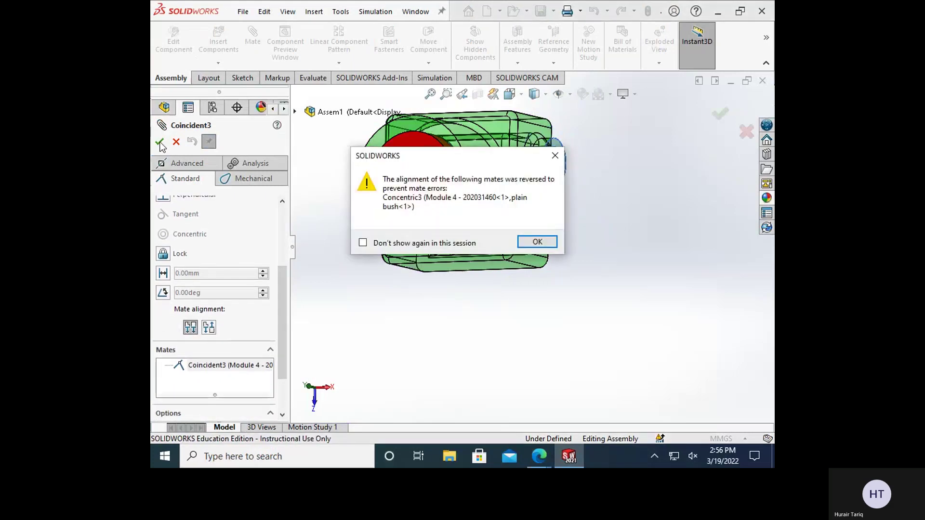
{"action": "left_click", "coordinate": [537, 242]}
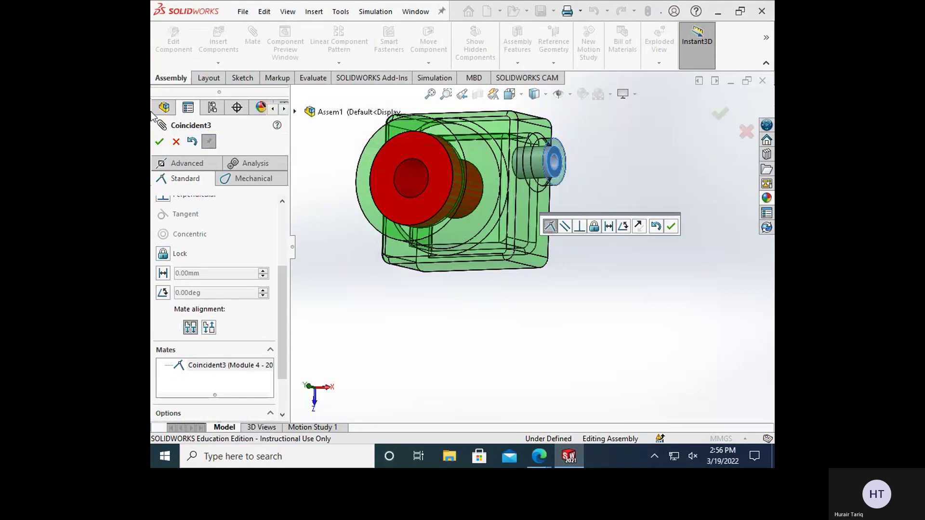
{"action": "left_click", "coordinate": [160, 142]}
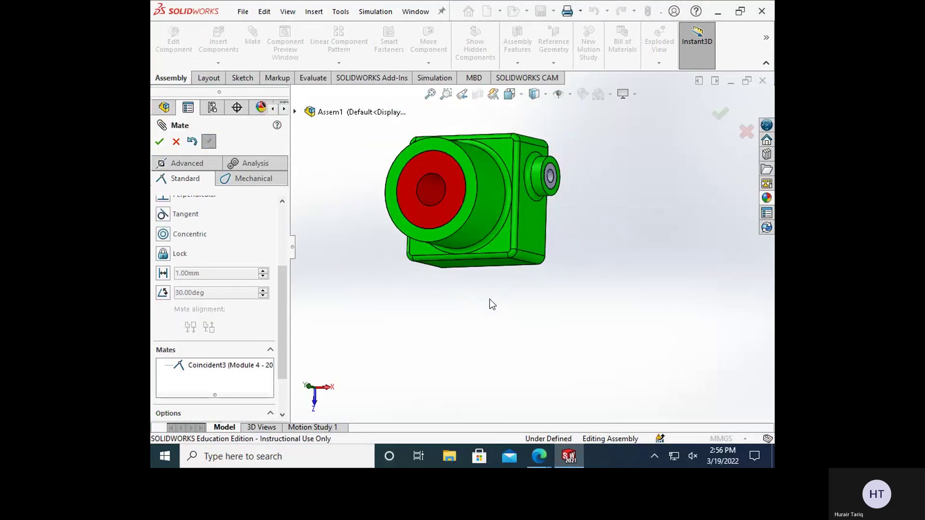
{"action": "left_click", "coordinate": [161, 142]}
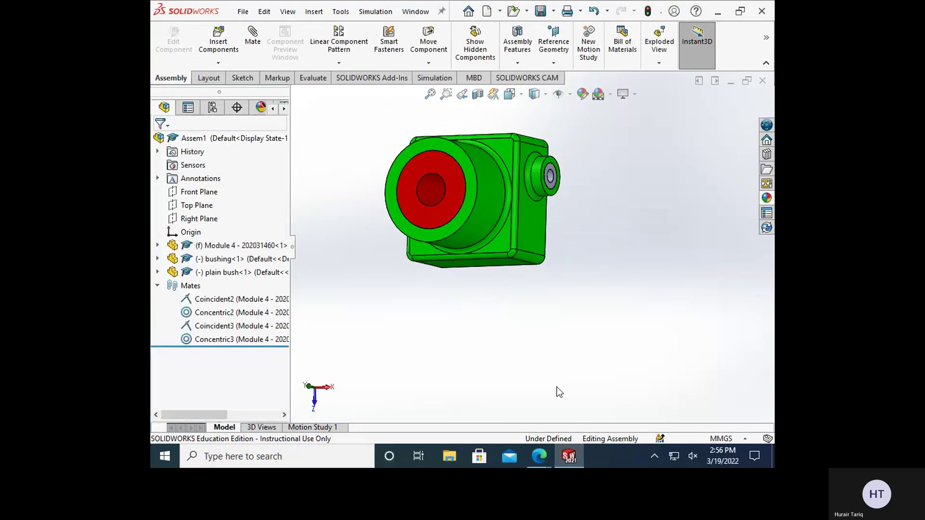
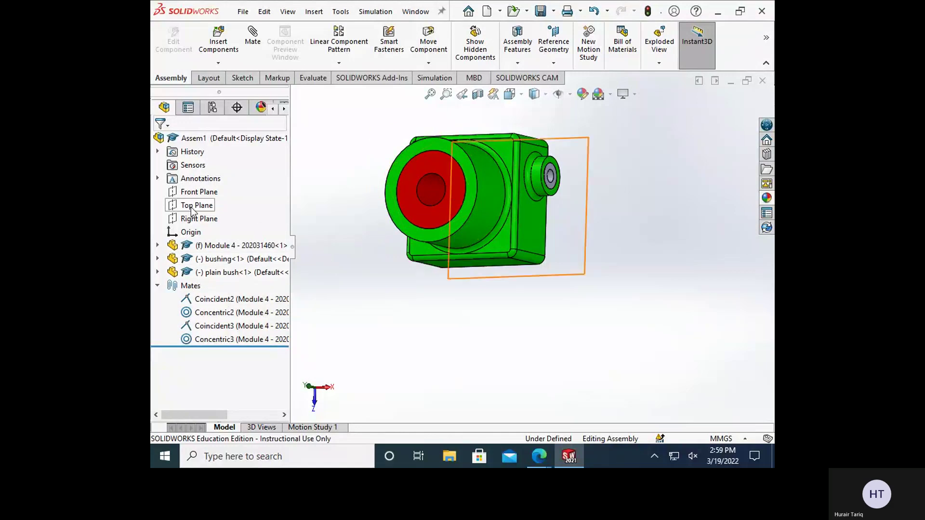
- Hide the bushing and select the circular recess edge inside the housing's large boss
{"action": "left_click", "coordinate": [157, 259]}
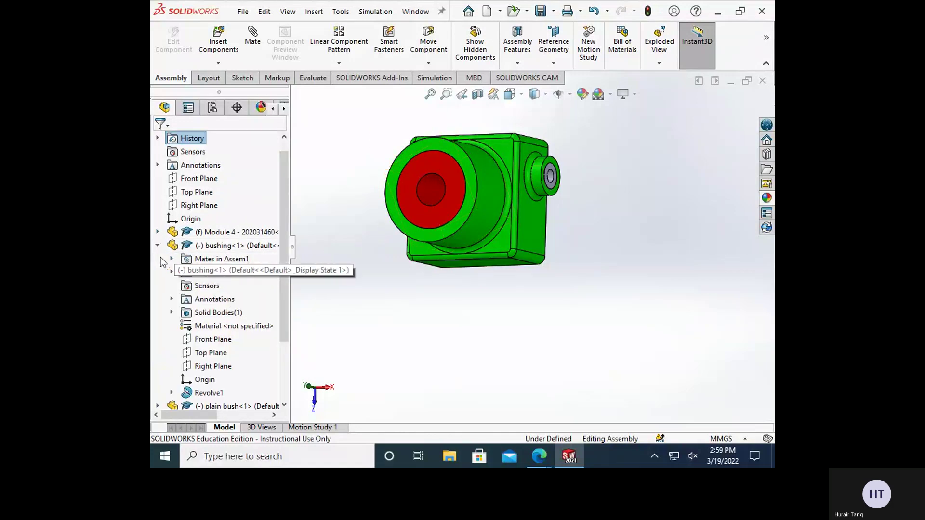
{"action": "left_click", "coordinate": [211, 247]}
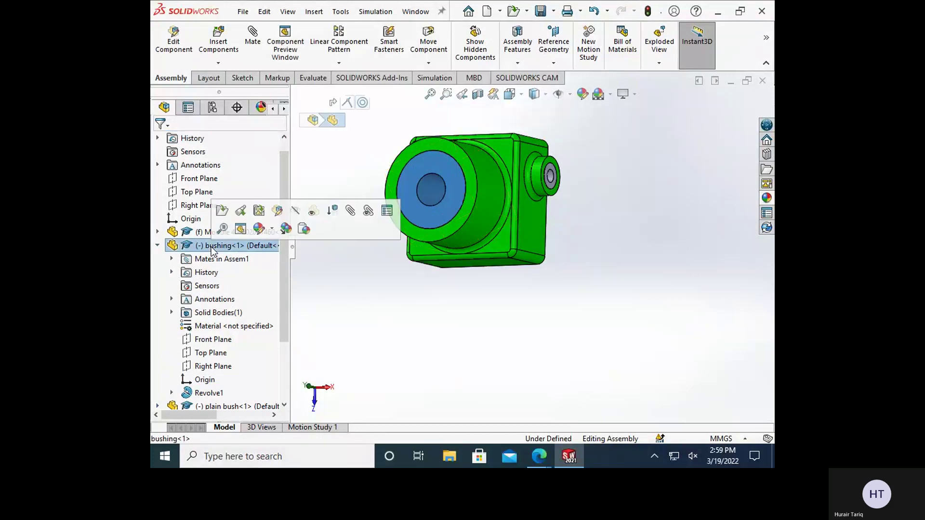
{"action": "left_click", "coordinate": [295, 211]}
{"action": "middle_click_drag", "start_coordinate": [360, 246], "coordinate": [415, 241]}
{"action": "left_click", "coordinate": [501, 178]}
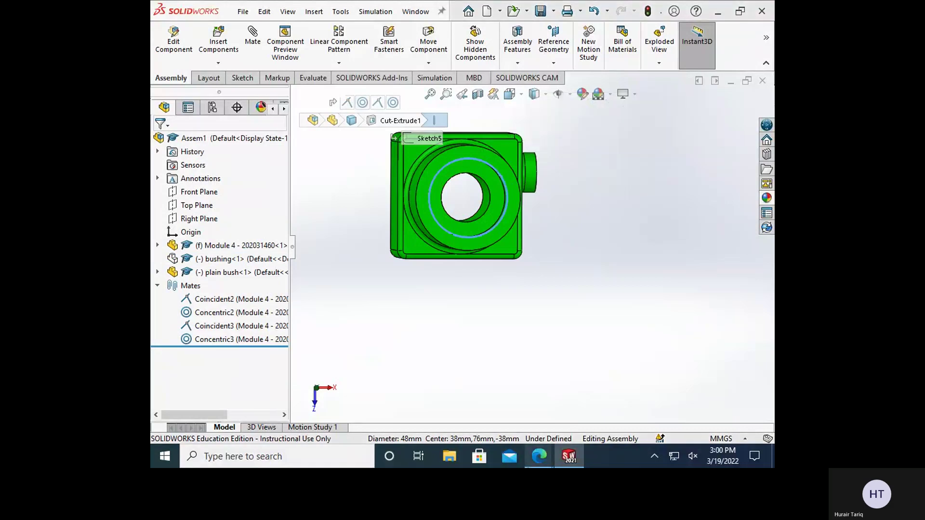
- Switch to the browser, view the Module 8 manual's cover page and bring up the course's Lecture/Lab Notes page
{"action": "mouse_move", "coordinate": [539, 456]}
{"action": "left_click", "coordinate": [478, 376]}
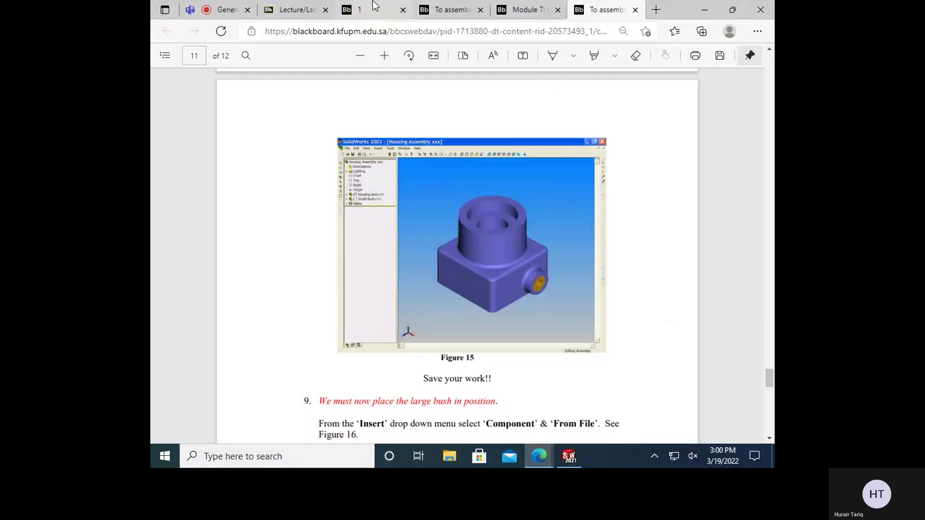
{"action": "left_click", "coordinate": [448, 10]}
{"action": "scroll", "coordinate": [450, 132], "scroll_direction": "up", "scroll_amount": 3}
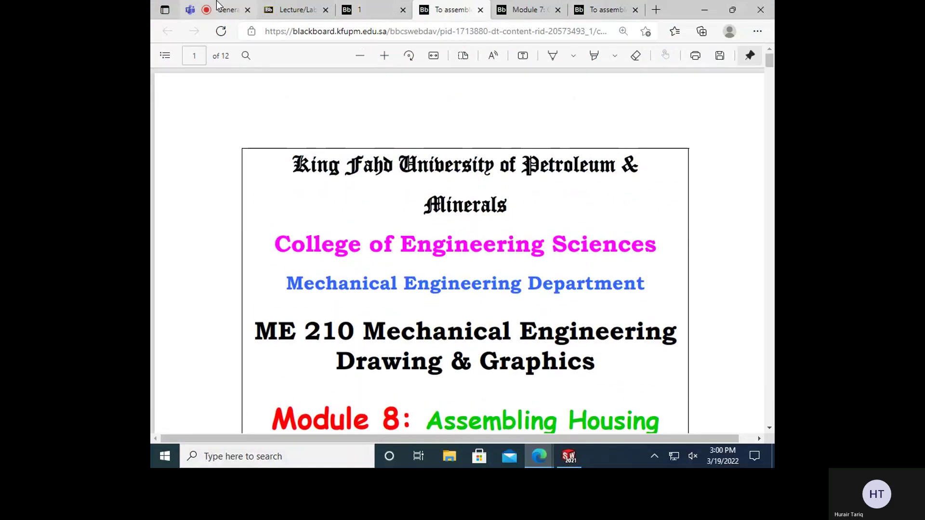
{"action": "left_click", "coordinate": [294, 10]}
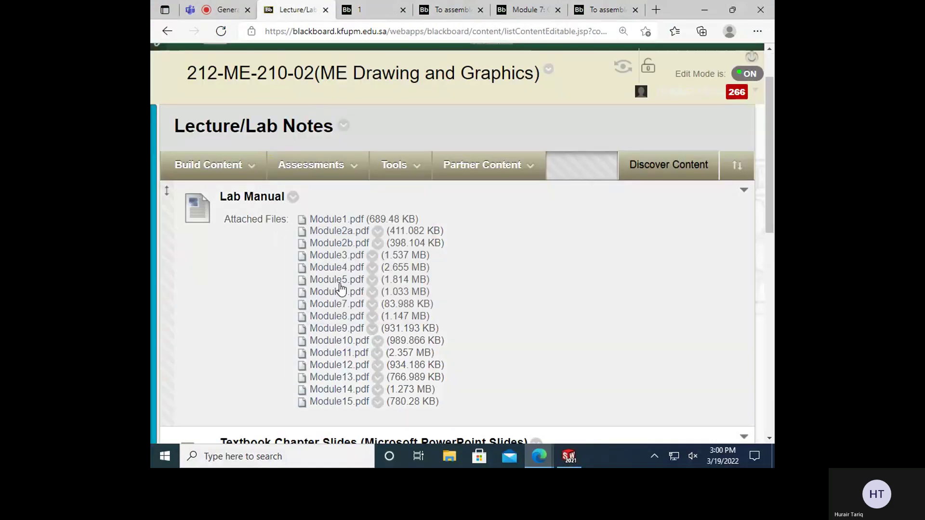
- Open Module4.pdf from the Lab Manual list and examine Figure 27, the through-all cut inside the housing's boss
{"action": "left_click", "coordinate": [340, 268]}
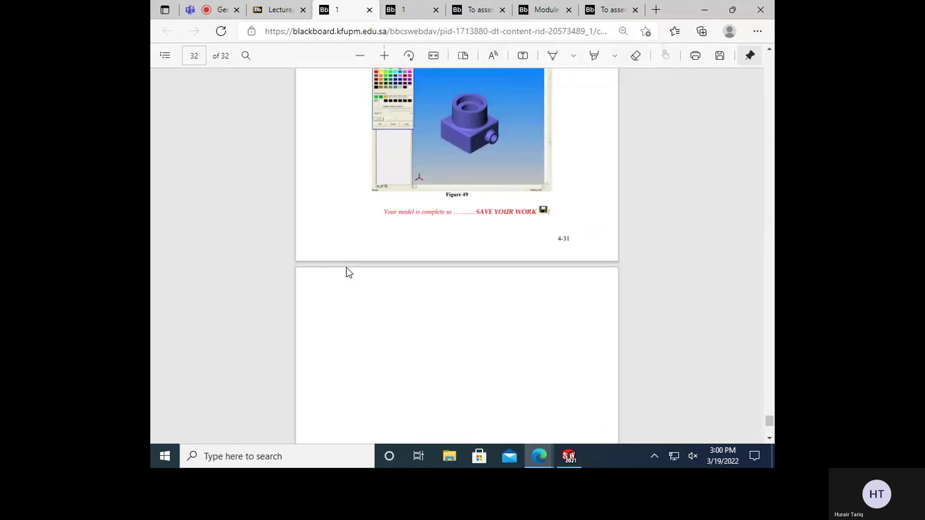
{"action": "scroll", "coordinate": [346, 273], "scroll_direction": "up", "scroll_amount": 20}
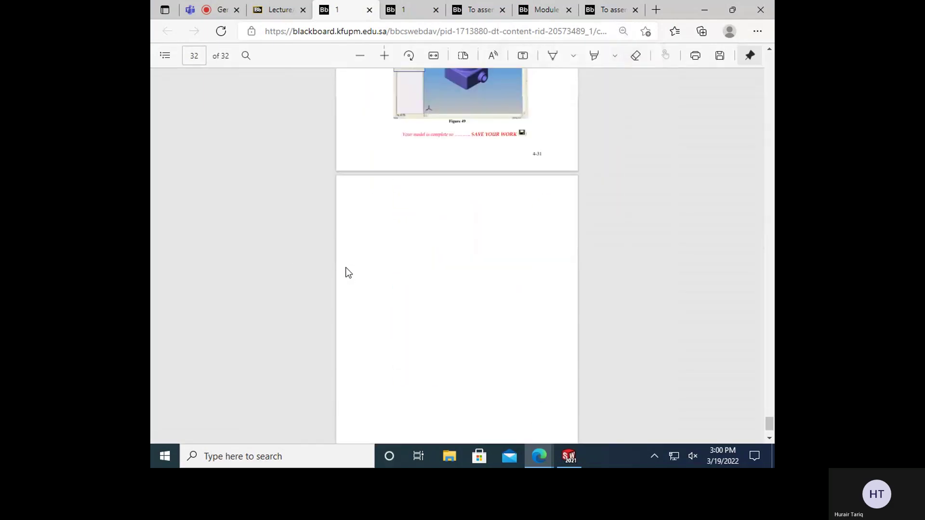
{"action": "scroll", "coordinate": [360, 260], "scroll_direction": "up", "scroll_amount": 20}
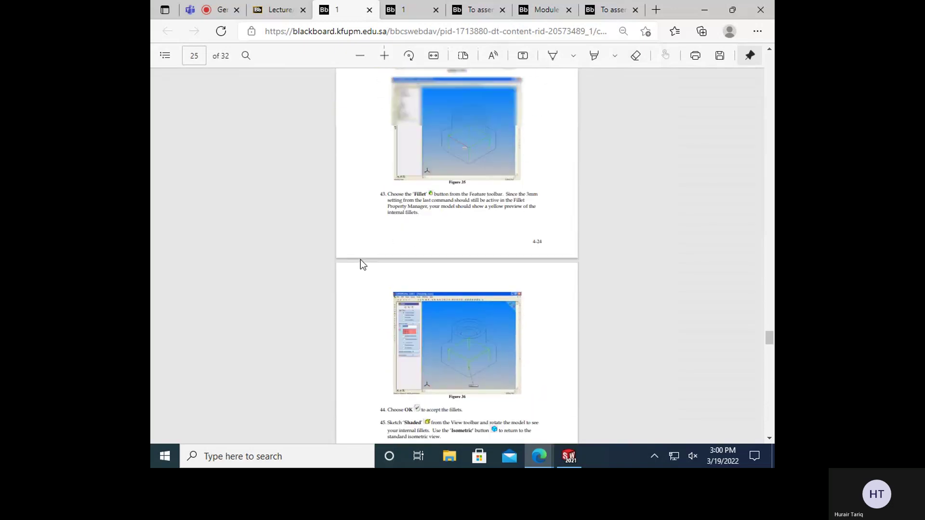
{"action": "scroll", "coordinate": [361, 263], "scroll_direction": "up", "scroll_amount": 12}
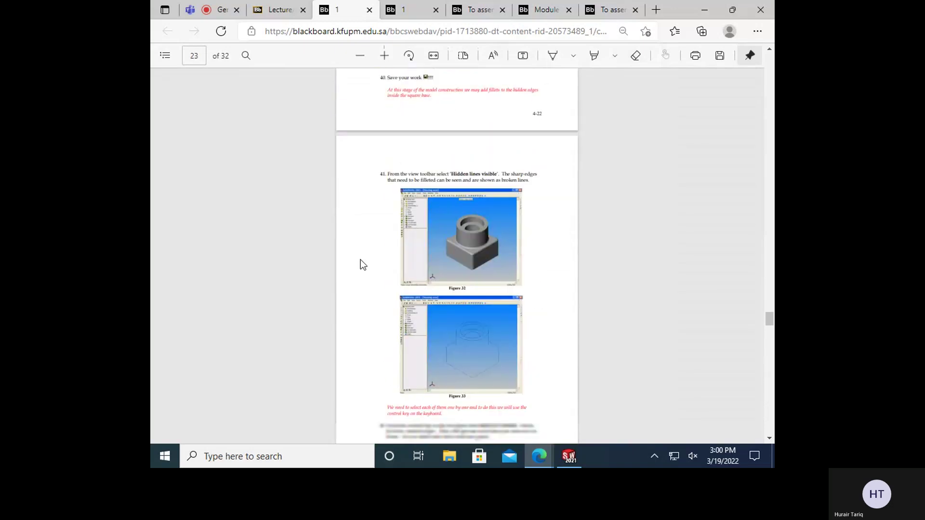
{"action": "scroll", "coordinate": [363, 265], "scroll_direction": "up", "scroll_amount": 8}
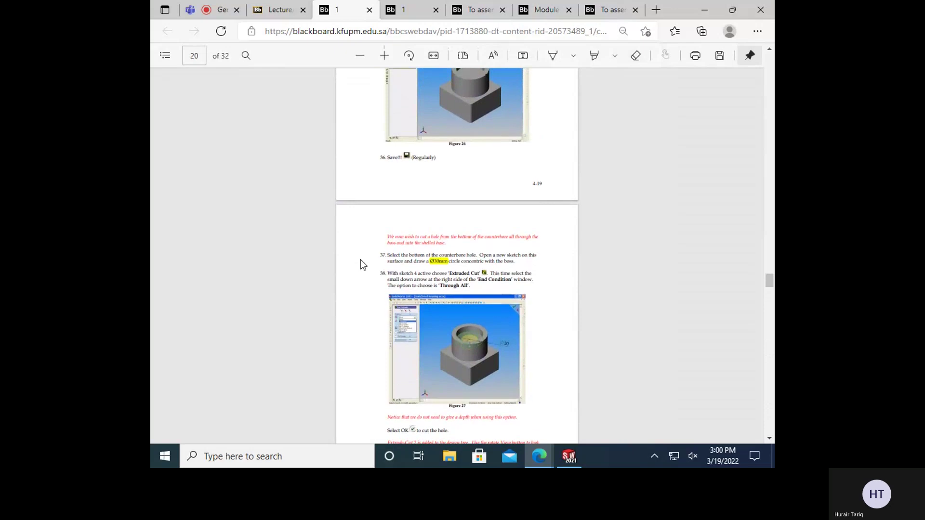
{"action": "scroll", "coordinate": [473, 349], "scroll_direction": "up", "scroll_amount": 5, "text": "ctrl"}
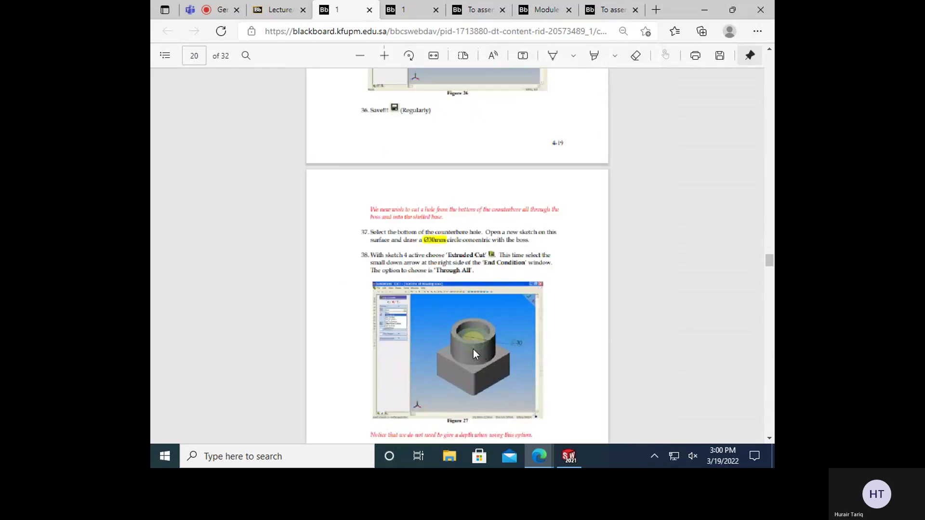
{"action": "scroll", "coordinate": [473, 354], "scroll_direction": "down", "scroll_amount": 1}
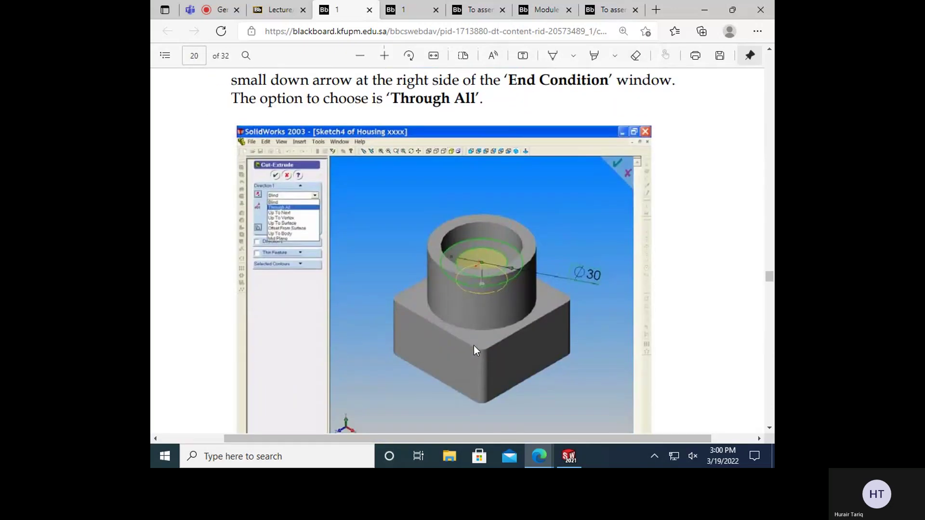
{"action": "scroll", "coordinate": [469, 317], "scroll_direction": "up", "scroll_amount": 1}
{"action": "scroll", "coordinate": [468, 318], "scroll_direction": "down", "scroll_amount": 1}
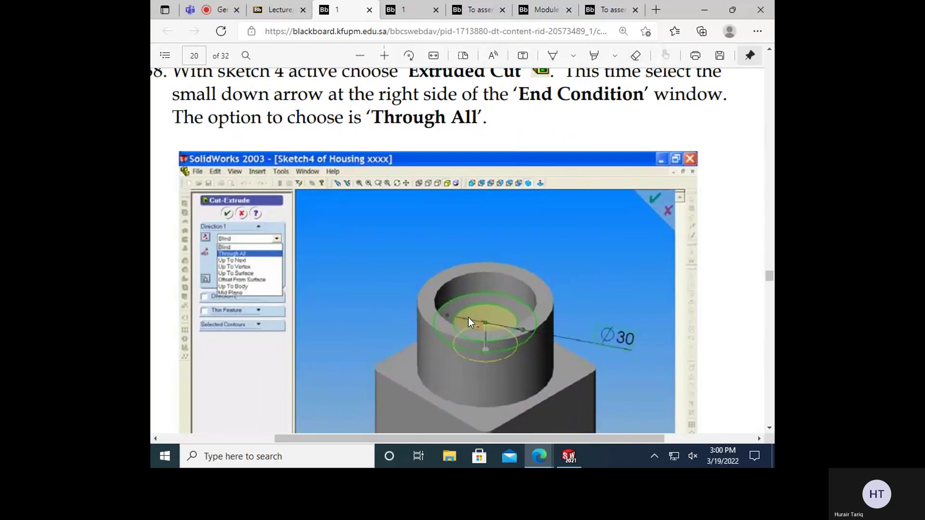
- Go back to Figure 25 in the Module 4 manual and examine the counterbore cut in the top of the boss
{"action": "scroll", "coordinate": [468, 318], "scroll_direction": "down", "scroll_amount": 5, "text": "ctrl"}
{"action": "scroll", "coordinate": [468, 318], "scroll_direction": "up", "scroll_amount": 5}
{"action": "scroll", "coordinate": [468, 318], "scroll_direction": "up", "scroll_amount": 3}
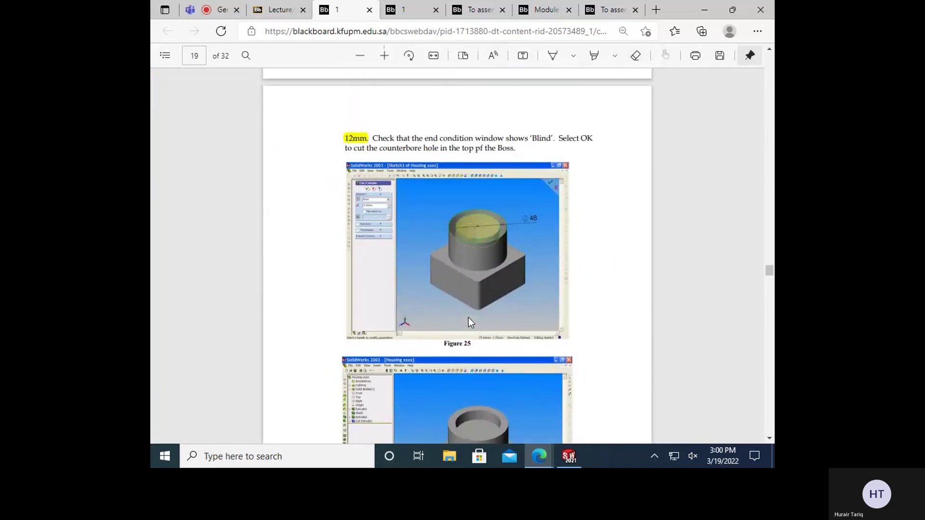
{"action": "scroll", "coordinate": [503, 241], "scroll_direction": "down", "scroll_amount": 1, "text": "ctrl"}
{"action": "scroll", "coordinate": [496, 238], "scroll_direction": "up", "scroll_amount": 3, "text": "ctrl"}
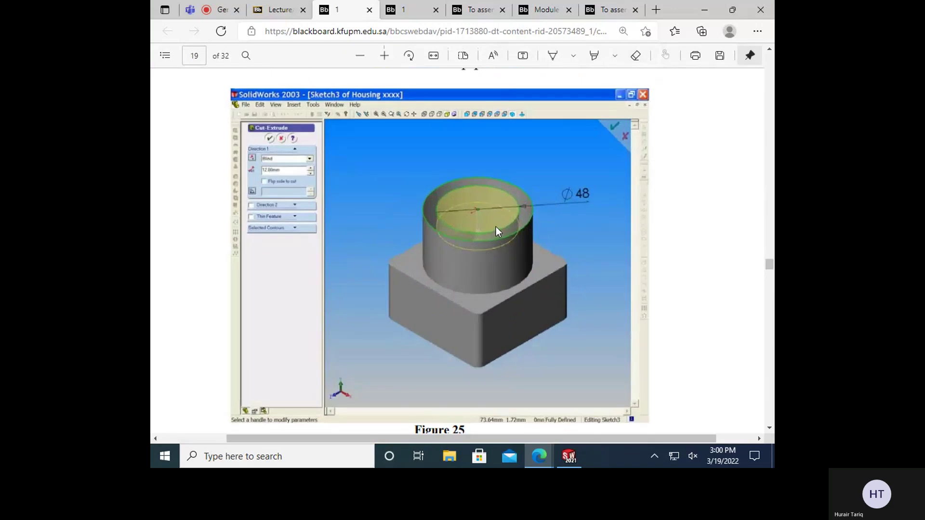
- Switch back to SOLIDWORKS and show the hidden bushing component in the assembly again
{"action": "left_click", "coordinate": [545, 454]}
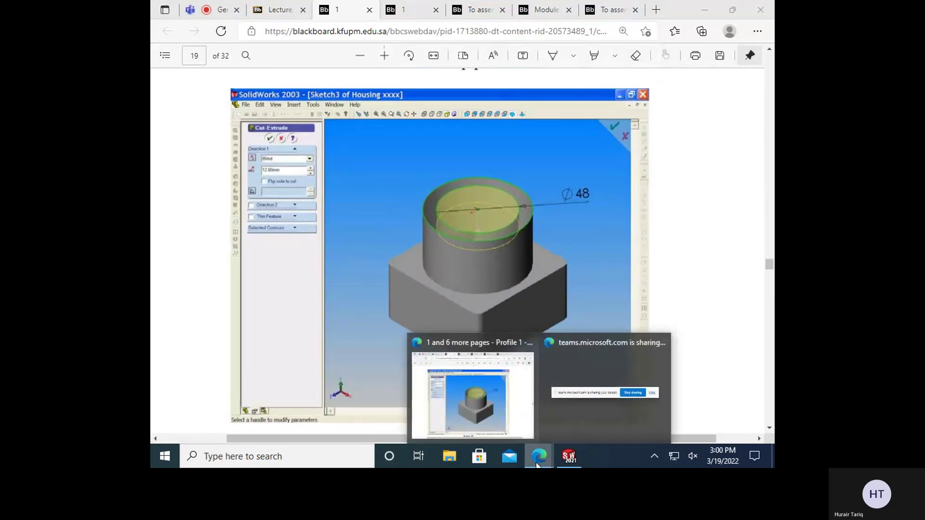
{"action": "left_click", "coordinate": [569, 456]}
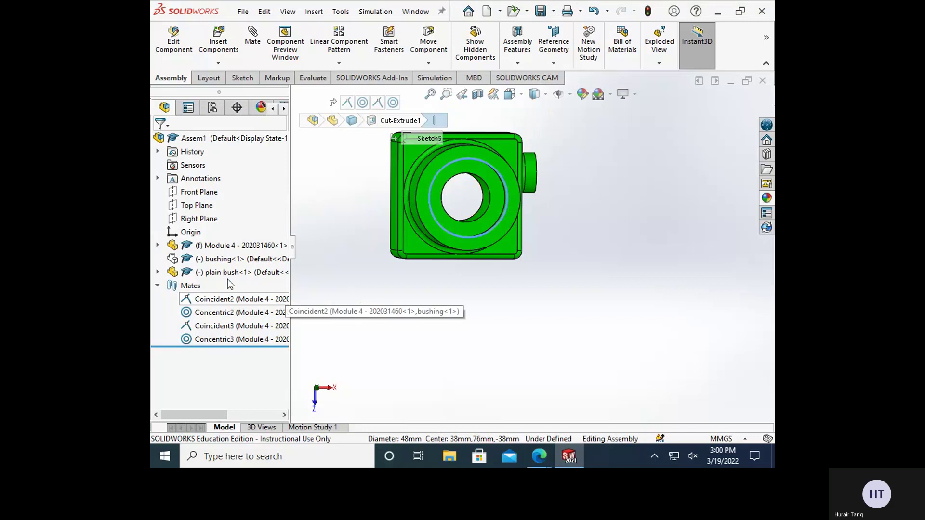
{"action": "right_click", "coordinate": [216, 261]}
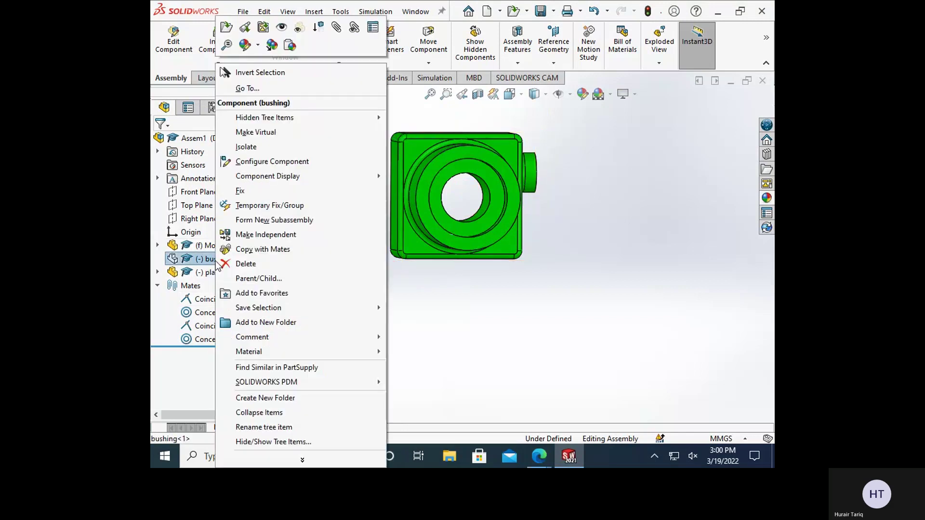
{"action": "left_click", "coordinate": [282, 27]}
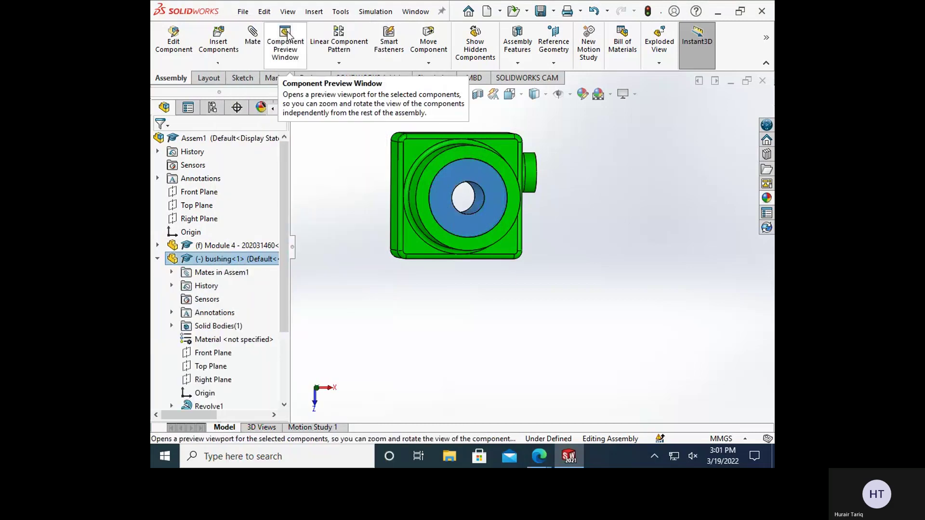
- Switch to the browser and examine the counterbore's diameter and depth in Figure 25 of the Module 4 manual
{"action": "mouse_move", "coordinate": [546, 458]}
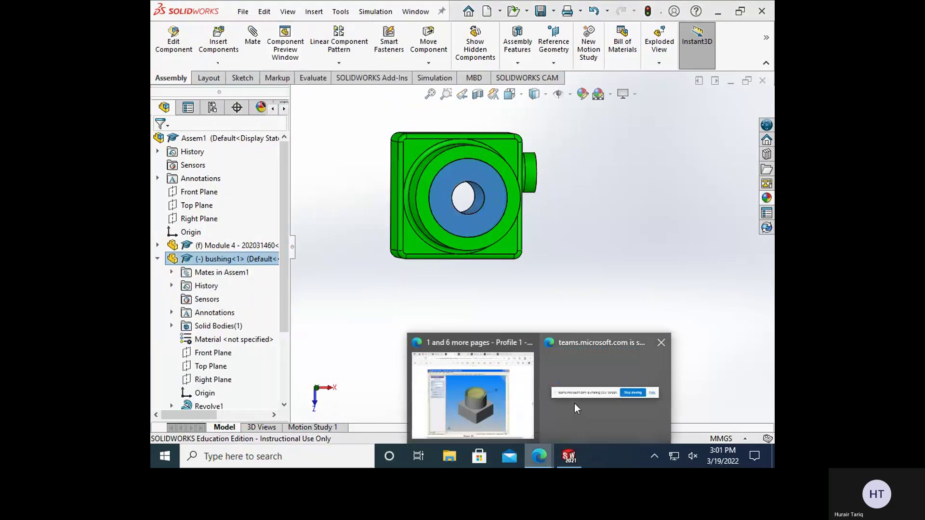
{"action": "left_click", "coordinate": [501, 416]}
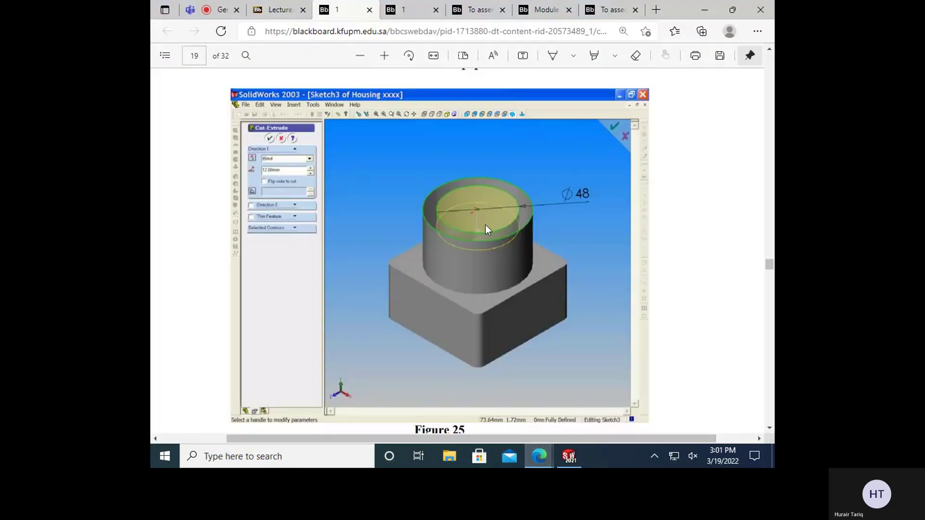
{"action": "scroll", "coordinate": [493, 212], "scroll_direction": "up", "scroll_amount": 2, "text": "ctrl"}
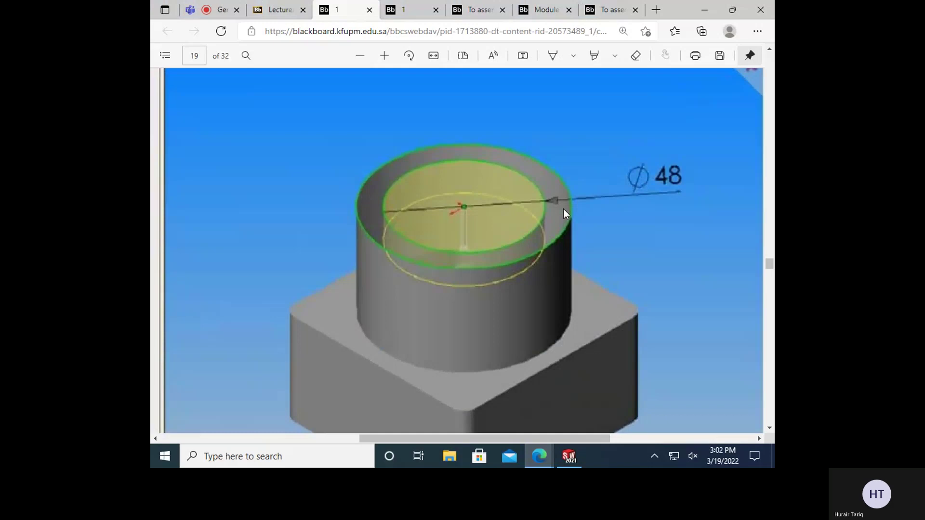
{"action": "scroll", "coordinate": [550, 226], "scroll_direction": "up", "scroll_amount": 5}
{"action": "scroll", "coordinate": [530, 241], "scroll_direction": "down", "scroll_amount": 2}
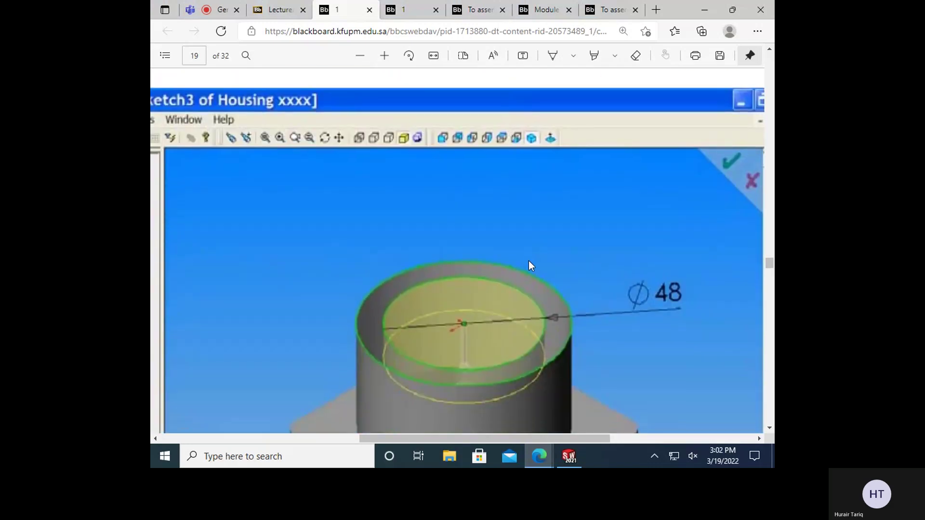
{"action": "scroll", "coordinate": [525, 277], "scroll_direction": "down", "scroll_amount": 4, "text": "ctrl"}
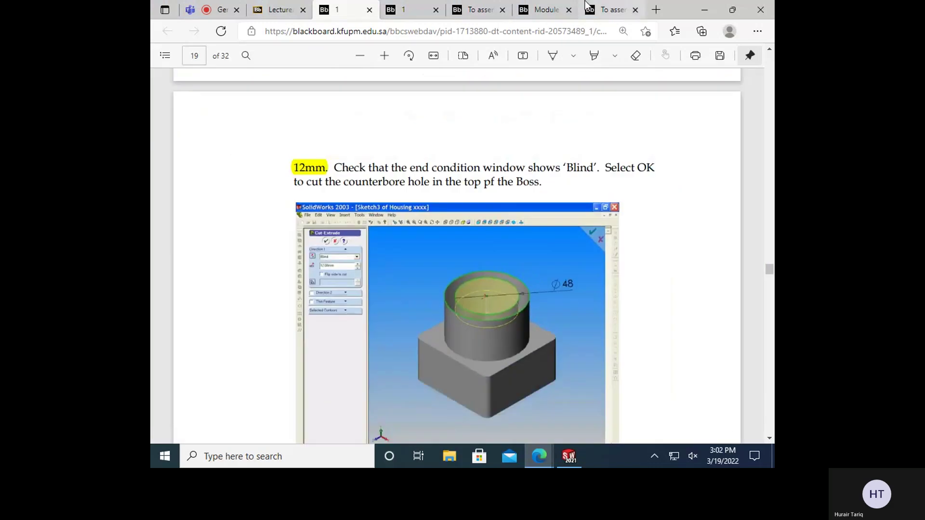
- Bring up the Module 8 assembly manual and read its closing notes below Figure 17
{"action": "left_click", "coordinate": [587, 5]}
{"action": "left_click", "coordinate": [545, 10]}
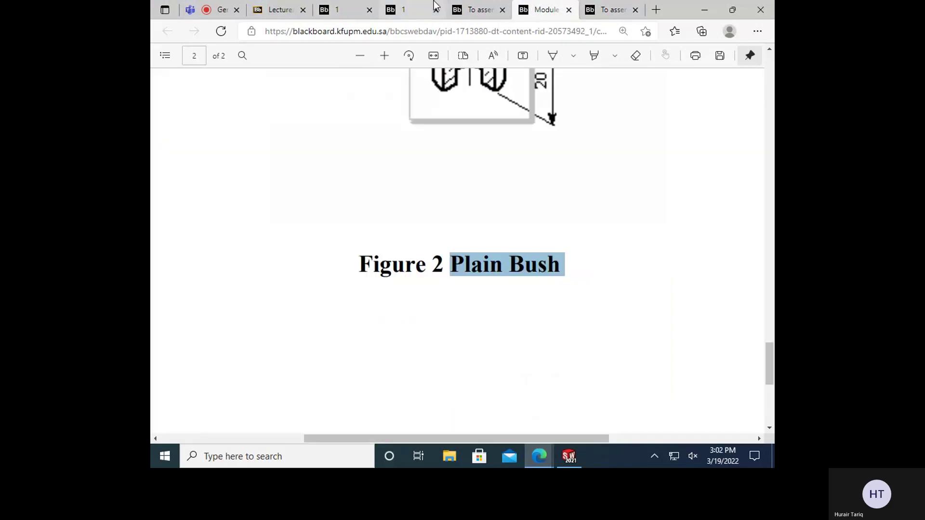
{"action": "left_click", "coordinate": [622, 7]}
{"action": "scroll", "coordinate": [597, 239], "scroll_direction": "down", "scroll_amount": 10}
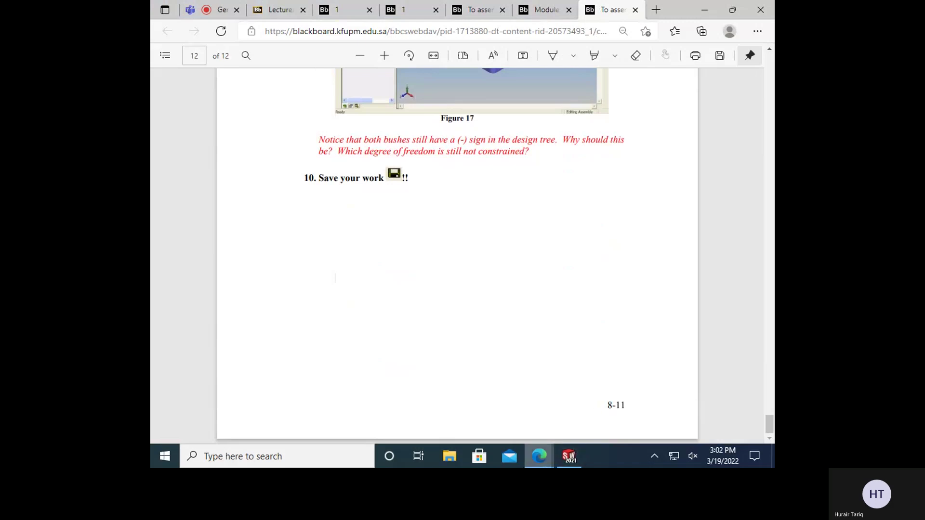
{"action": "left_click", "coordinate": [550, 458]}
{"action": "left_click", "coordinate": [533, 393]}
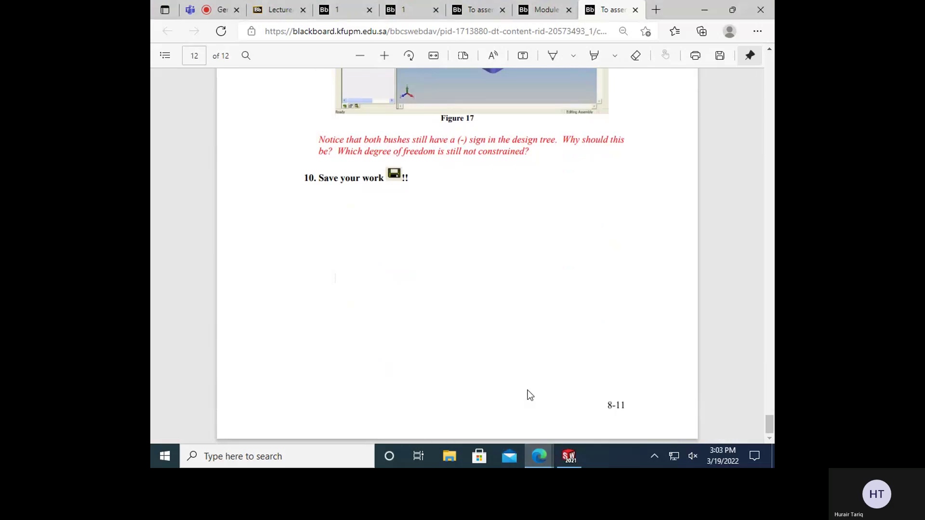
- Open Module9.pdf from the Lab Manual list, look over its assembly drawing instructions around Figure 1, and return to the notes page
{"action": "left_click", "coordinate": [406, 5]}
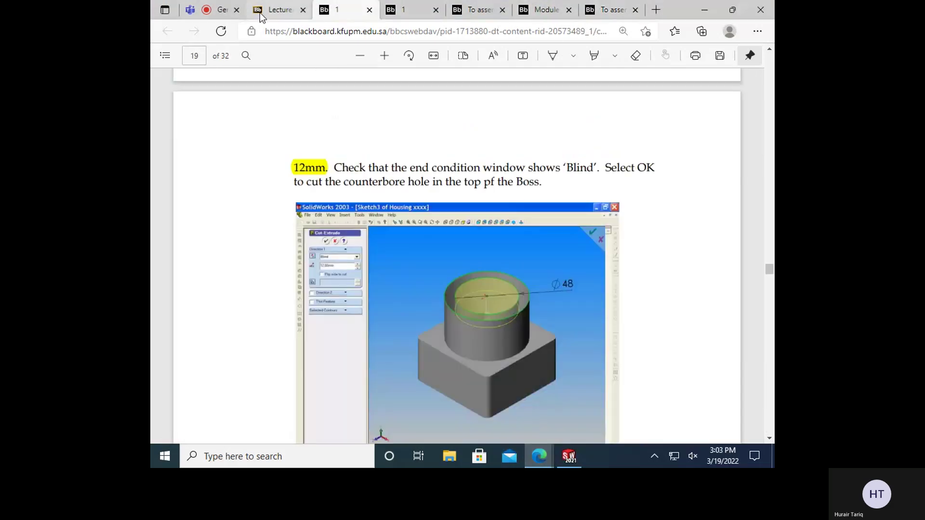
{"action": "left_click", "coordinate": [261, 12]}
{"action": "left_click", "coordinate": [394, 164]}
{"action": "left_click", "coordinate": [334, 331]}
{"action": "scroll", "coordinate": [366, 304], "scroll_direction": "down", "scroll_amount": 20}
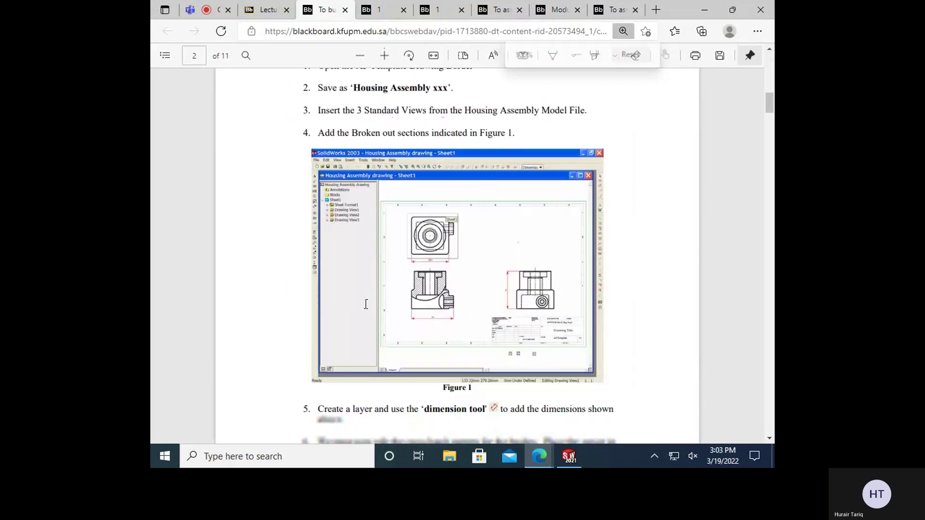
{"action": "scroll", "coordinate": [365, 304], "scroll_direction": "down", "scroll_amount": 8}
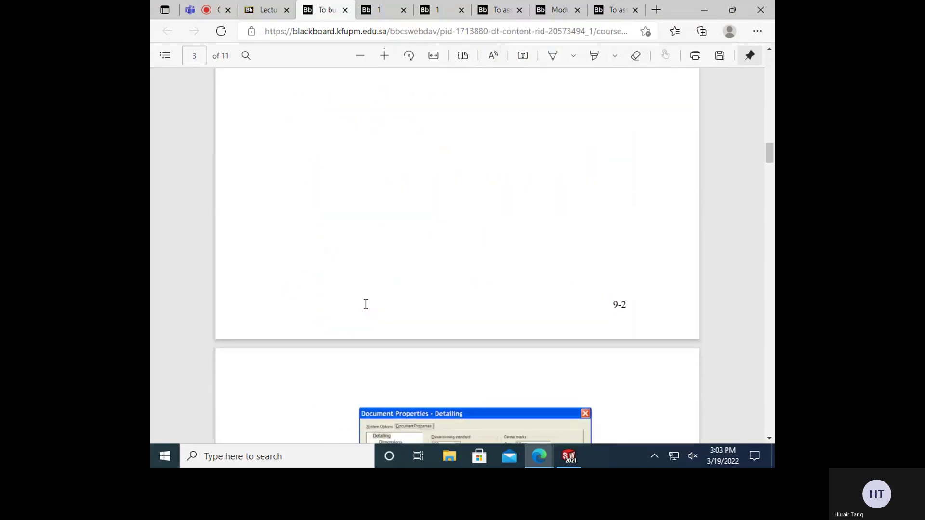
{"action": "scroll", "coordinate": [366, 306], "scroll_direction": "up", "scroll_amount": 10}
{"action": "left_click", "coordinate": [264, 9]}
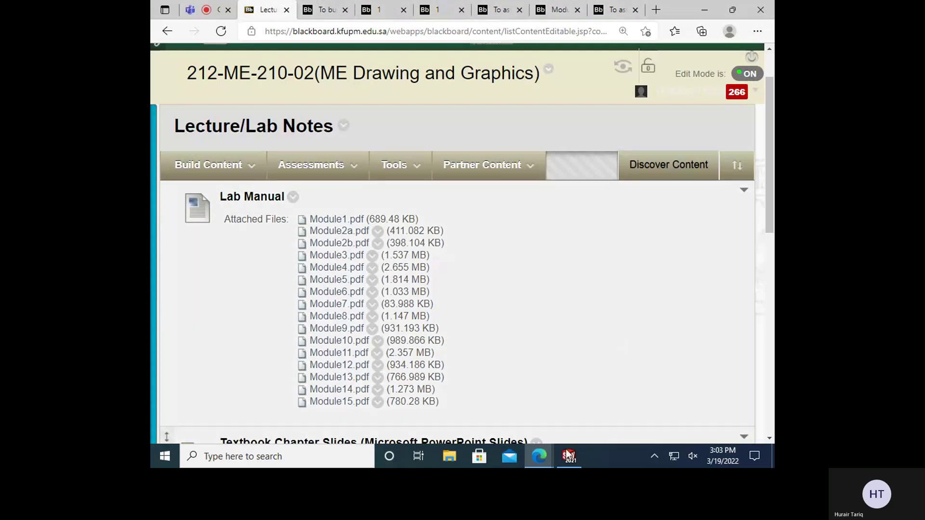
- Switch to SOLIDWORKS, set the isometric view and create a section view on the Front Plane offset 47 mm
{"action": "left_click", "coordinate": [567, 455]}
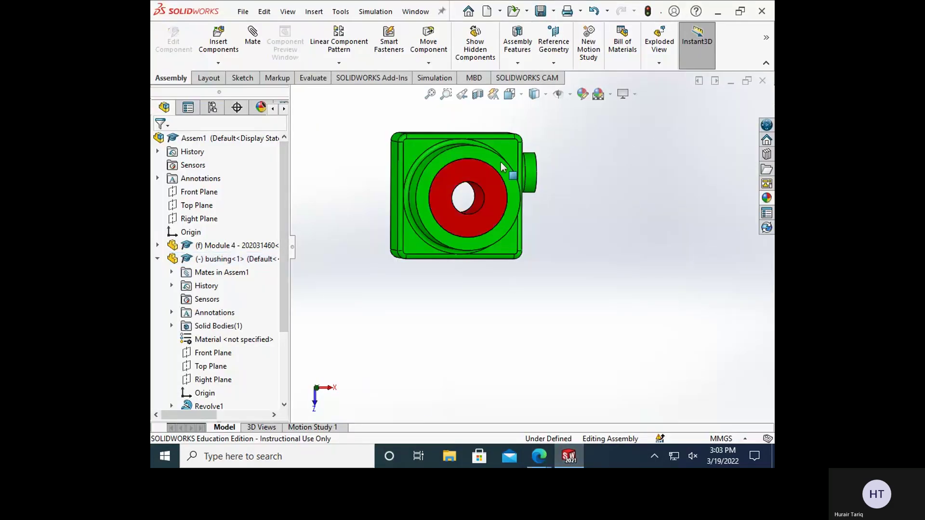
{"action": "left_click", "coordinate": [510, 94]}
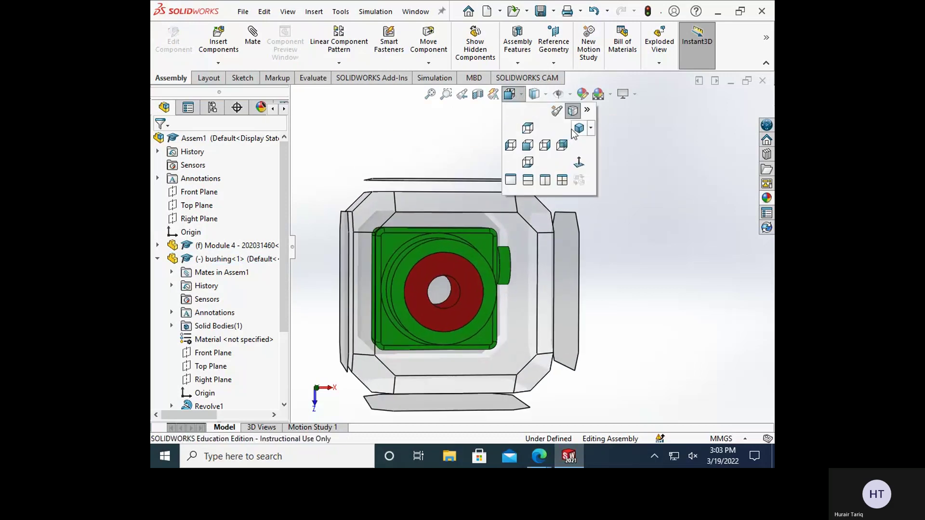
{"action": "left_click", "coordinate": [576, 129]}
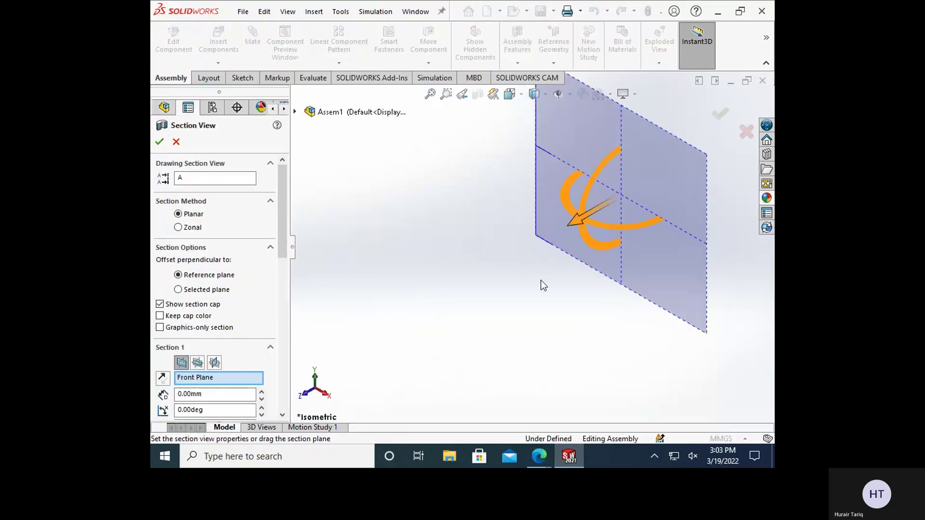
{"action": "left_click_drag", "start_coordinate": [588, 220], "coordinate": [508, 310]}
{"action": "middle_click_drag", "start_coordinate": [508, 310], "coordinate": [510, 286]}
{"action": "mouse_move", "coordinate": [510, 262]}
{"action": "left_mouse_down"}
{"action": "mouse_move", "coordinate": [490, 267]}
{"action": "mouse_move", "coordinate": [512, 267]}
{"action": "left_mouse_up"}
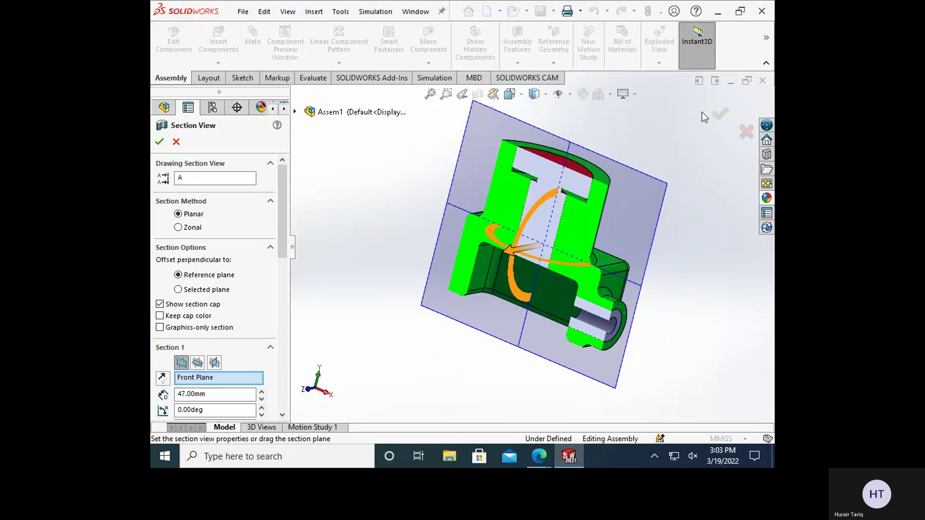
{"action": "left_click", "coordinate": [720, 113]}
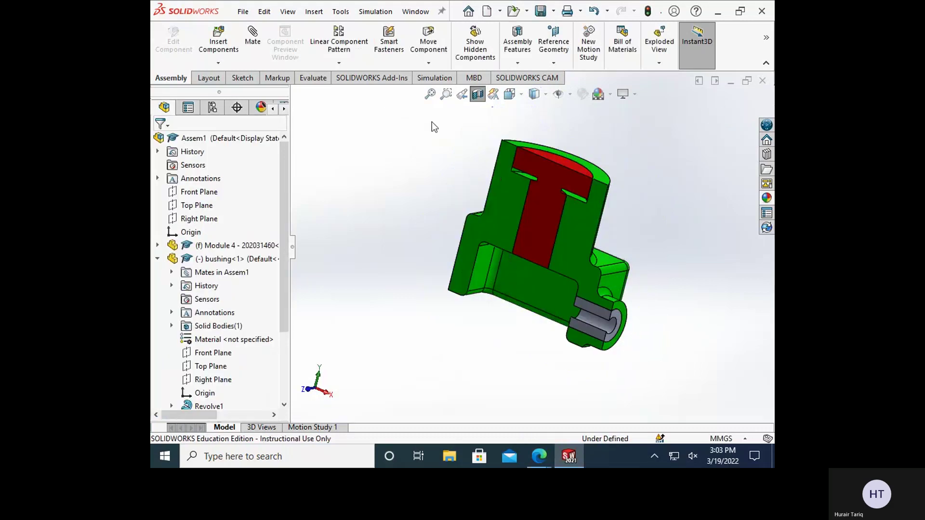
- Restart the section view, compare the reference plane choices, and cut on the Front Plane with a 60 mm offset
{"action": "left_click", "coordinate": [476, 100]}
{"action": "left_click", "coordinate": [475, 100]}
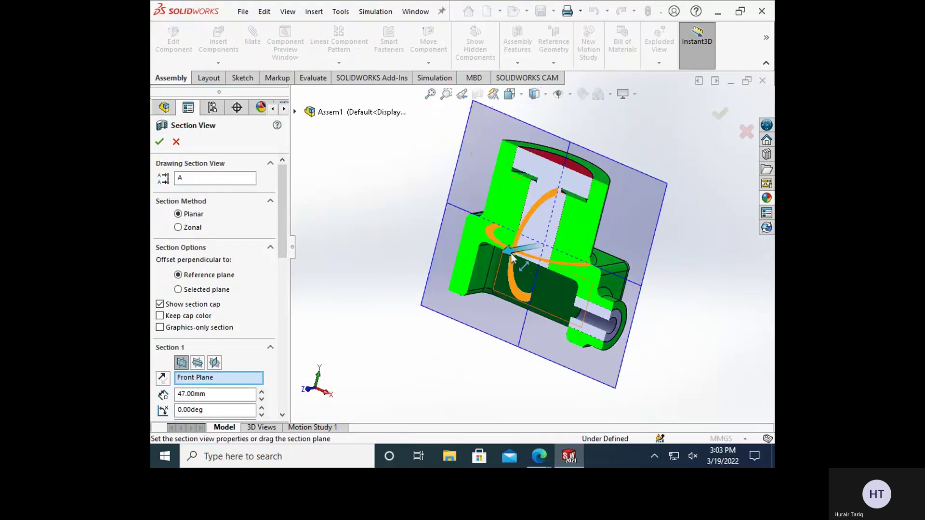
{"action": "left_click", "coordinate": [198, 363]}
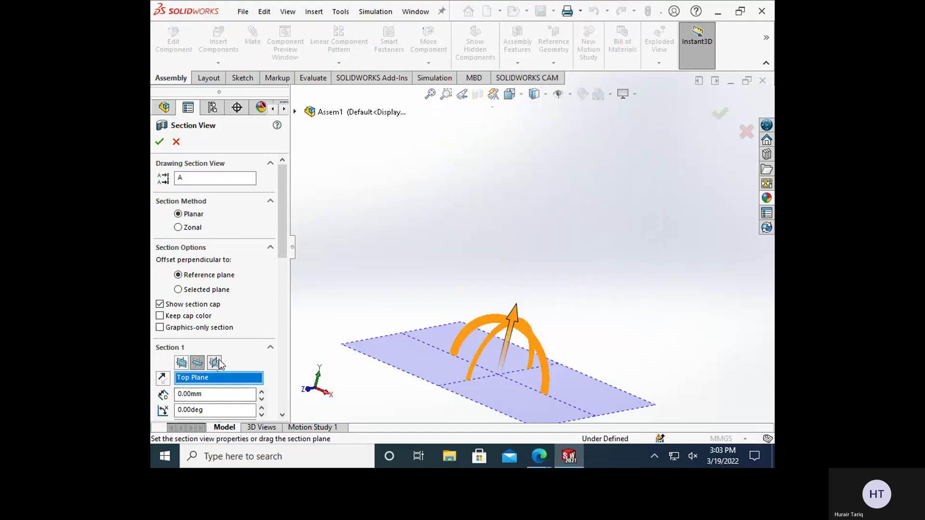
{"action": "left_click", "coordinate": [214, 362]}
{"action": "left_click", "coordinate": [182, 364]}
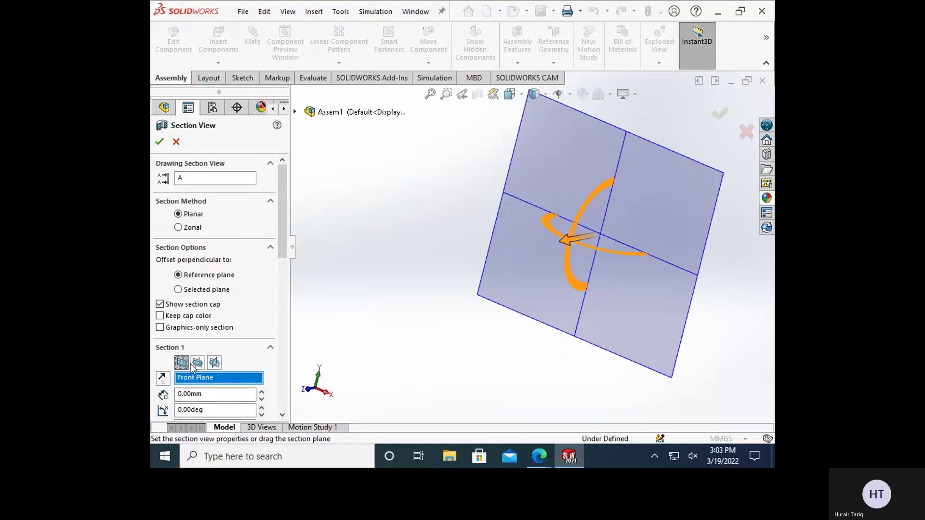
{"action": "left_click_drag", "start_coordinate": [568, 241], "coordinate": [496, 274]}
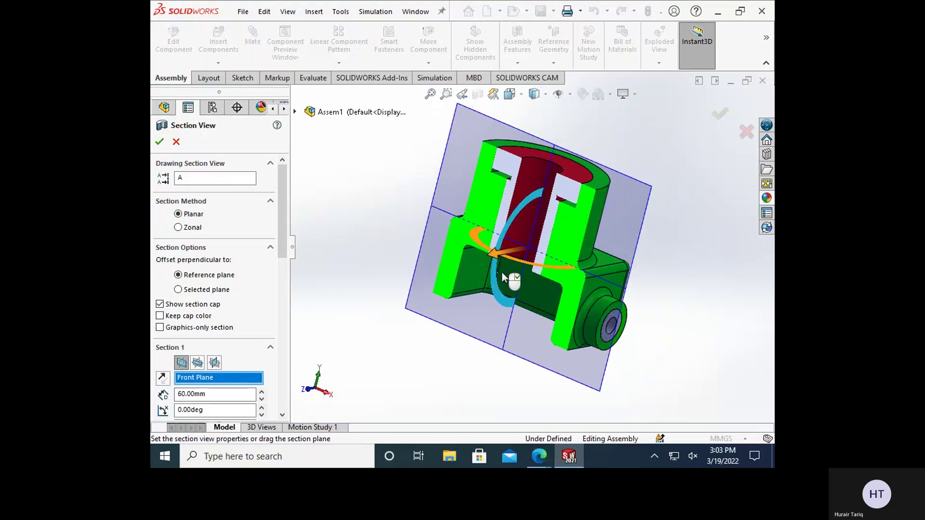
- Shift the Front Plane section to a 44 mm offset and examine the seated bushing and plain bush from several angles
{"action": "key", "text": "ctrl+1"}
{"action": "key", "text": "Up"}
{"action": "key", "text": "Left"}
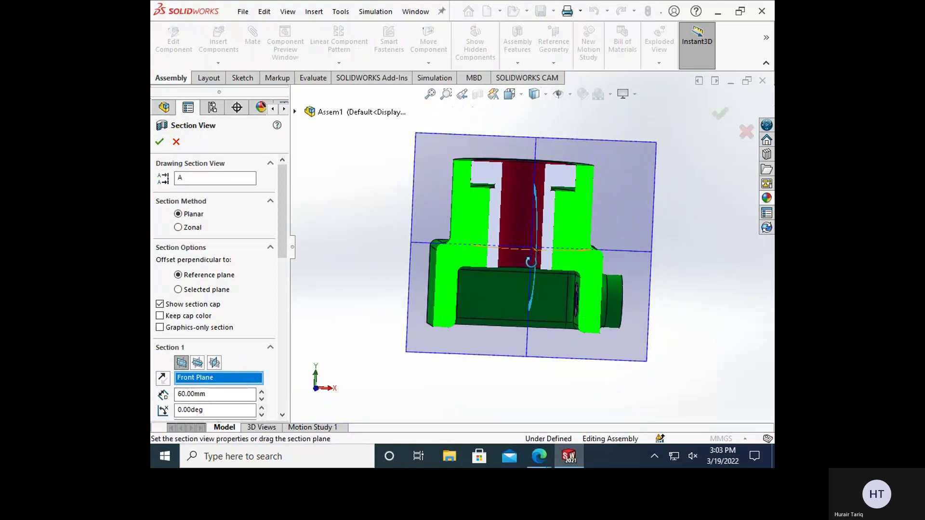
{"action": "left_click_drag", "start_coordinate": [511, 270], "coordinate": [551, 252]}
{"action": "middle_click_drag", "start_coordinate": [551, 252], "coordinate": [601, 303]}
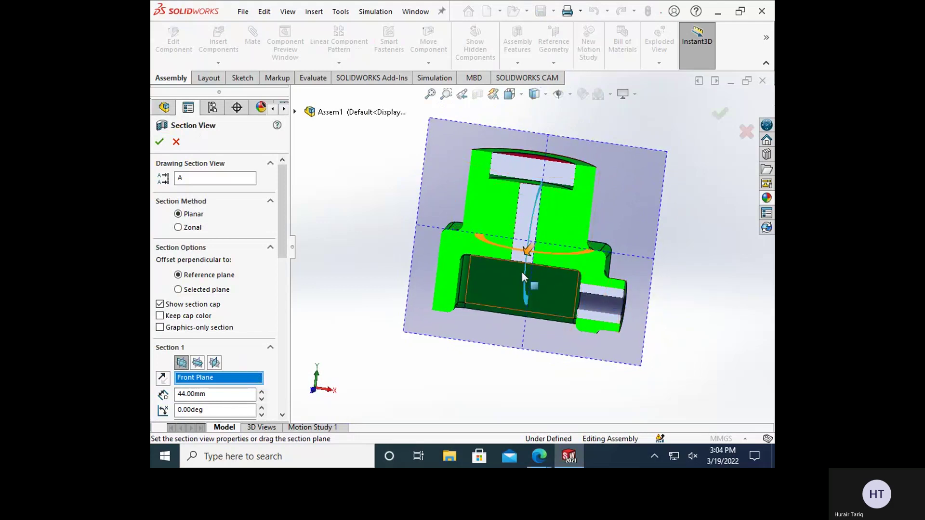
{"action": "middle_click_drag", "start_coordinate": [507, 259], "coordinate": [493, 276]}
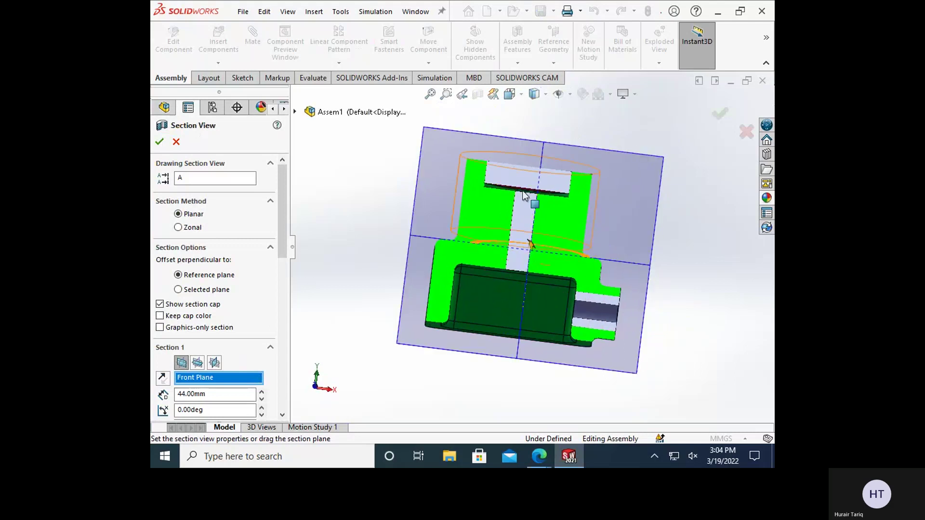
{"action": "middle_click_drag", "start_coordinate": [527, 243], "coordinate": [528, 247]}
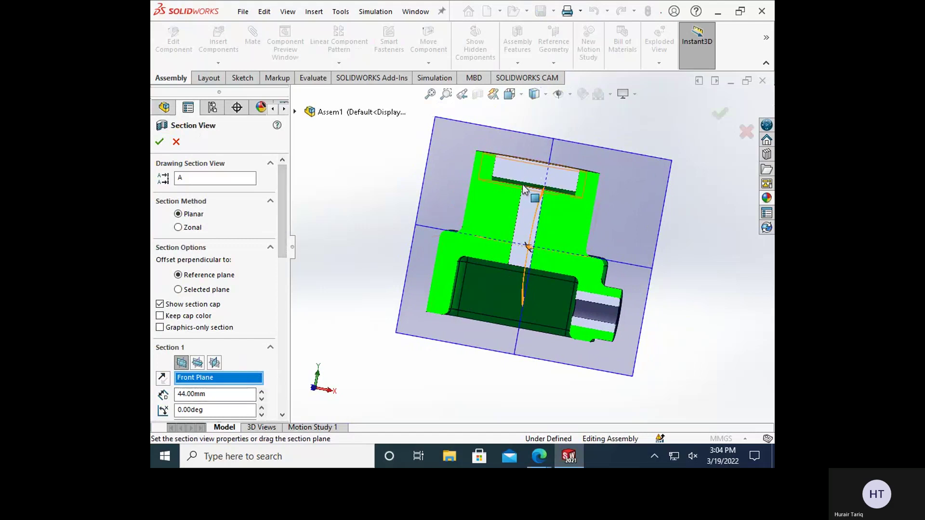
- Shift the Front Plane section to a 56 mm offset, inspect the area under the bushing's head in the counterbore, and accept the section
{"action": "left_click_drag", "start_coordinate": [527, 254], "coordinate": [573, 192]}
{"action": "scroll", "coordinate": [572, 191], "scroll_direction": "down", "scroll_amount": 5}
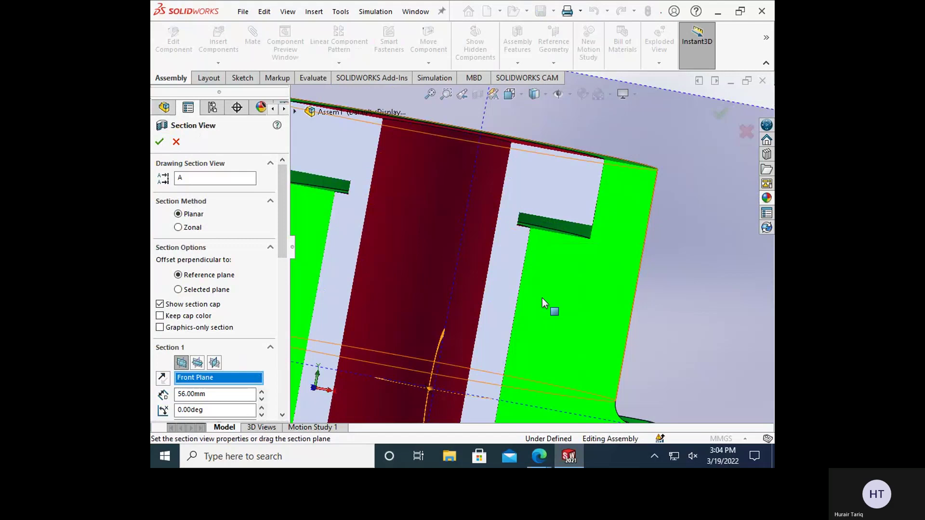
{"action": "scroll", "coordinate": [542, 298], "scroll_direction": "up", "scroll_amount": 3}
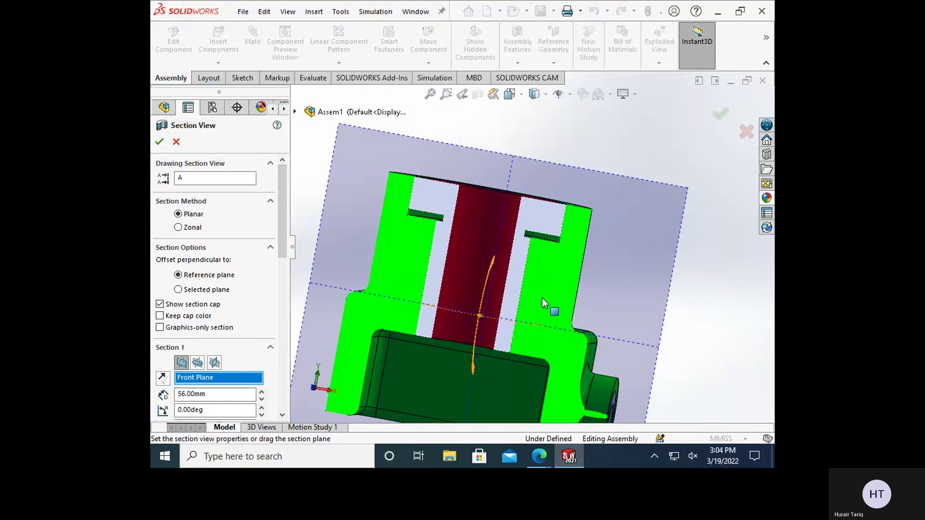
{"action": "scroll", "coordinate": [542, 299], "scroll_direction": "up", "scroll_amount": 3}
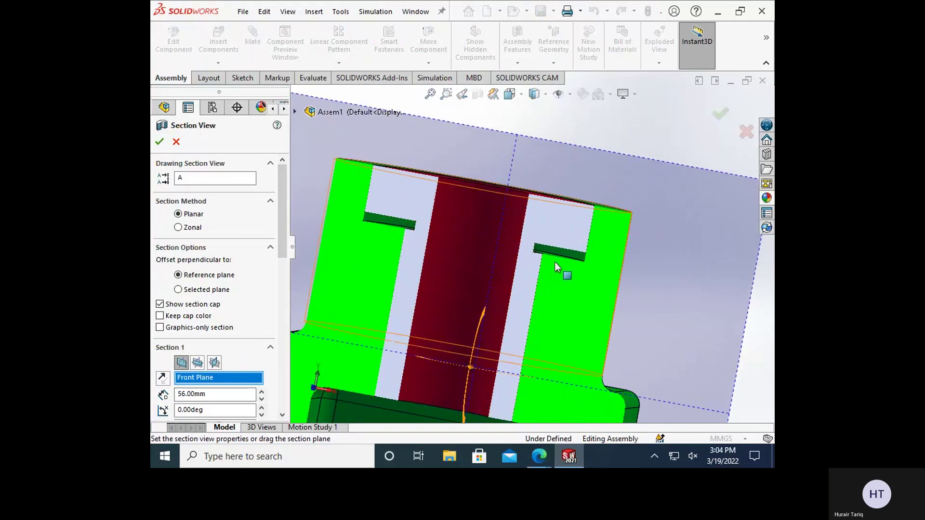
{"action": "scroll", "coordinate": [558, 268], "scroll_direction": "up", "scroll_amount": 3}
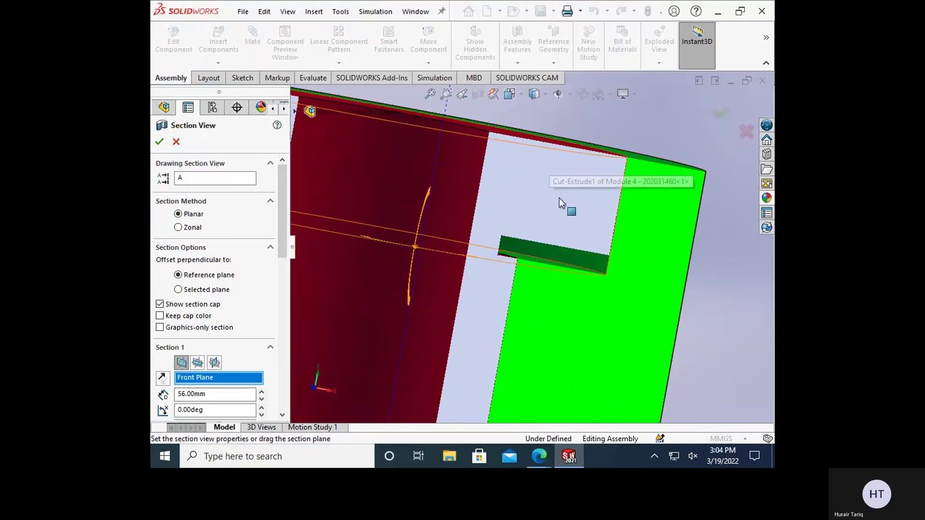
{"action": "scroll", "coordinate": [566, 248], "scroll_direction": "down", "scroll_amount": 5}
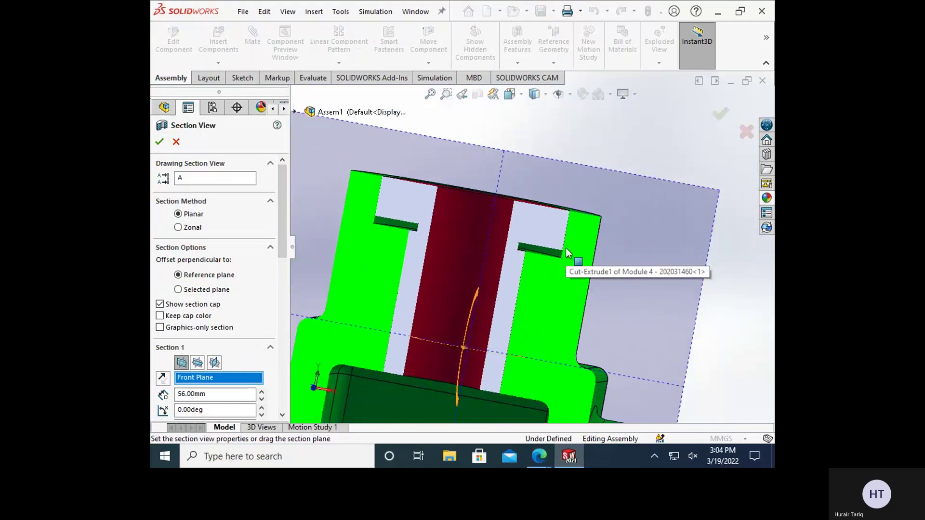
{"action": "key", "text": "Return"}
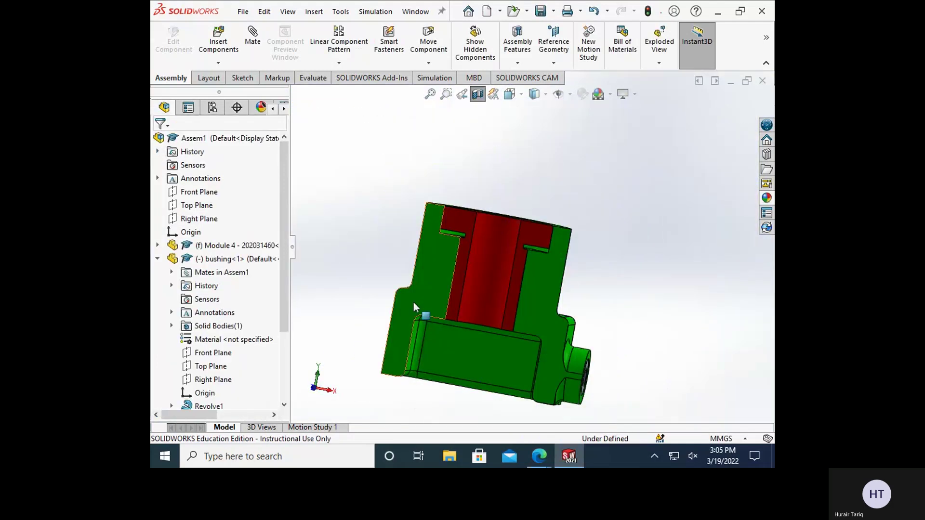
- Turn off the section view and collapse the bushing's entries in the feature tree
{"action": "scroll", "coordinate": [526, 205], "scroll_direction": "down", "scroll_amount": 2}
{"action": "left_click", "coordinate": [479, 95]}
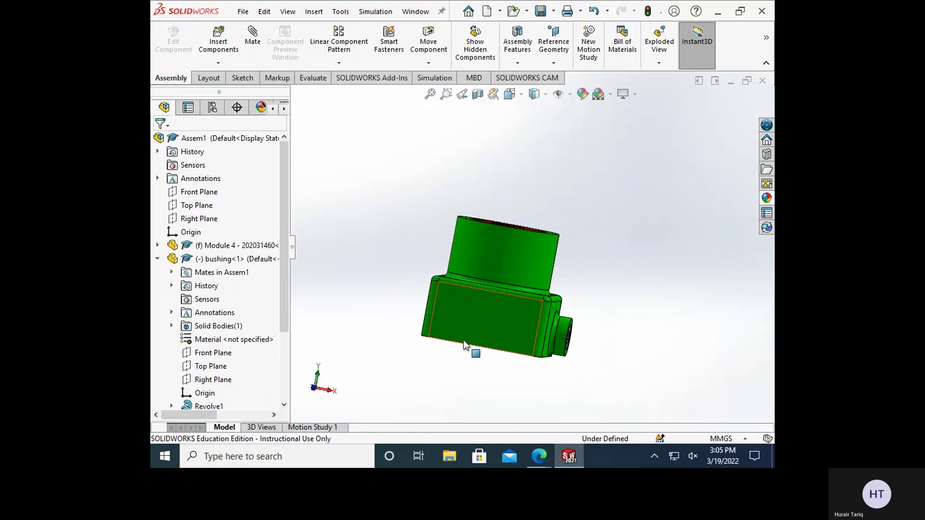
{"action": "scroll", "coordinate": [505, 389], "scroll_direction": "down", "scroll_amount": 1}
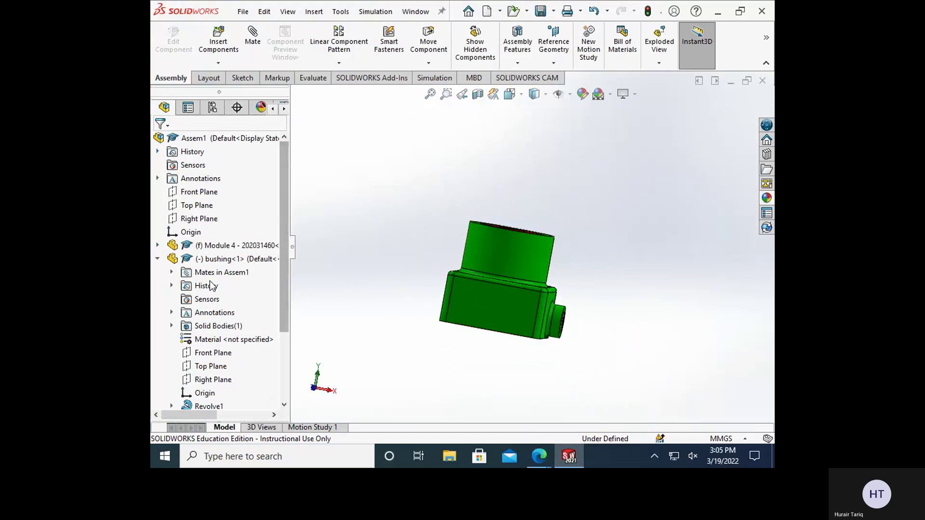
{"action": "left_click", "coordinate": [159, 259]}
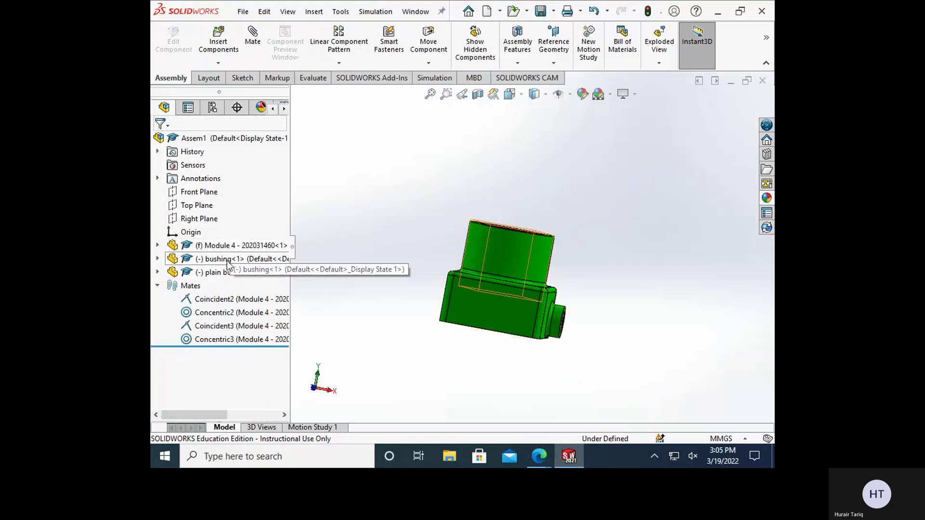
- Float the fixed Module 4 housing and move it freely to a new position in the workspace
{"action": "left_click", "coordinate": [157, 245]}
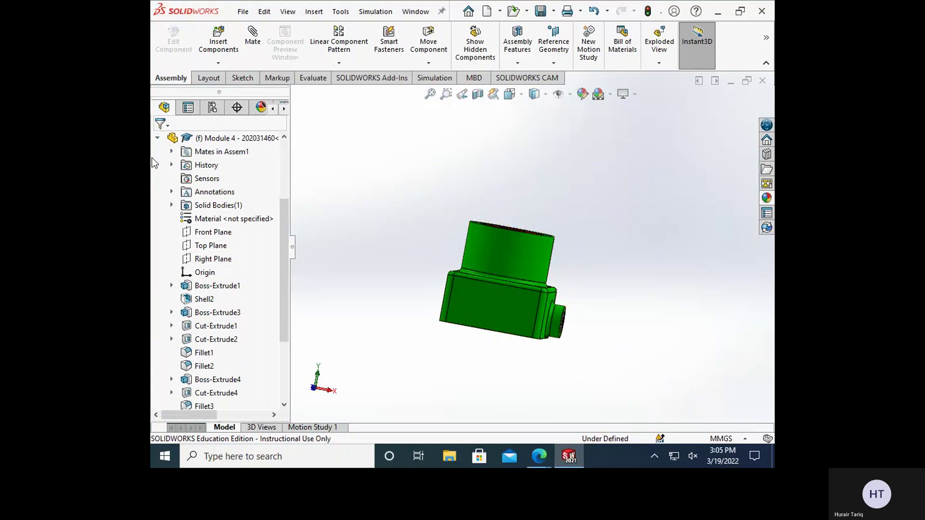
{"action": "left_click", "coordinate": [158, 138]}
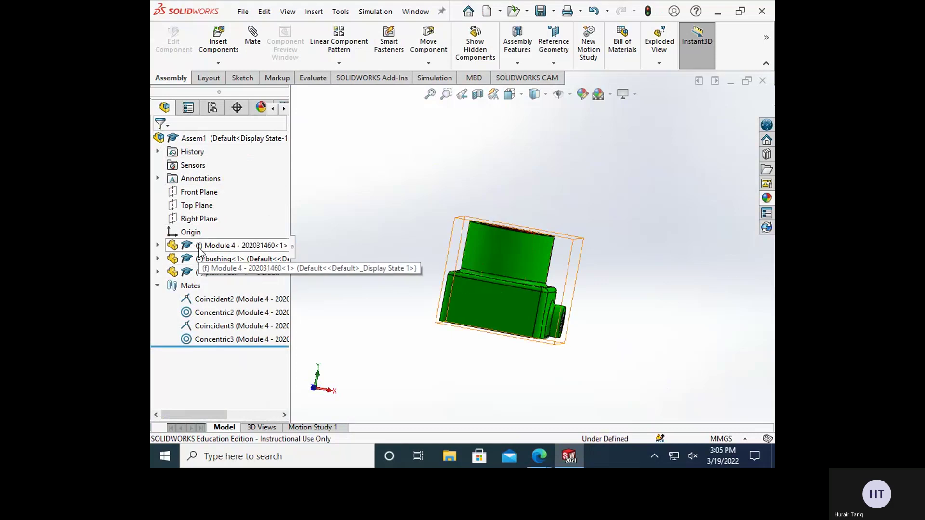
{"action": "right_click", "coordinate": [199, 249]}
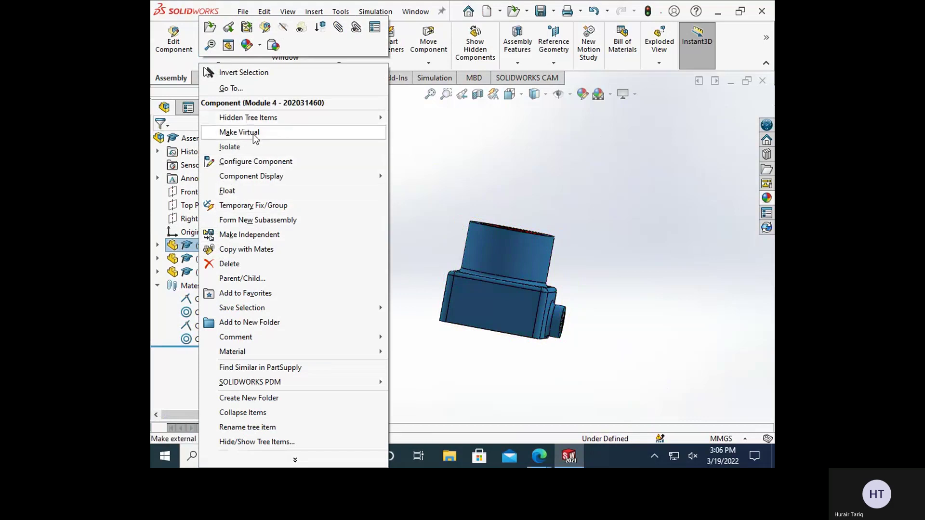
{"action": "left_click", "coordinate": [259, 191]}
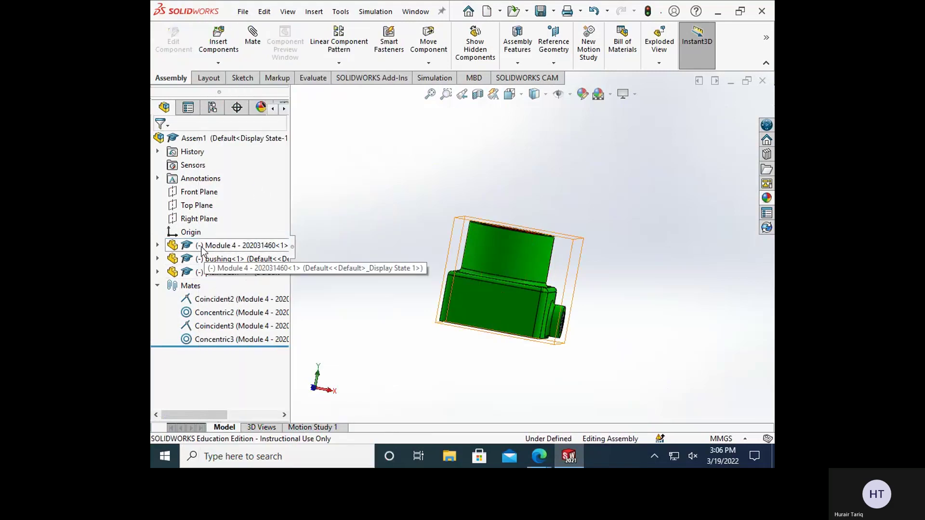
{"action": "left_click_drag", "start_coordinate": [496, 299], "coordinate": [558, 254]}
{"action": "middle_click_drag", "start_coordinate": [559, 254], "coordinate": [611, 221]}
{"action": "left_click_drag", "start_coordinate": [611, 221], "coordinate": [557, 250]}
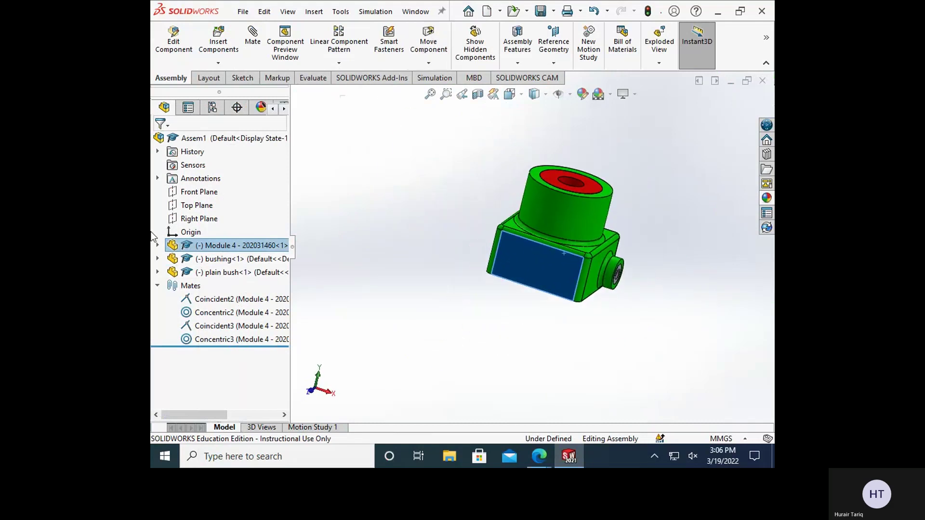
- Fix the Module 4 housing in place and check it by selecting its front face
{"action": "right_click", "coordinate": [209, 247]}
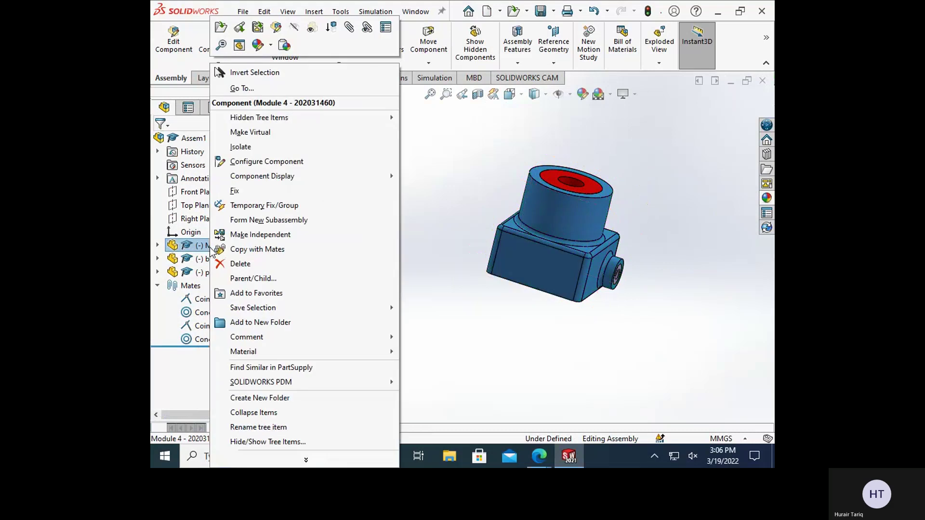
{"action": "left_click", "coordinate": [236, 192]}
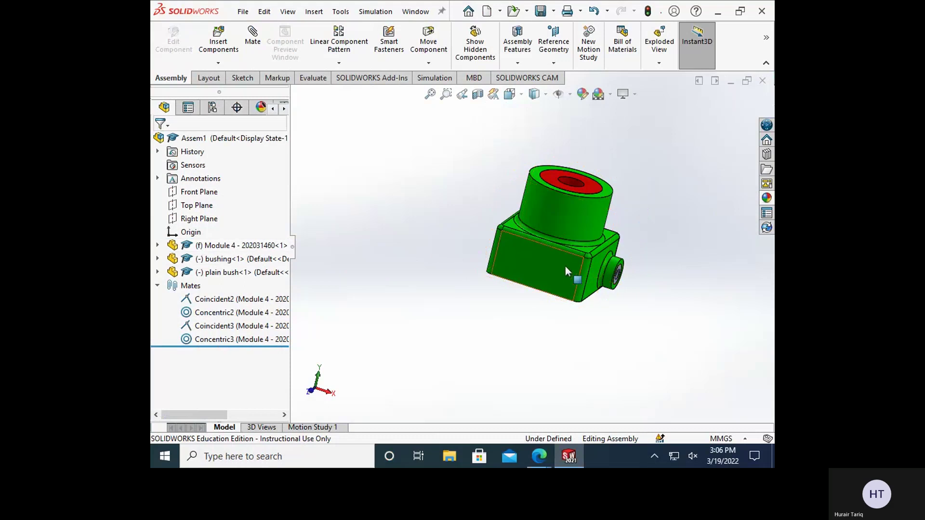
{"action": "left_click", "coordinate": [533, 274]}
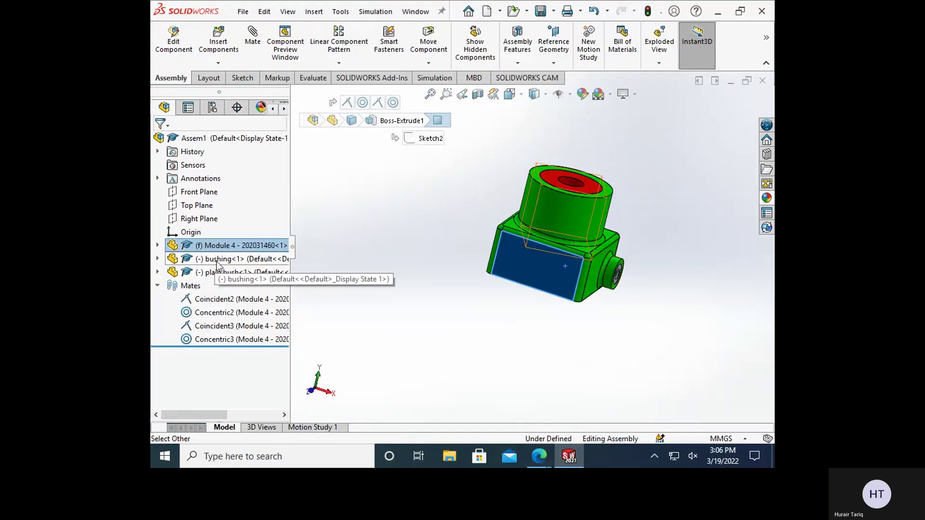
- Select the bushing's top face and try moving the bushing within the housing to check its remaining rotation
{"action": "scroll", "coordinate": [424, 315], "scroll_direction": "down", "scroll_amount": 2}
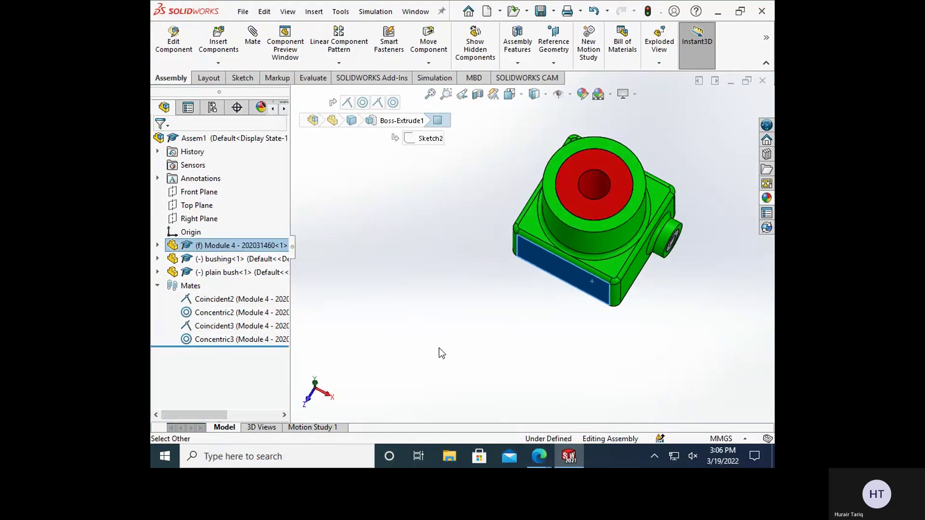
{"action": "left_click", "coordinate": [615, 197]}
{"action": "scroll", "coordinate": [583, 192], "scroll_direction": "down", "scroll_amount": 5}
{"action": "scroll", "coordinate": [597, 201], "scroll_direction": "down", "scroll_amount": 4}
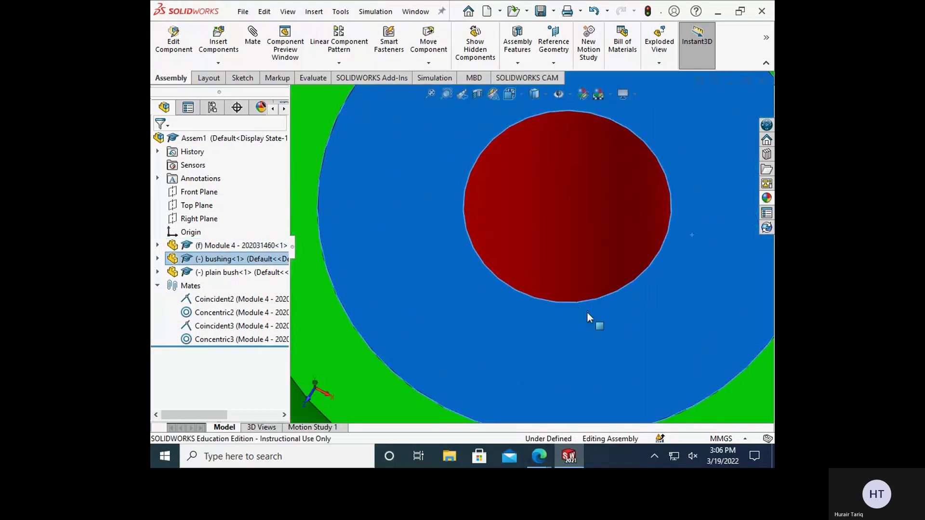
{"action": "scroll", "coordinate": [593, 318], "scroll_direction": "down", "scroll_amount": 3}
{"action": "left_click_drag", "start_coordinate": [689, 249], "coordinate": [588, 291]}
{"action": "scroll", "coordinate": [589, 293], "scroll_direction": "up", "scroll_amount": 6}
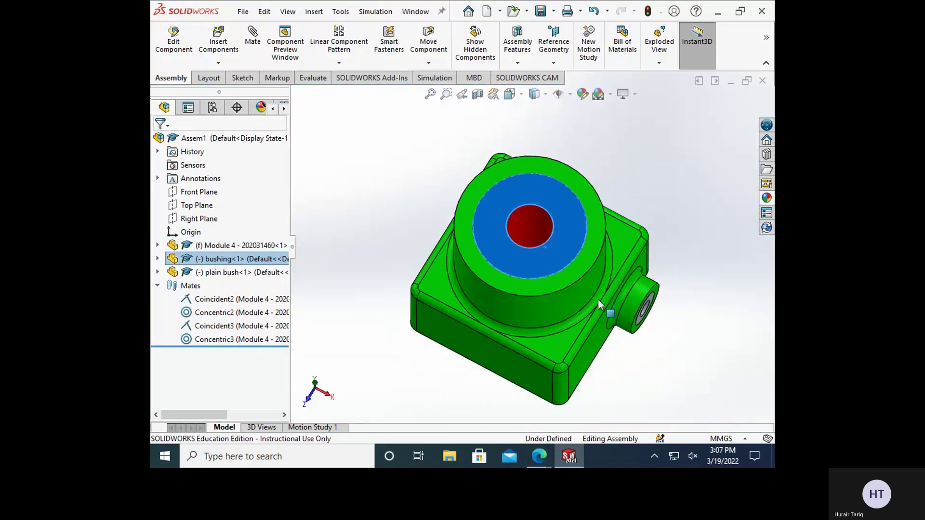
- Select the plain bush's end face in the side boss and examine how the bush sits in its hole
{"action": "middle_click_drag", "start_coordinate": [676, 331], "coordinate": [560, 325]}
{"action": "scroll", "coordinate": [590, 266], "scroll_direction": "down", "scroll_amount": 5}
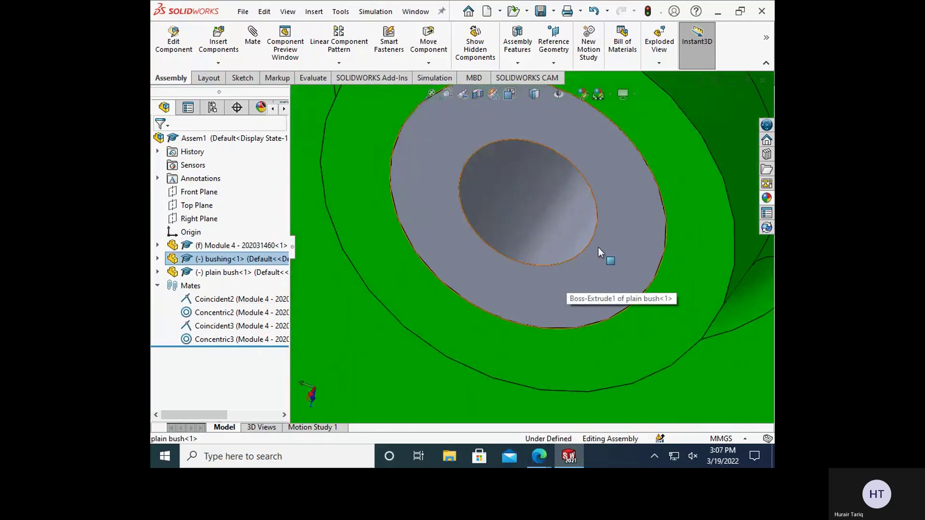
{"action": "left_click", "coordinate": [597, 247]}
{"action": "scroll", "coordinate": [574, 281], "scroll_direction": "up", "scroll_amount": 3}
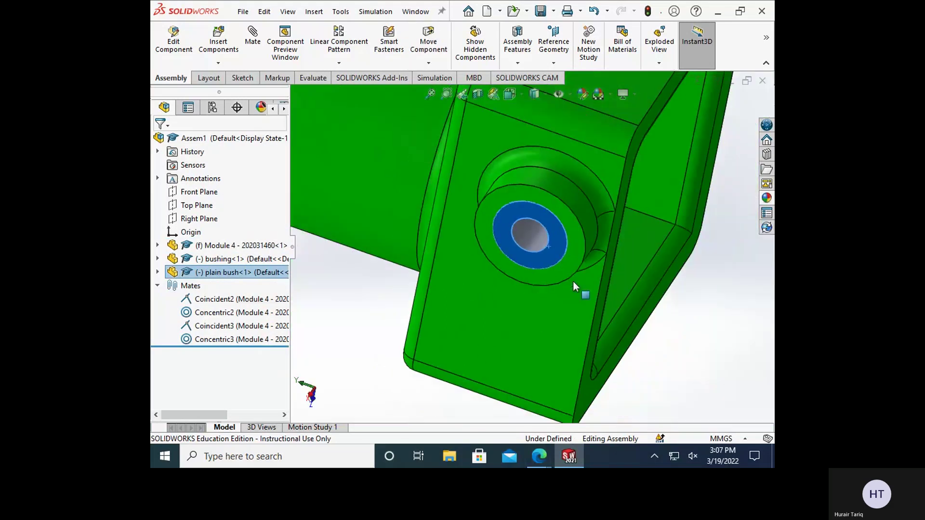
{"action": "mouse_move", "coordinate": [573, 282]}
{"action": "middle_mouse_down"}
{"action": "mouse_move", "coordinate": [501, 322]}
{"action": "mouse_move", "coordinate": [574, 291]}
{"action": "middle_mouse_up"}
{"action": "scroll", "coordinate": [551, 302], "scroll_direction": "up", "scroll_amount": 2}
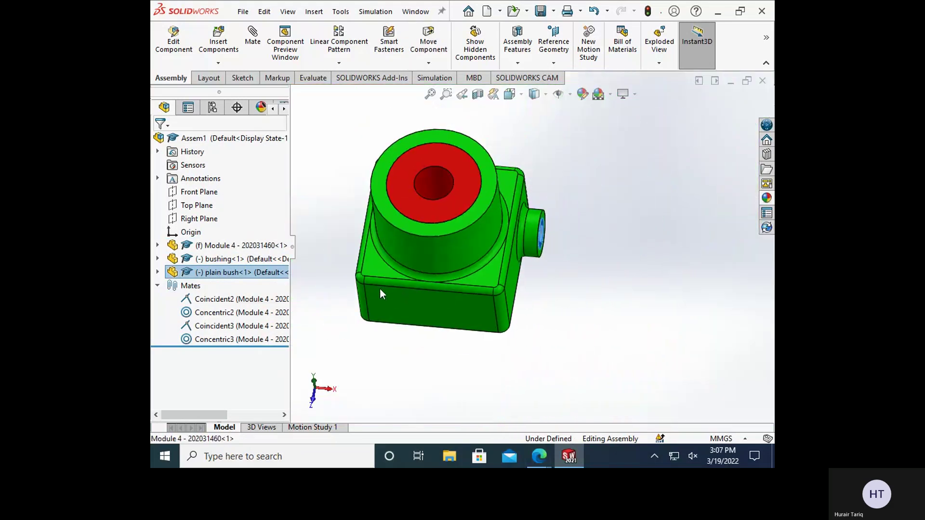
- Lock the rotation of Concentric2, the mate between the bushing and the Module 4 housing
{"action": "right_click", "coordinate": [219, 261]}
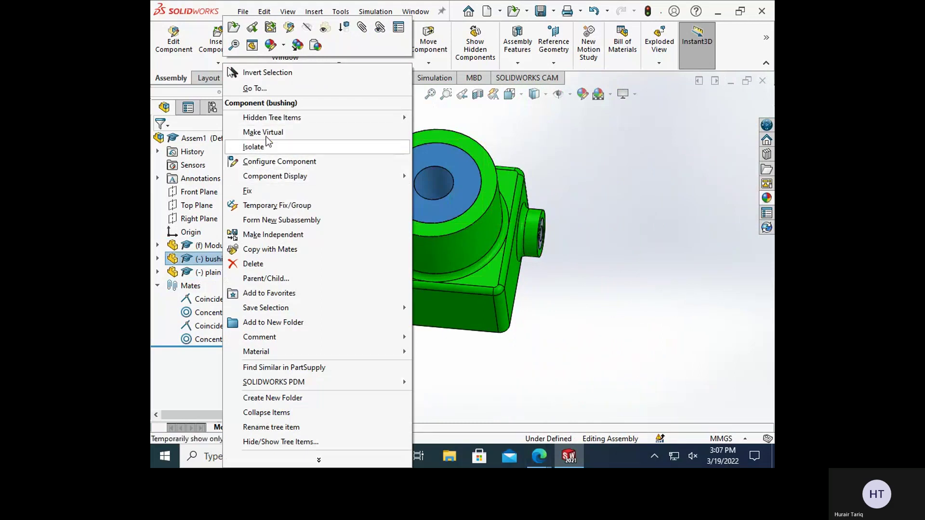
{"action": "left_click", "coordinate": [224, 370]}
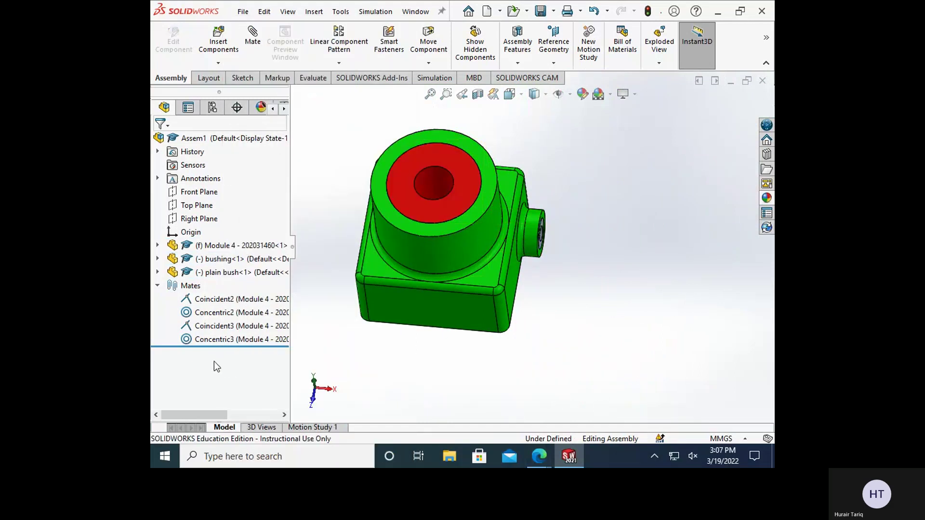
{"action": "right_click", "coordinate": [226, 319]}
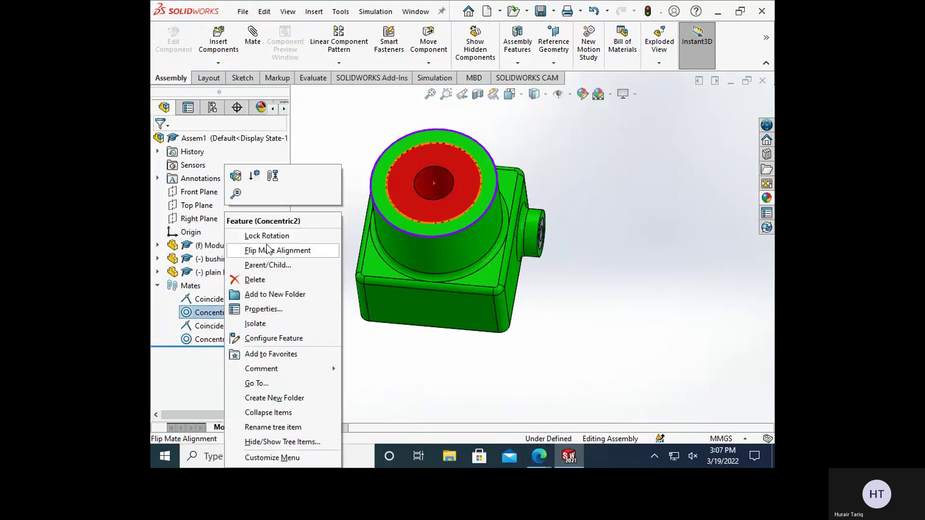
{"action": "left_click", "coordinate": [244, 287]}
- Lock the rotation of Concentric3, the mate between the plain bush and the Module 4 housing
{"action": "right_click", "coordinate": [221, 339]}
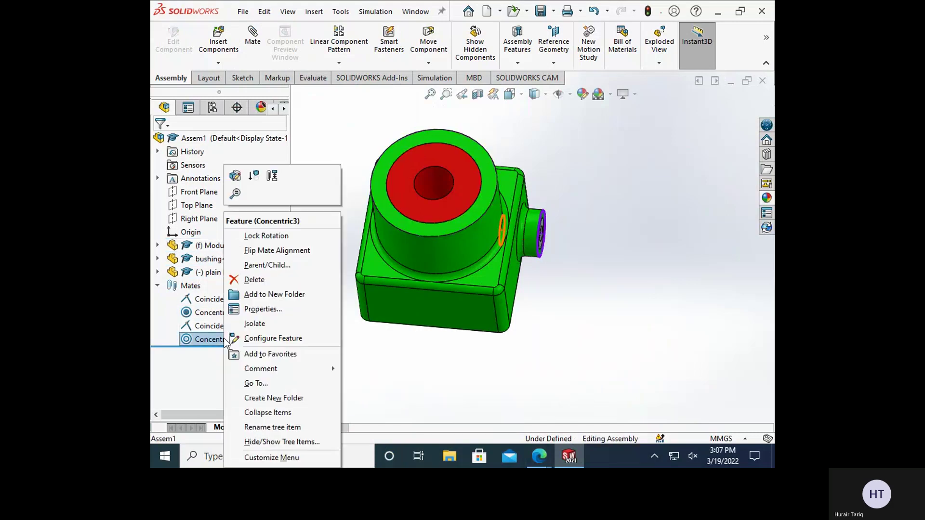
{"action": "left_click", "coordinate": [265, 236]}
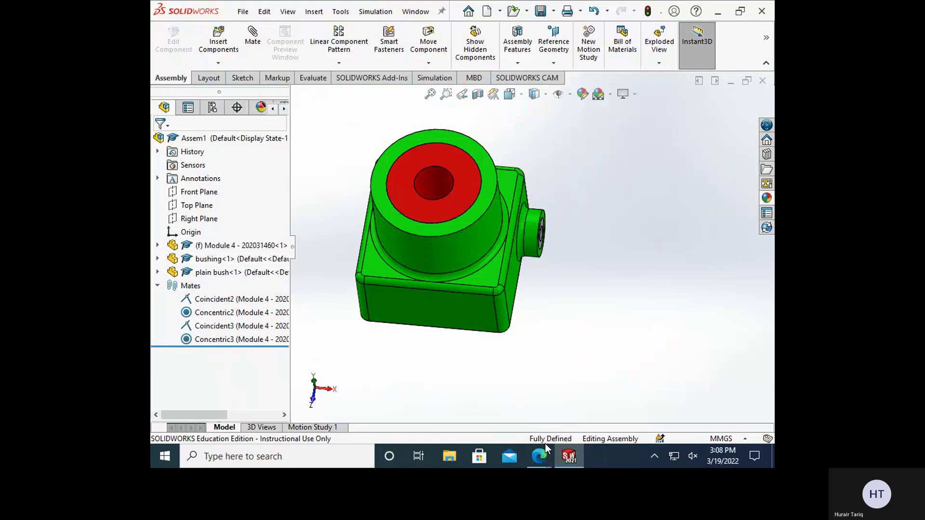
{"action": "scroll", "coordinate": [392, 309], "scroll_direction": "up", "scroll_amount": 1}
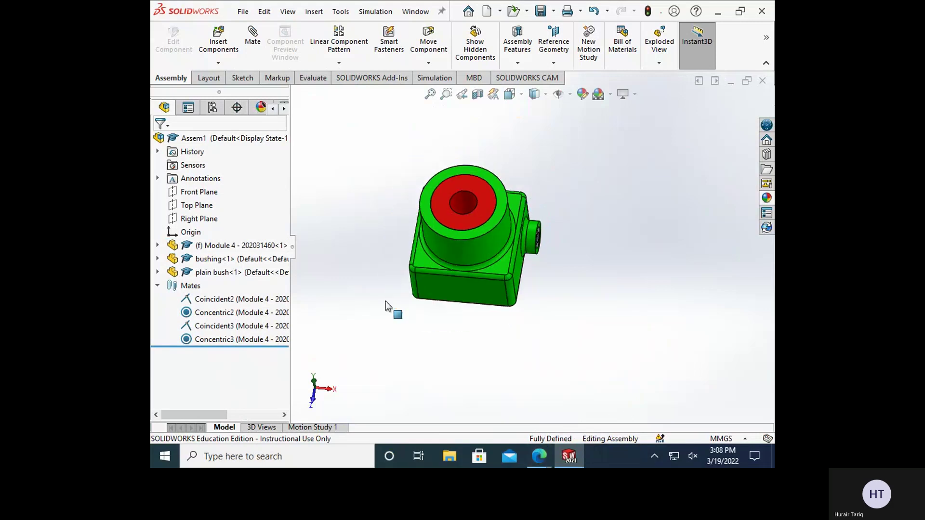
{"action": "scroll", "coordinate": [428, 242], "scroll_direction": "down", "scroll_amount": 3}
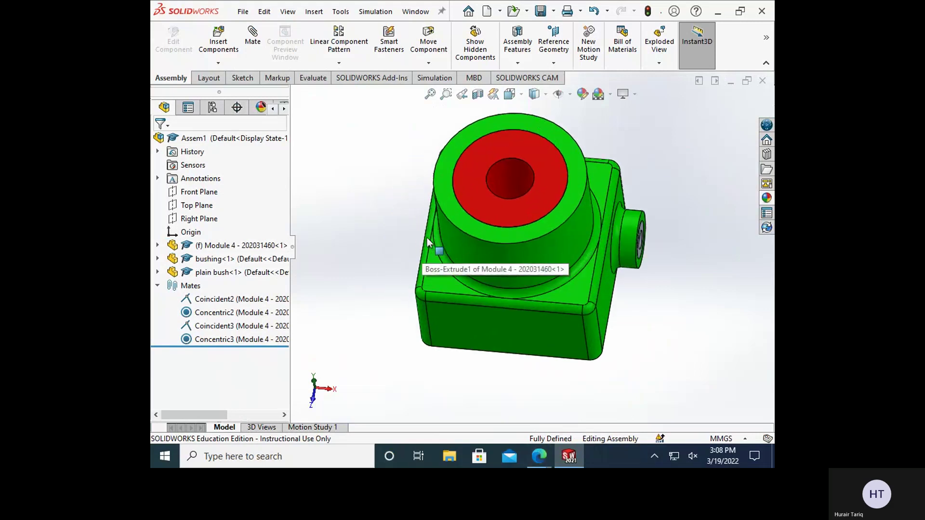
- Unlock the rotation of the Concentric3 and Concentric2 mates, then fit the whole assembly in view
{"action": "right_click", "coordinate": [199, 342]}
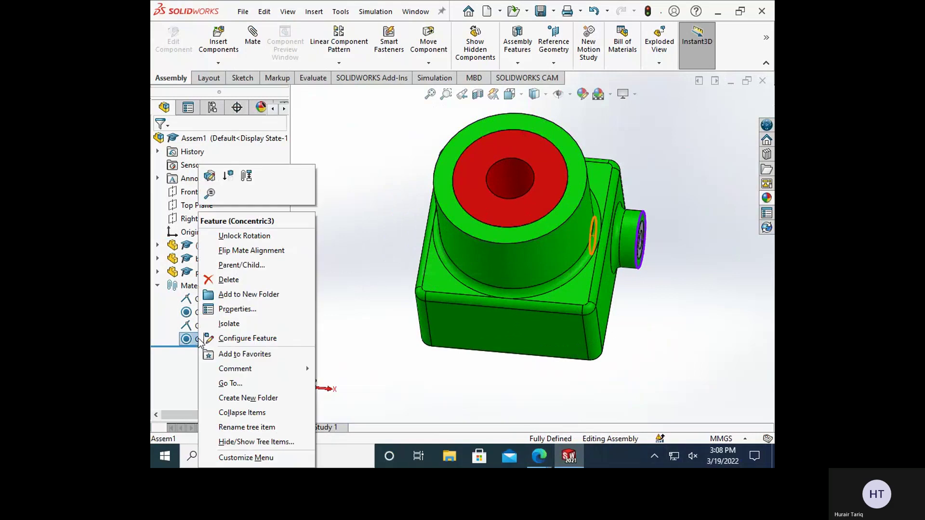
{"action": "left_click", "coordinate": [228, 236]}
{"action": "right_click", "coordinate": [220, 312]}
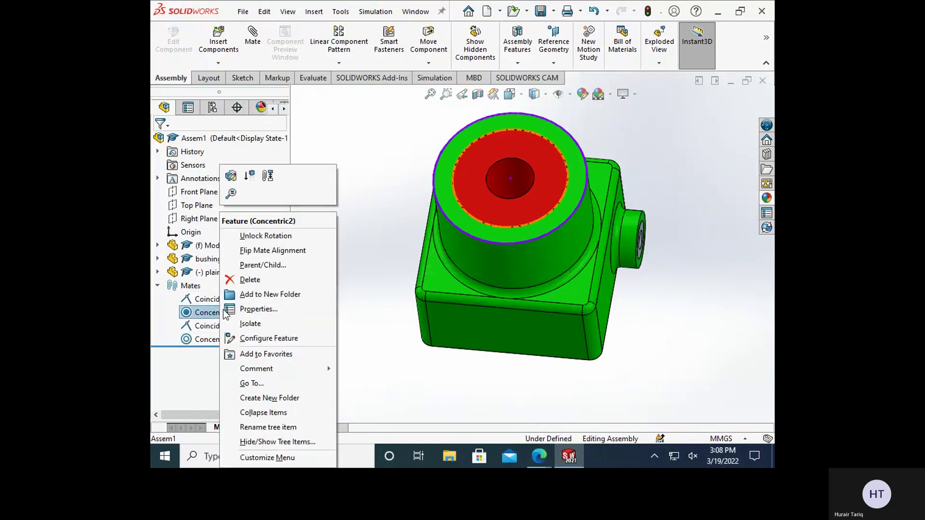
{"action": "left_click", "coordinate": [244, 237]}
{"action": "middle_click_drag", "start_coordinate": [485, 325], "coordinate": [422, 373]}
{"action": "key", "text": "f"}
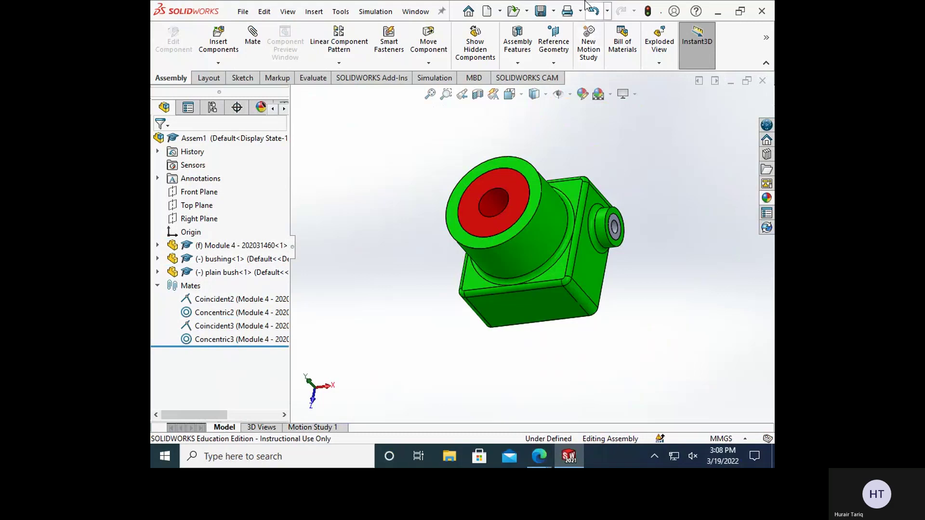
- Save the assembly to the desktop as Assem1 and switch to the Windows desktop
{"action": "left_click", "coordinate": [541, 10]}
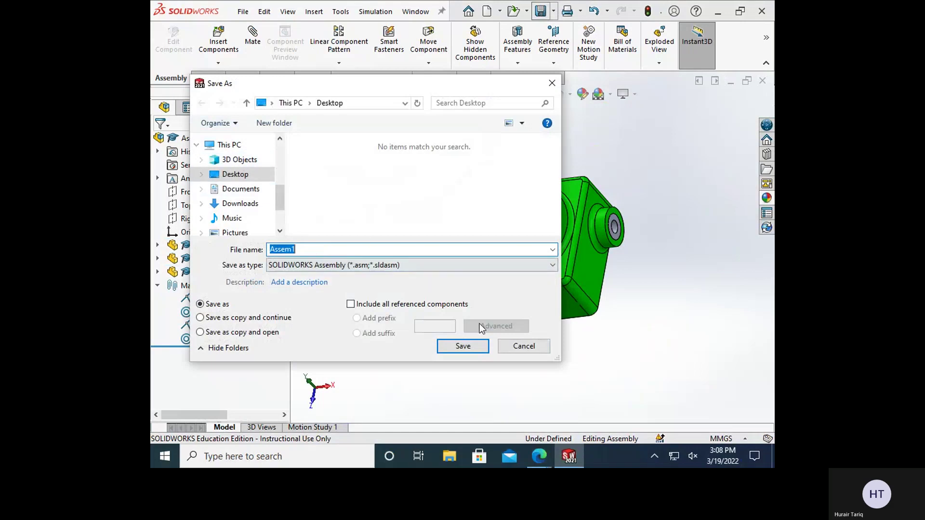
{"action": "left_click", "coordinate": [462, 348]}
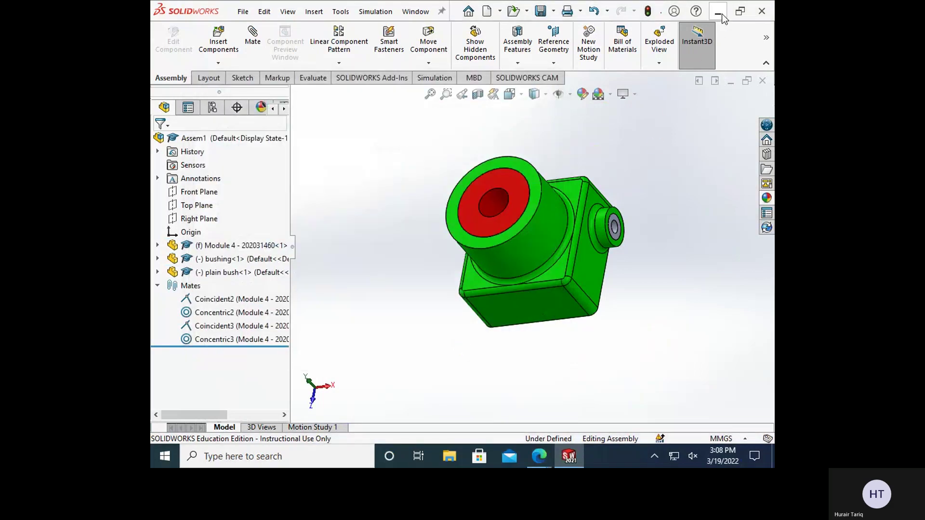
{"action": "left_click", "coordinate": [722, 14]}
{"action": "left_click", "coordinate": [709, 11]}
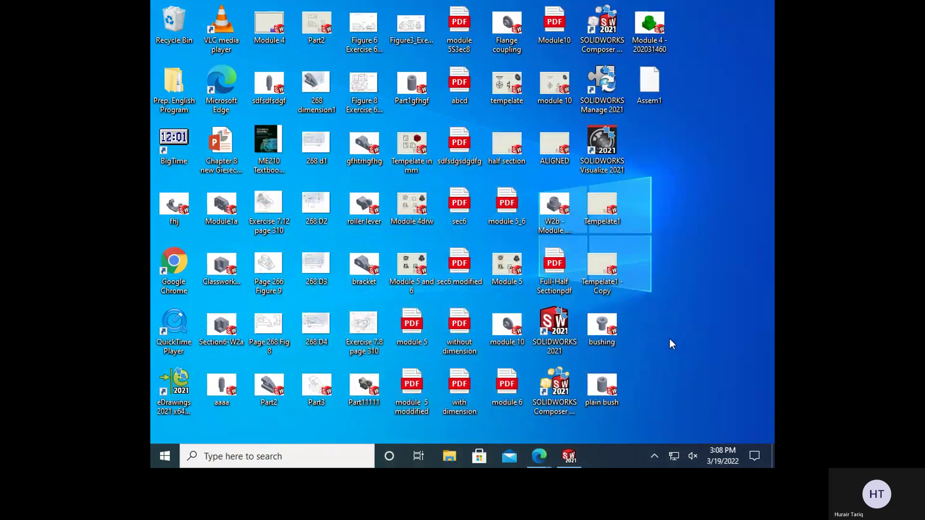
- Locate the saved Assem1 assembly and its bushing and plain bush part files on the desktop
{"action": "left_click", "coordinate": [663, 81]}
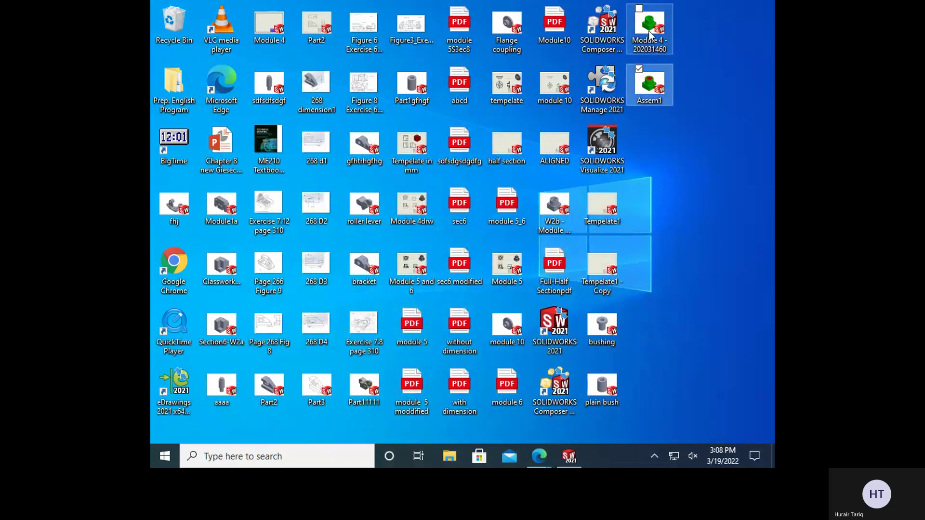
{"action": "left_click", "coordinate": [602, 330]}
{"action": "left_click", "coordinate": [604, 405]}
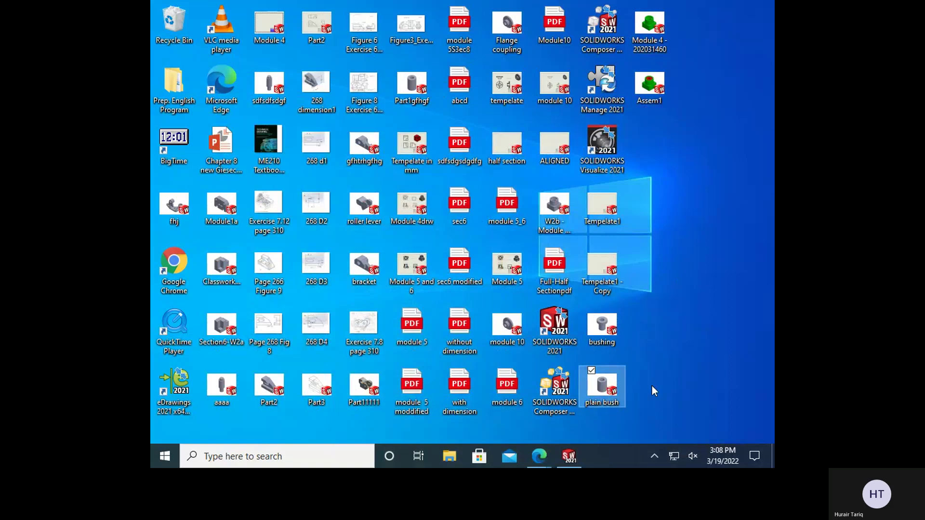
- Create a new desktop folder named Assembly_abcd
{"action": "right_click", "coordinate": [705, 348]}
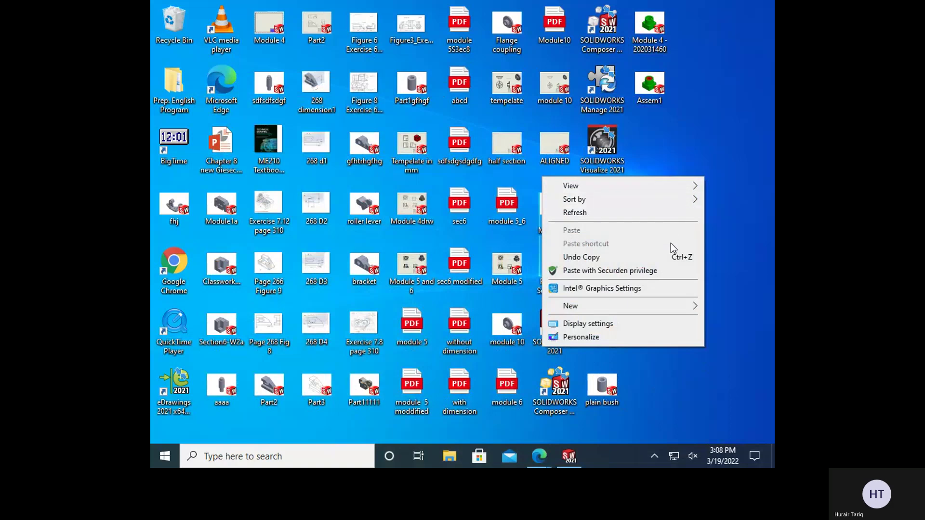
{"action": "mouse_move", "coordinate": [674, 305]}
{"action": "left_click", "coordinate": [448, 153]}
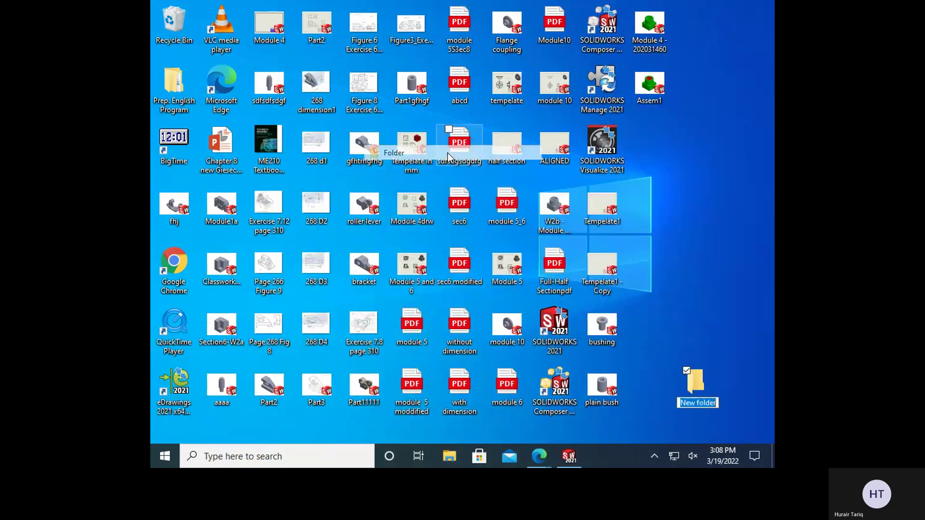
{"action": "type", "text": "Asse"}
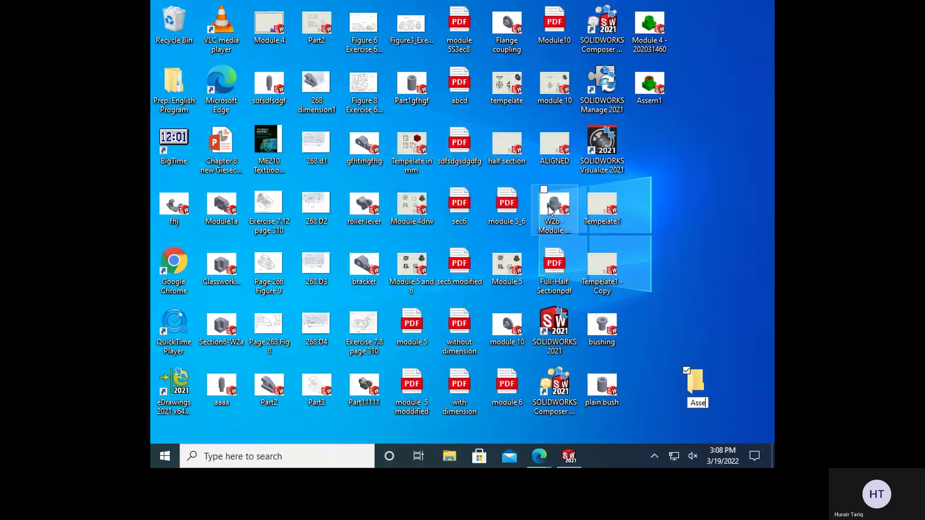
{"action": "type", "text": "mbly_abcd"}
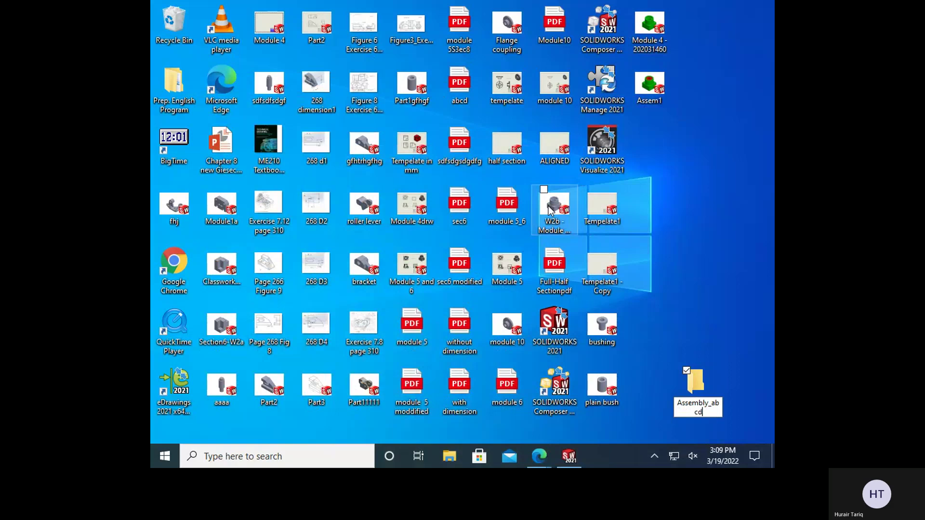
- Try to move Assem1 into the Assembly_abcd folder, and close the assembly in SOLIDWORKS to release the file
{"action": "left_click_drag", "start_coordinate": [650, 89], "coordinate": [707, 401]}
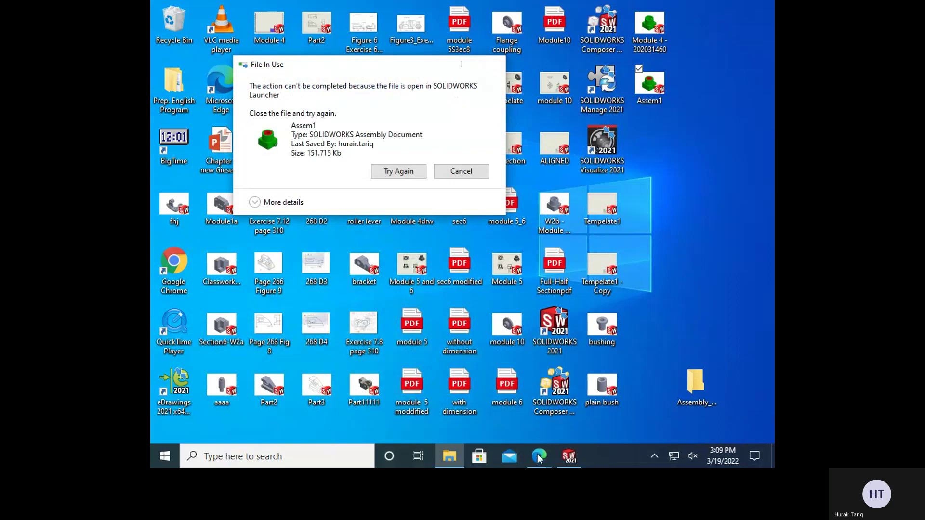
{"action": "left_click", "coordinate": [492, 64]}
{"action": "left_click", "coordinate": [569, 456]}
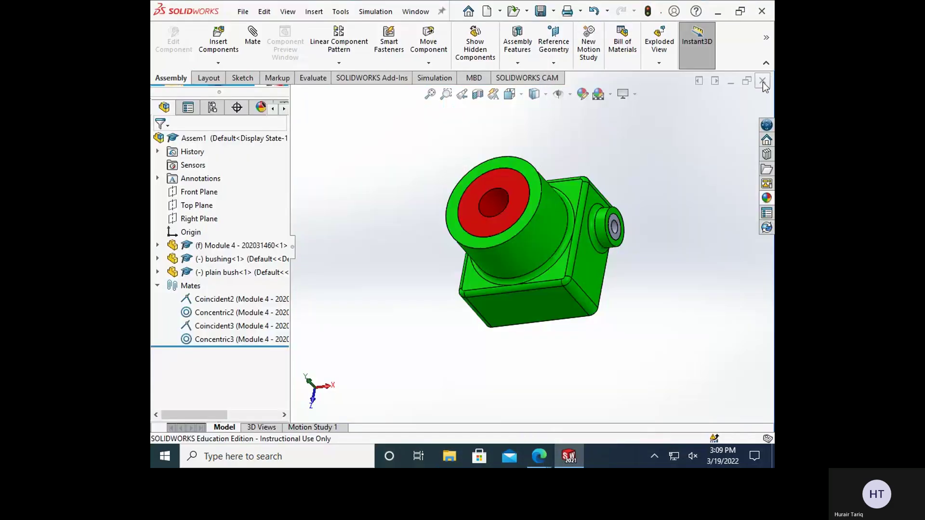
{"action": "left_click", "coordinate": [762, 81]}
{"action": "left_click", "coordinate": [718, 13]}
- Move Assem1 and the Module 4, bushing and plain bush parts into the Assembly_abcd folder and open that folder
{"action": "left_click_drag", "start_coordinate": [651, 84], "coordinate": [697, 385]}
{"action": "left_click_drag", "start_coordinate": [636, 22], "coordinate": [697, 384]}
{"action": "left_click_drag", "start_coordinate": [624, 347], "coordinate": [696, 384]}
{"action": "left_click_drag", "start_coordinate": [602, 386], "coordinate": [703, 385]}
{"action": "double_click", "coordinate": [705, 386]}
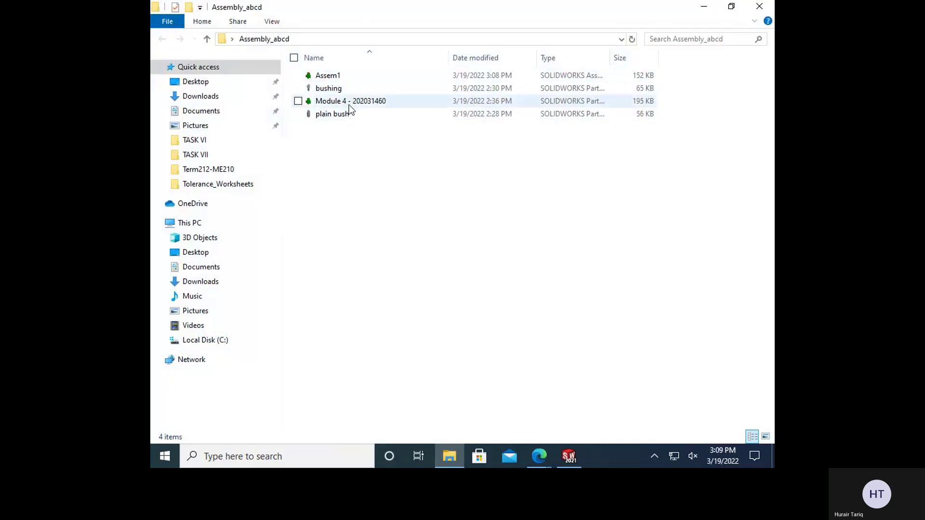
{"action": "mouse_move", "coordinate": [353, 103]}
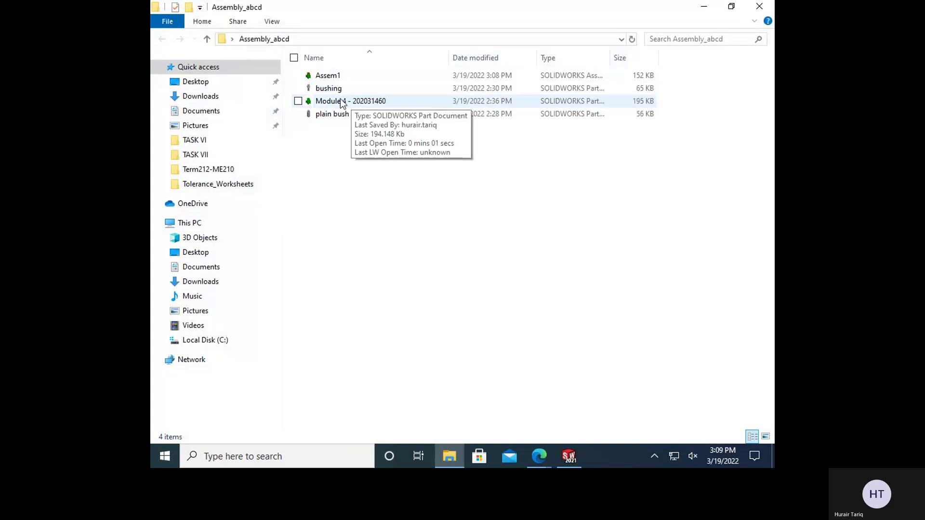
- Open Assem1 from the Assembly_abcd folder in SOLIDWORKS to check that its parts load, and close it
{"action": "double_click", "coordinate": [349, 75]}
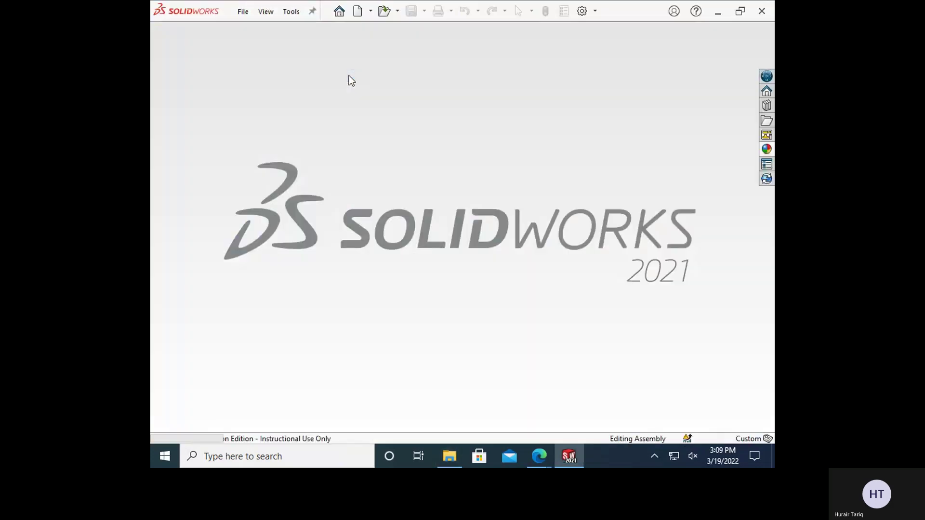
{"action": "middle_click_drag", "start_coordinate": [526, 254], "coordinate": [626, 230]}
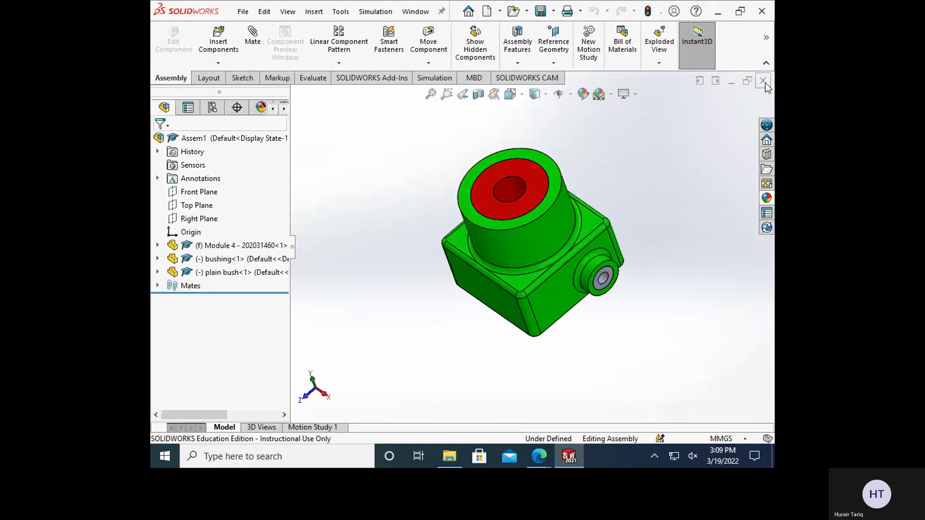
{"action": "left_click", "coordinate": [764, 81]}
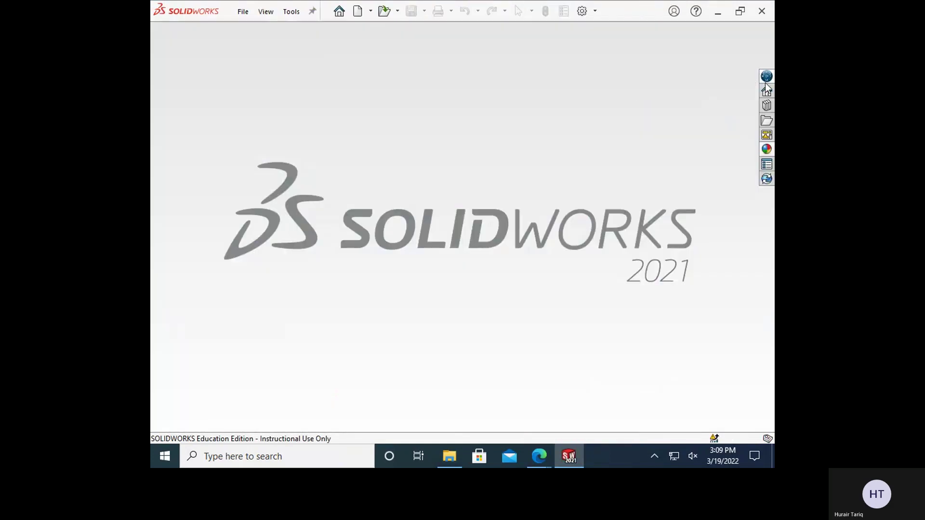
{"action": "left_click", "coordinate": [711, 15]}
- Delete the plain bush part file from the Assembly_abcd folder
{"action": "left_click", "coordinate": [334, 117]}
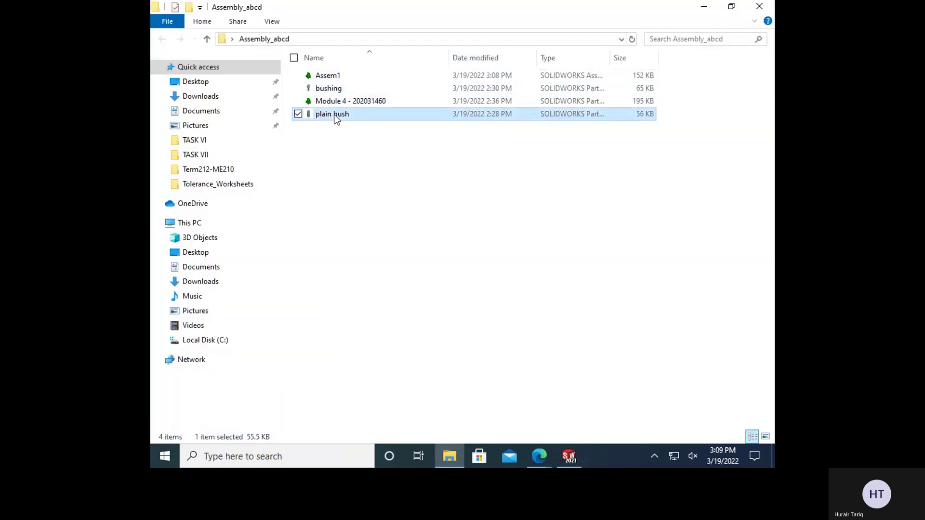
{"action": "right_click", "coordinate": [336, 117]}
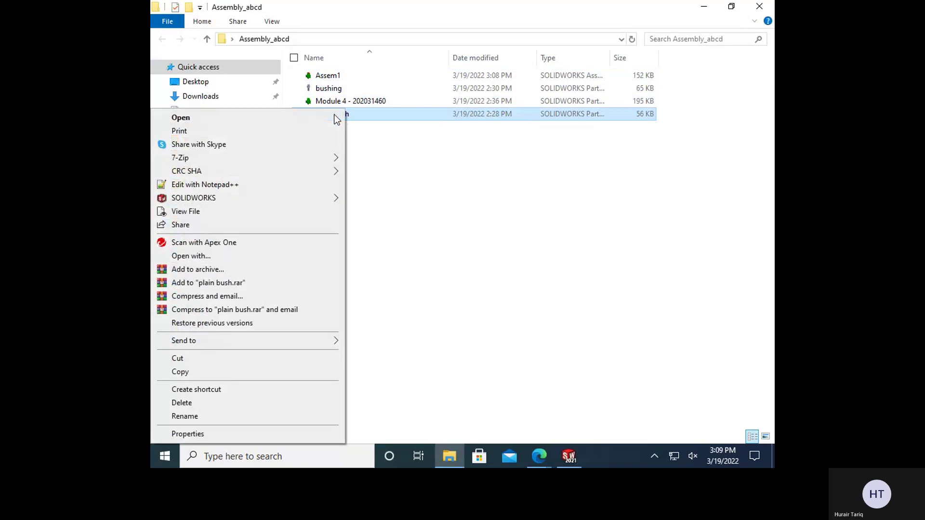
{"action": "left_click", "coordinate": [243, 402]}
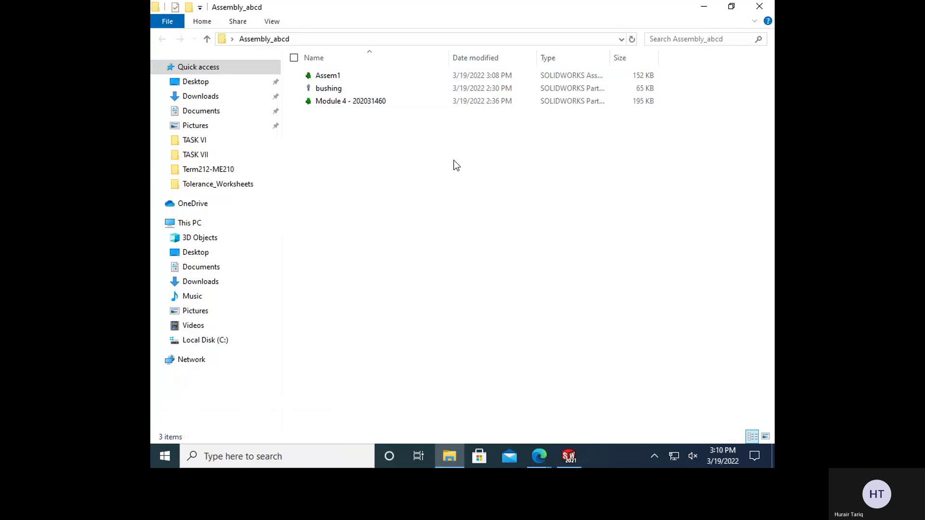
- Reopen Assem1 without the plain bush file, dismiss the open summary and examine the side boss
{"action": "left_click", "coordinate": [345, 78]}
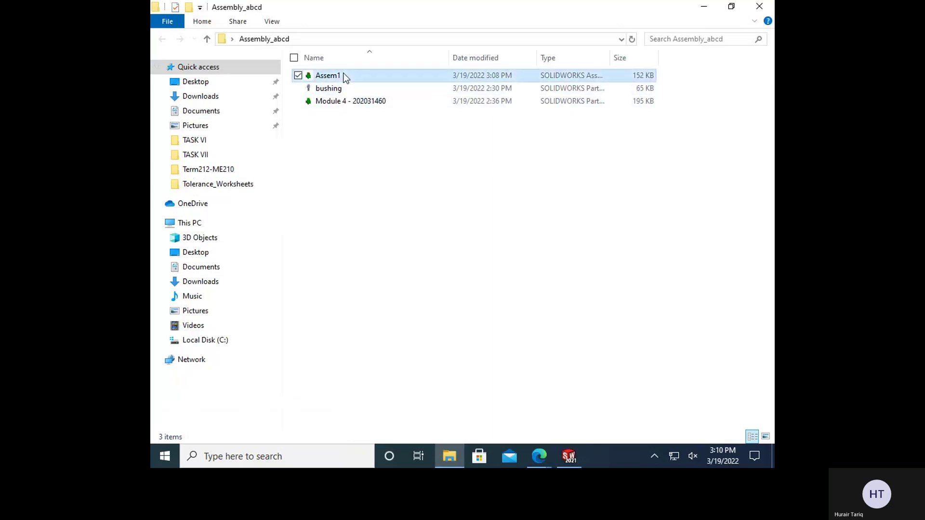
{"action": "double_click", "coordinate": [345, 77]}
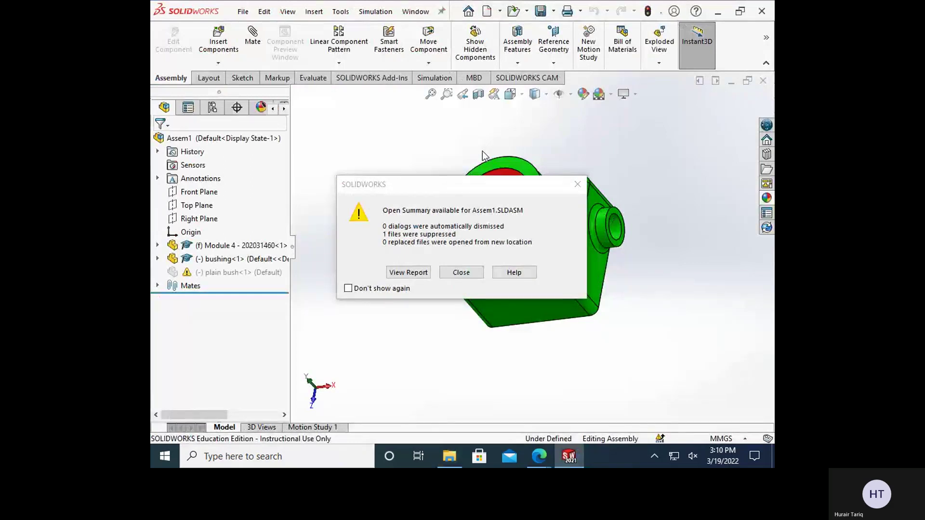
{"action": "left_click", "coordinate": [469, 272]}
{"action": "middle_click_drag", "start_coordinate": [538, 267], "coordinate": [596, 249]}
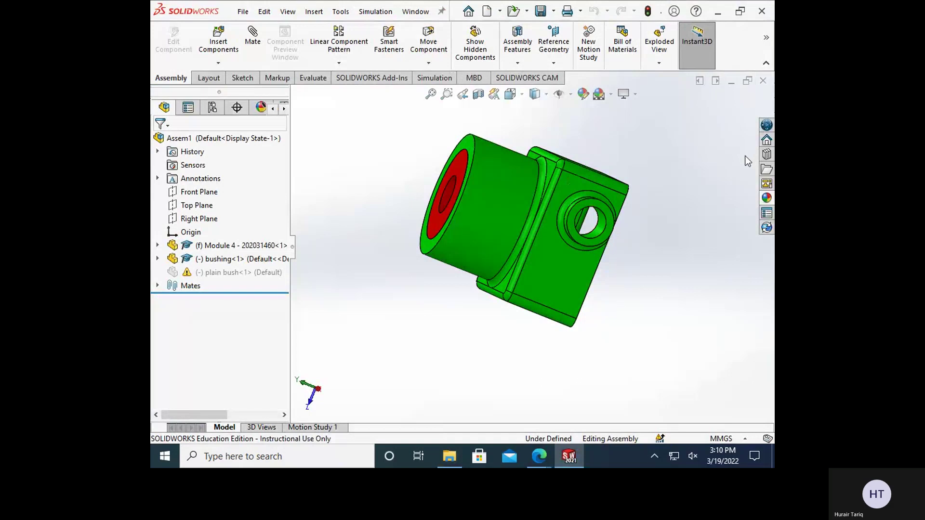
- Restore the deleted plain bush file from the Recycle Bin to the Assembly_abcd folder
{"action": "left_click", "coordinate": [717, 11]}
{"action": "left_click", "coordinate": [717, 13]}
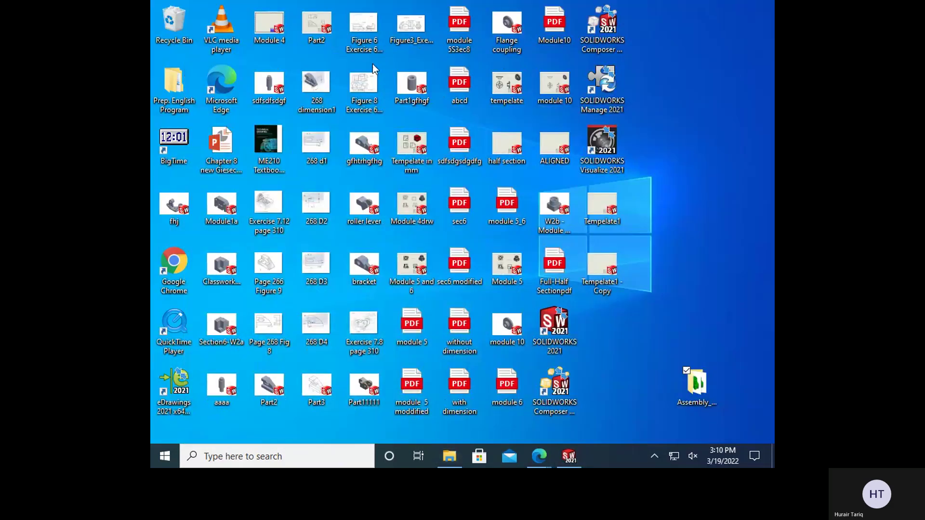
{"action": "double_click", "coordinate": [184, 22]}
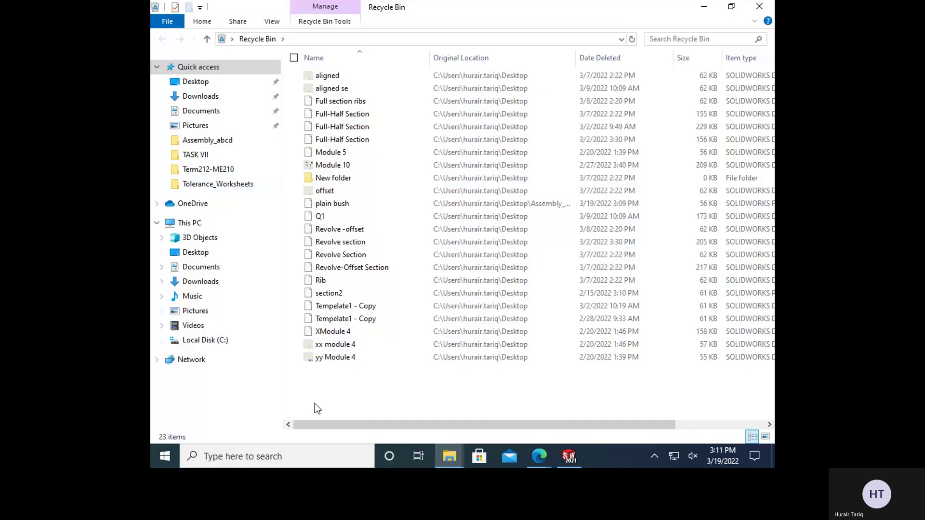
{"action": "right_click", "coordinate": [348, 204]}
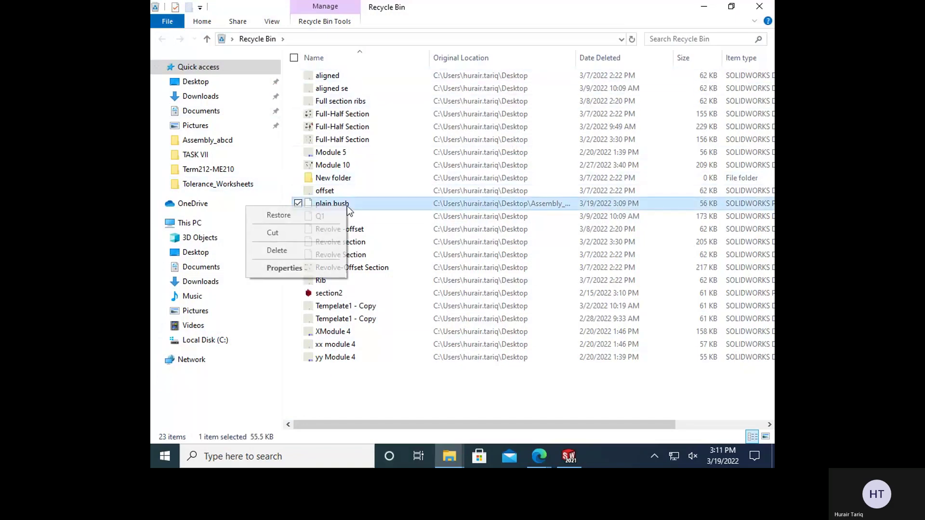
{"action": "left_click", "coordinate": [324, 215]}
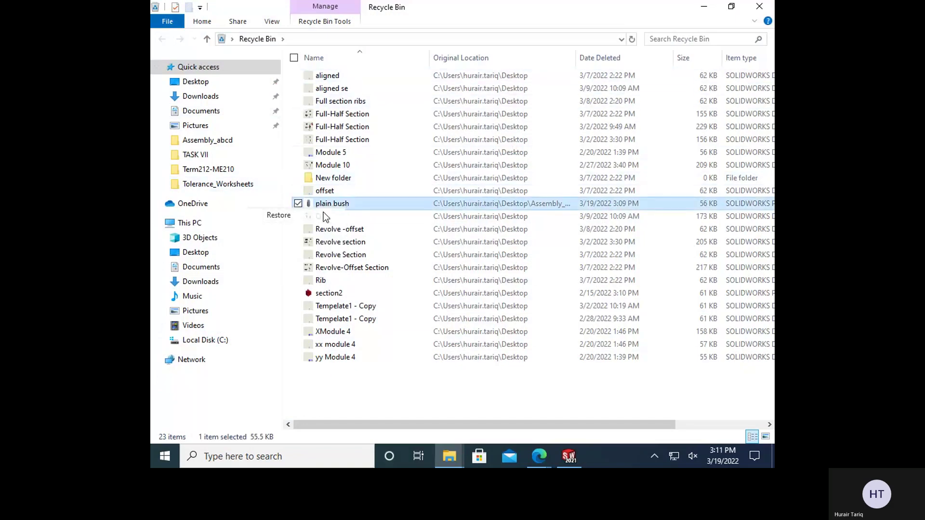
{"action": "left_click", "coordinate": [760, 6]}
- Check for the plain bush file in the Assembly_abcd folder, and switch back to SOLIDWORKS to examine Assem1
{"action": "double_click", "coordinate": [705, 381]}
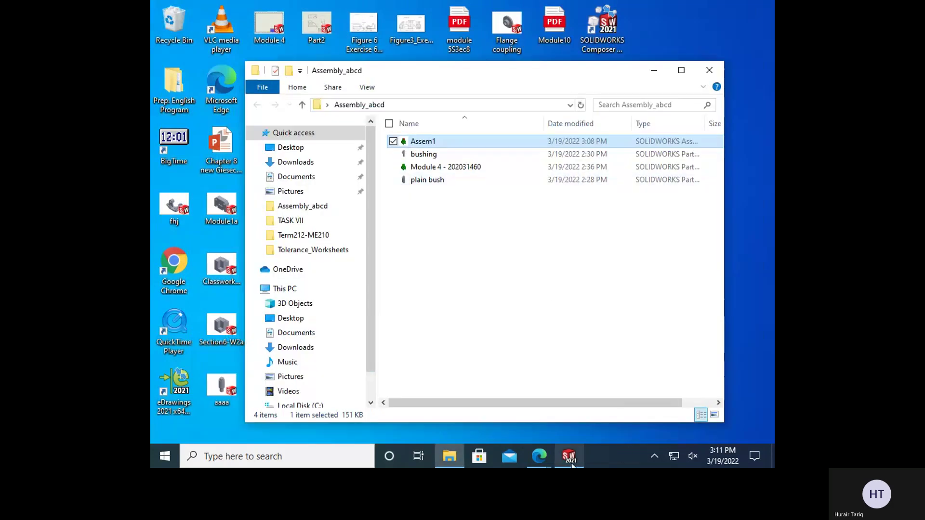
{"action": "left_click", "coordinate": [570, 458]}
{"action": "middle_click_drag", "start_coordinate": [544, 267], "coordinate": [609, 236]}
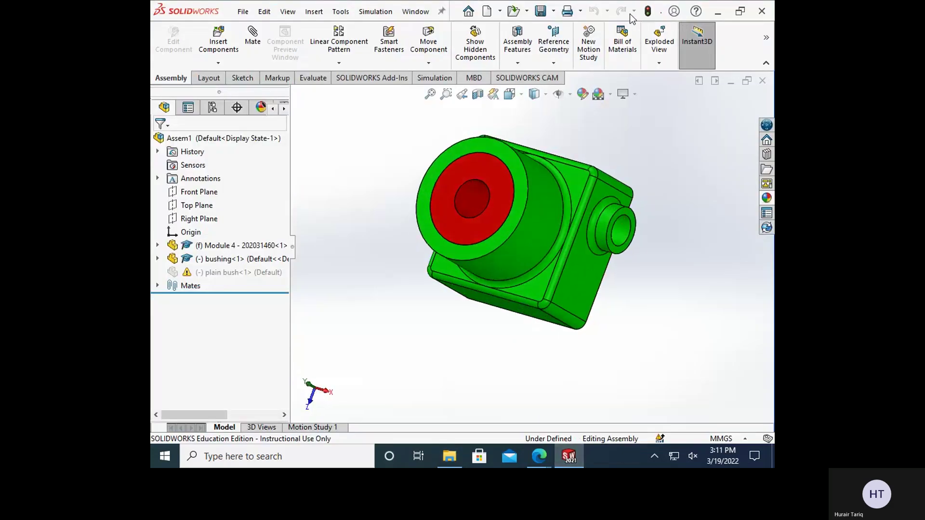
- Rebuild Assem1, and close it without saving the changes
{"action": "left_click", "coordinate": [648, 11]}
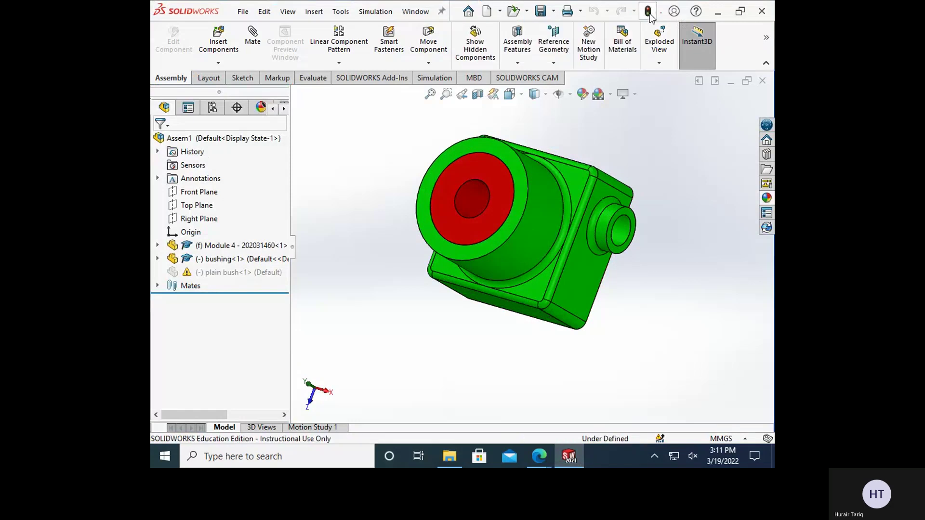
{"action": "left_click", "coordinate": [763, 81]}
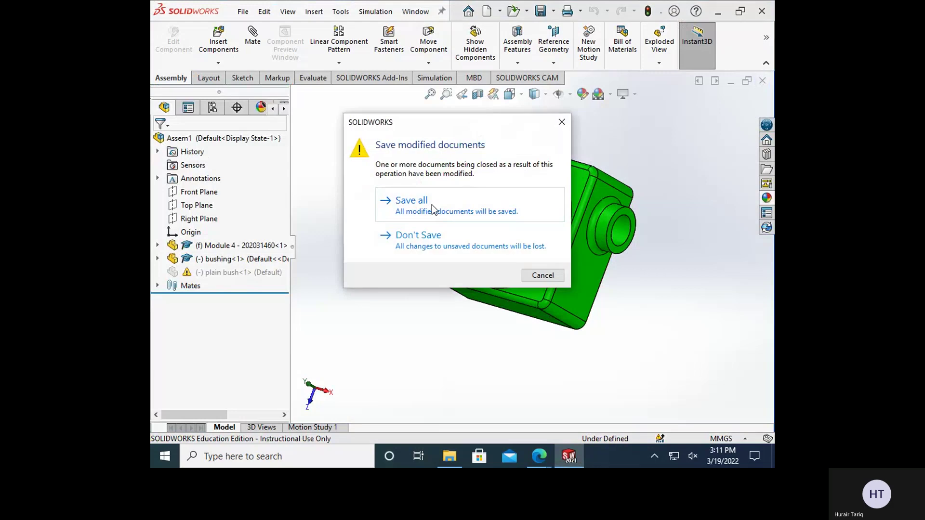
{"action": "left_click", "coordinate": [439, 245]}
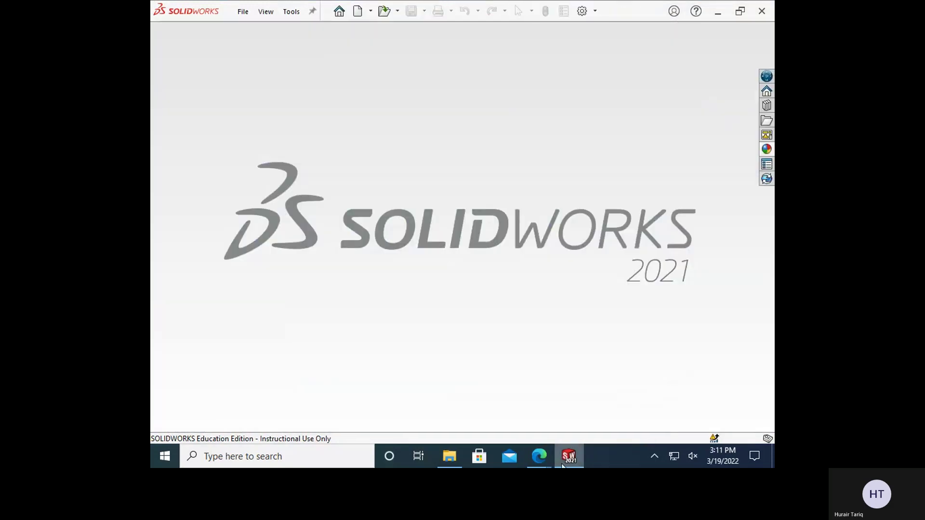
- Reopen Assem1 from the Assembly_abcd folder to examine the plain bush in the side boss, and close it
{"action": "left_click", "coordinate": [450, 456]}
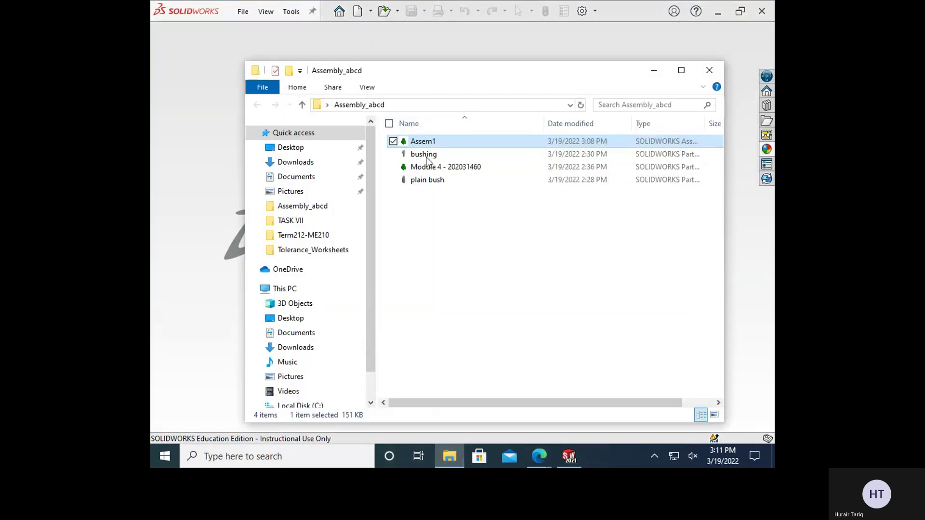
{"action": "double_click", "coordinate": [438, 143]}
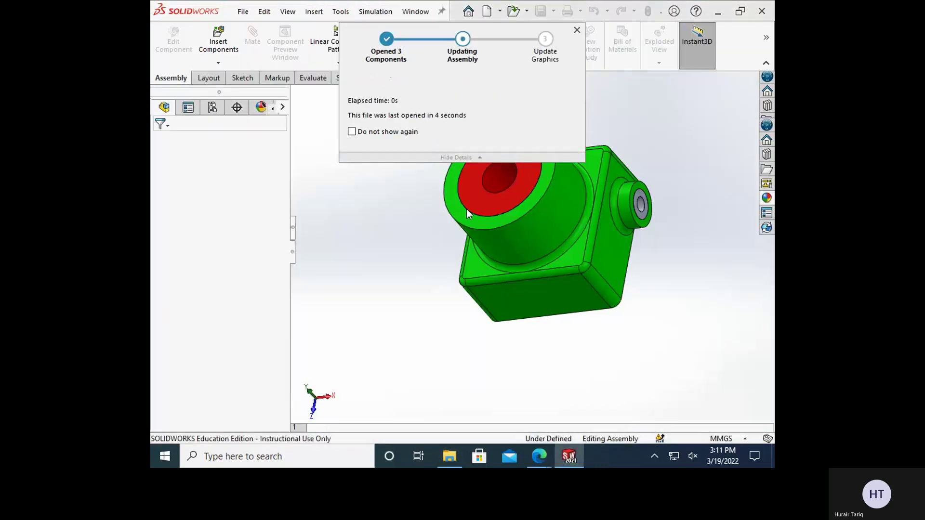
{"action": "middle_click_drag", "start_coordinate": [504, 266], "coordinate": [554, 245]}
{"action": "scroll", "coordinate": [569, 238], "scroll_direction": "down", "scroll_amount": 5}
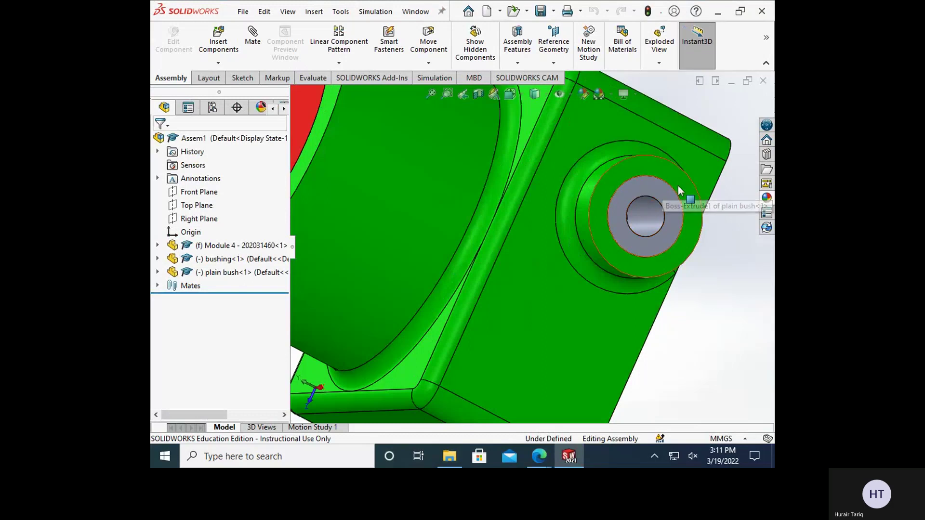
{"action": "key", "text": "f"}
{"action": "left_click", "coordinate": [765, 80]}
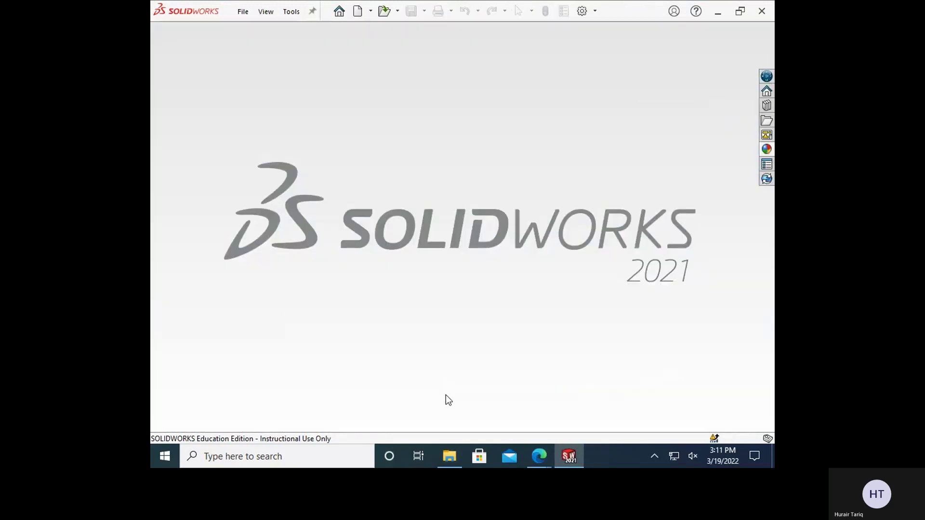
- Switch to Edge, open Module11.pdf from the Lab Manual, and review the Vertical Bearing Support drawing and its building procedure
{"action": "mouse_move", "coordinate": [539, 456]}
{"action": "left_click", "coordinate": [487, 371]}
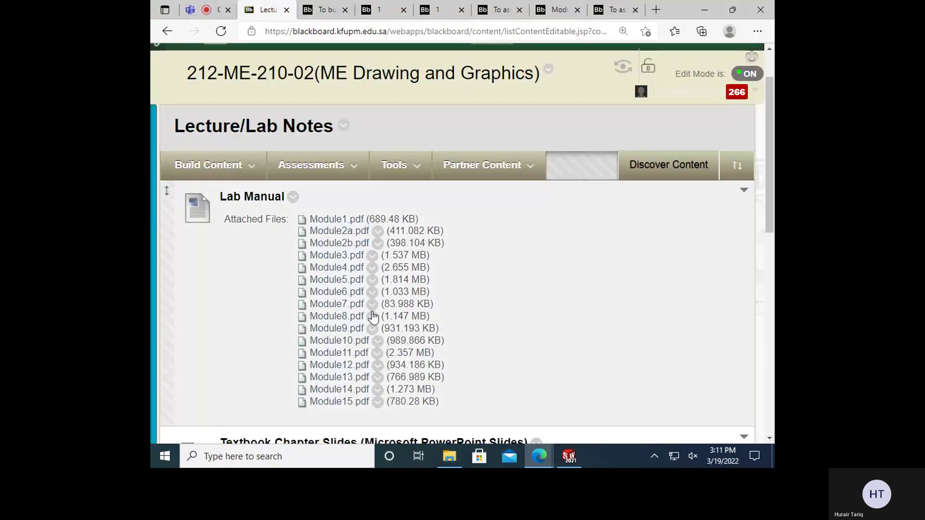
{"action": "left_click", "coordinate": [353, 355]}
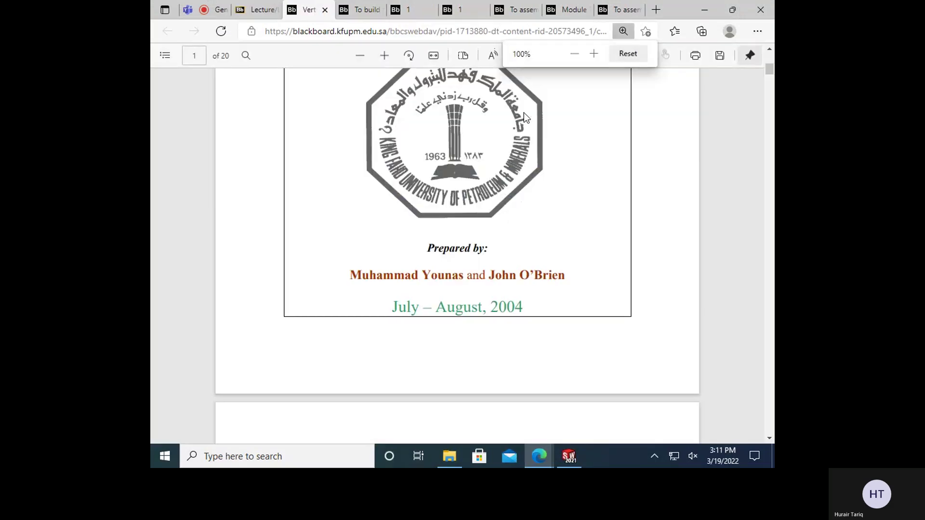
{"action": "scroll", "coordinate": [519, 198], "scroll_direction": "down", "scroll_amount": 10}
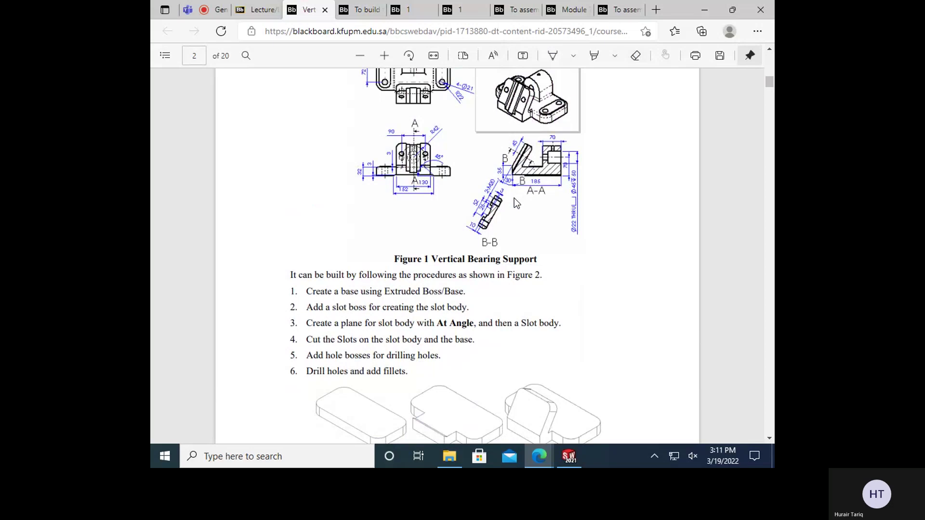
{"action": "scroll", "coordinate": [514, 198], "scroll_direction": "up", "scroll_amount": 2}
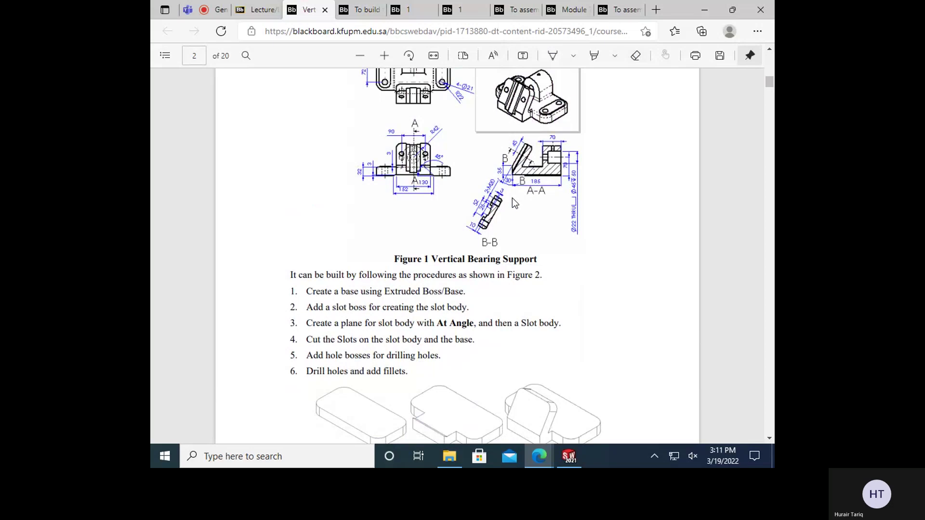